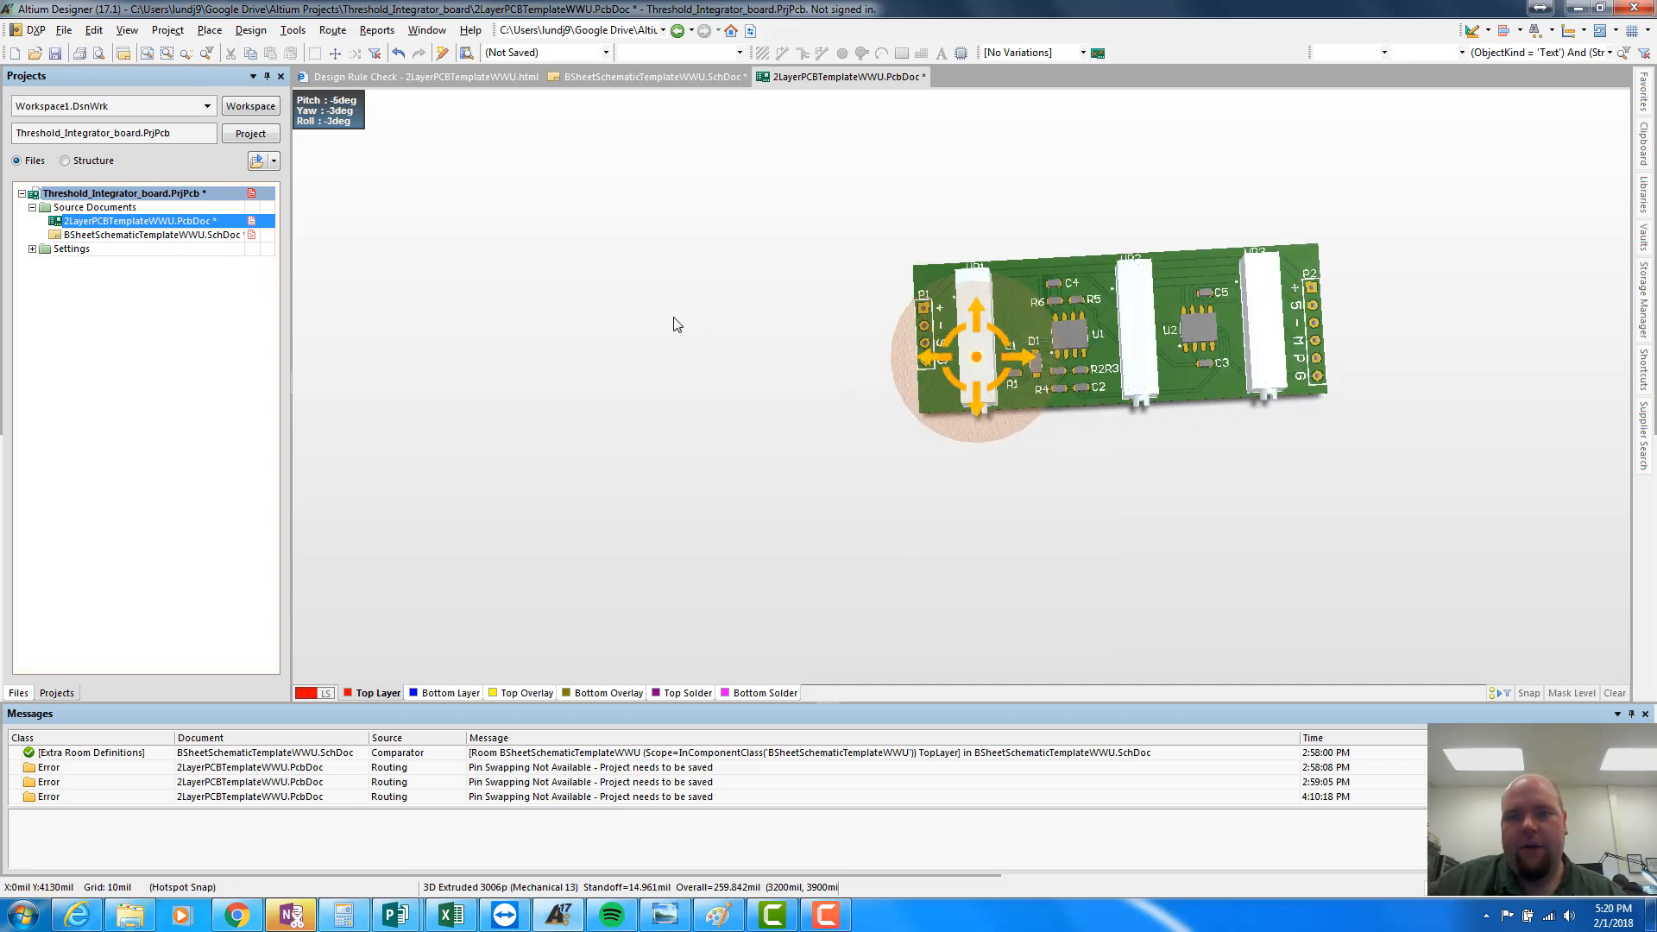
Step: Examine the threshold integrator board's component placement and routing, switching between the 2D and 3D layout views
mouse_move(1180, 345)
right_down()
mouse_move(980, 375)
mouse_move(959, 388)
mouse_move(959, 423)
right_up()
key(2)
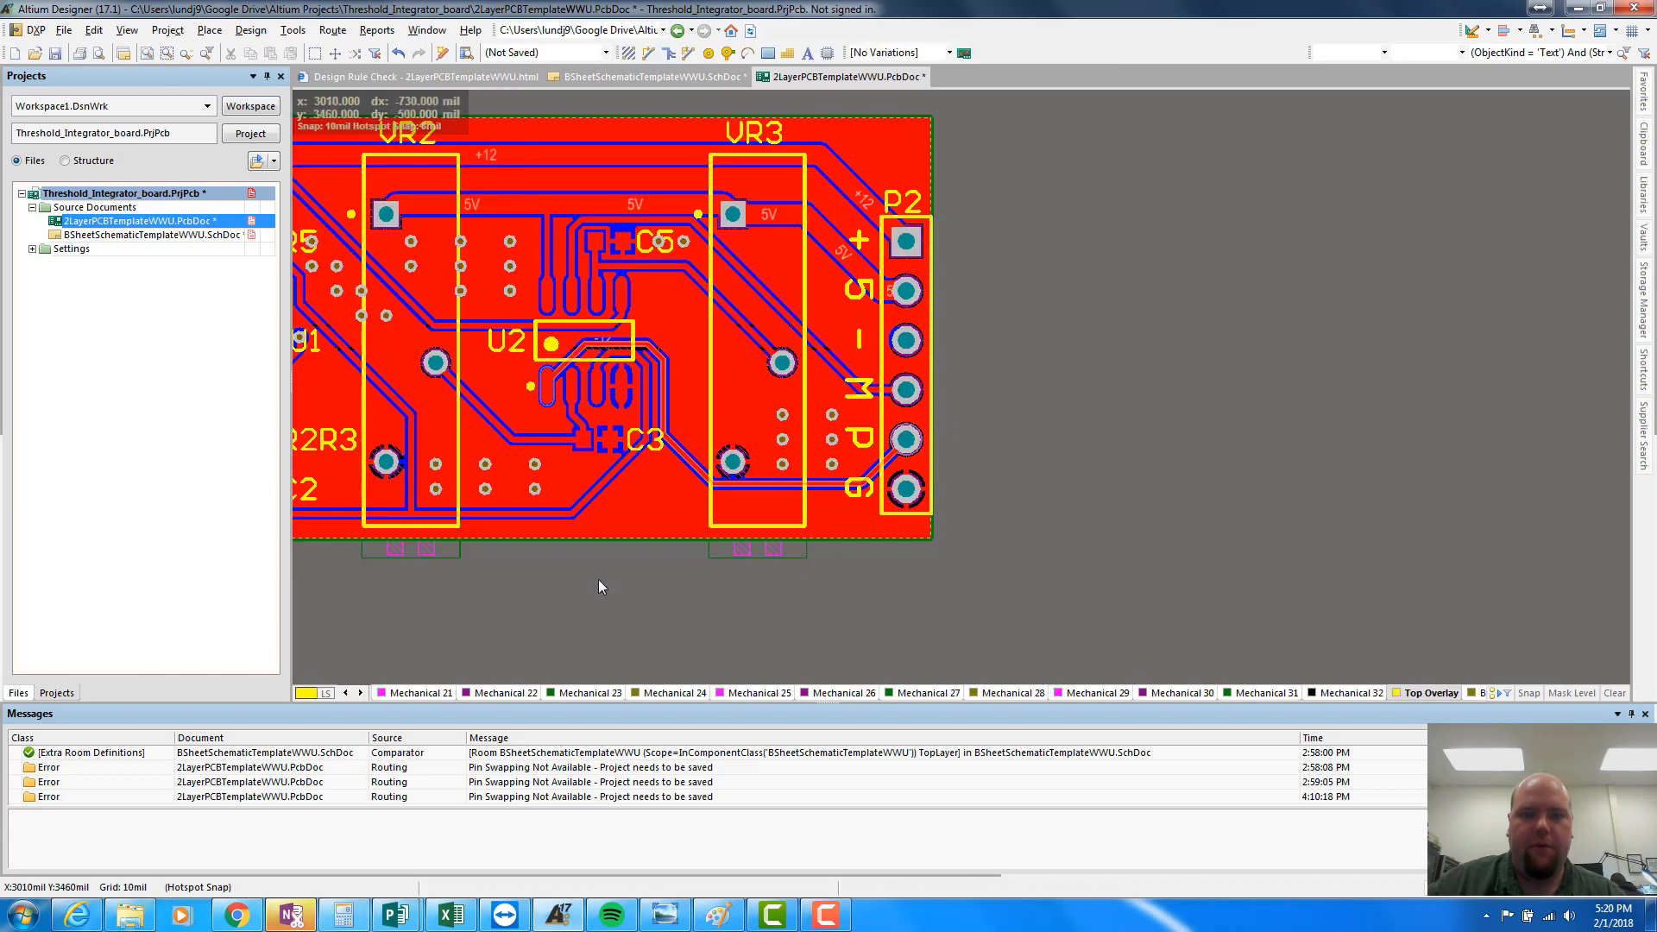
right_drag(599, 584, 1015, 611)
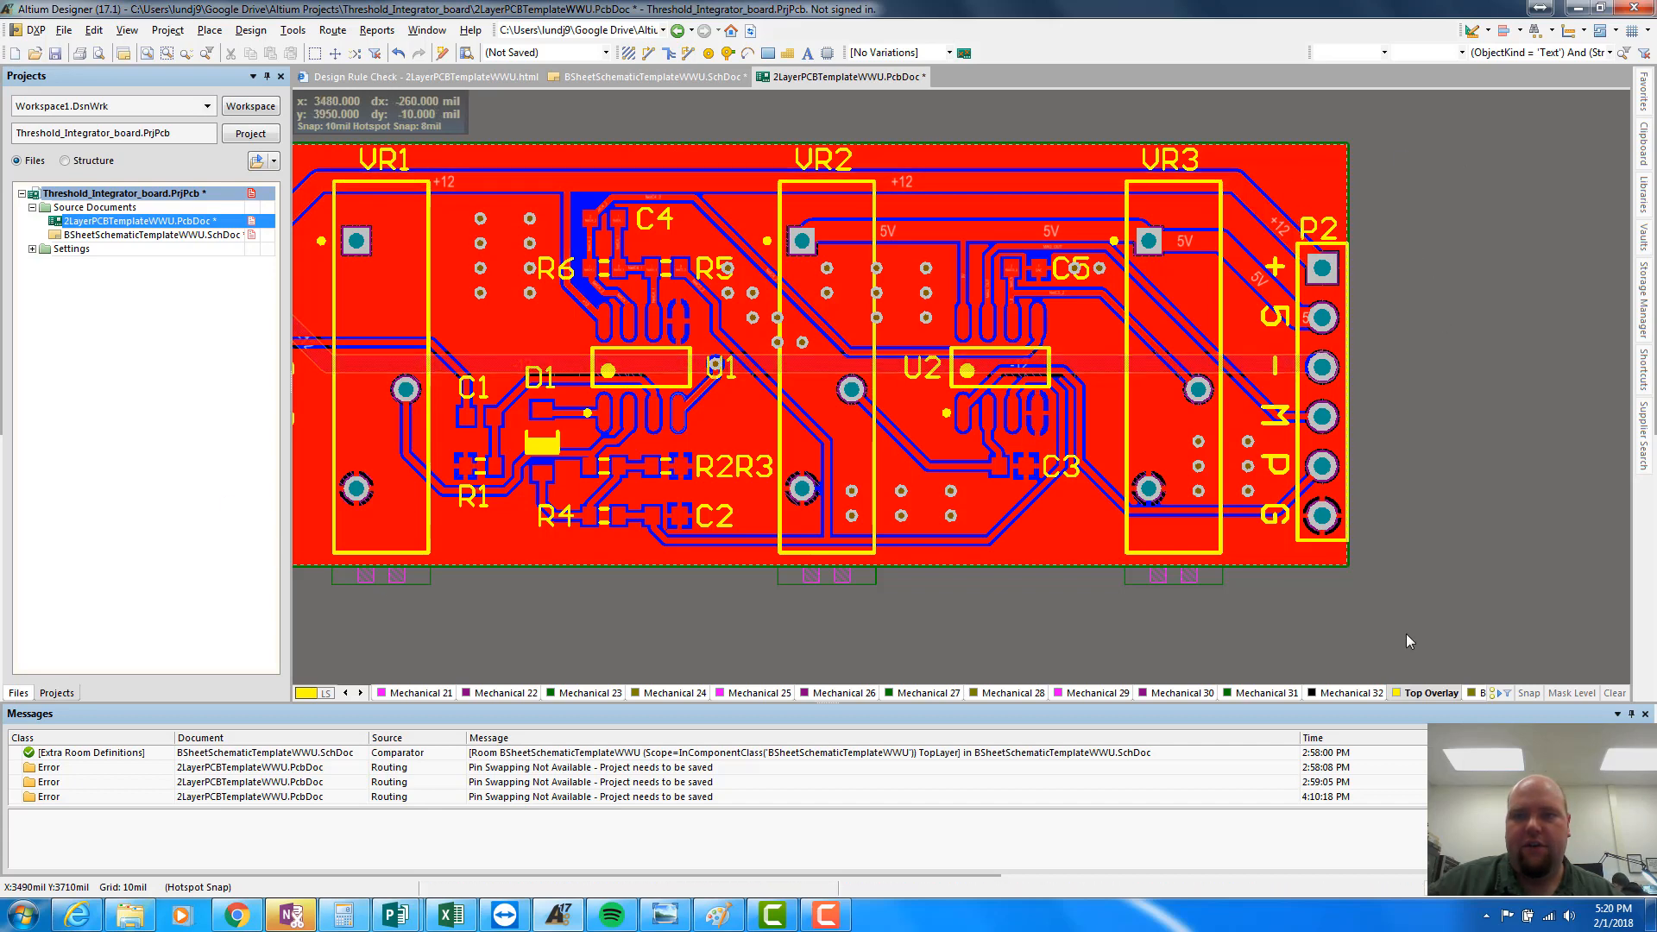
right_drag(455, 616, 750, 643)
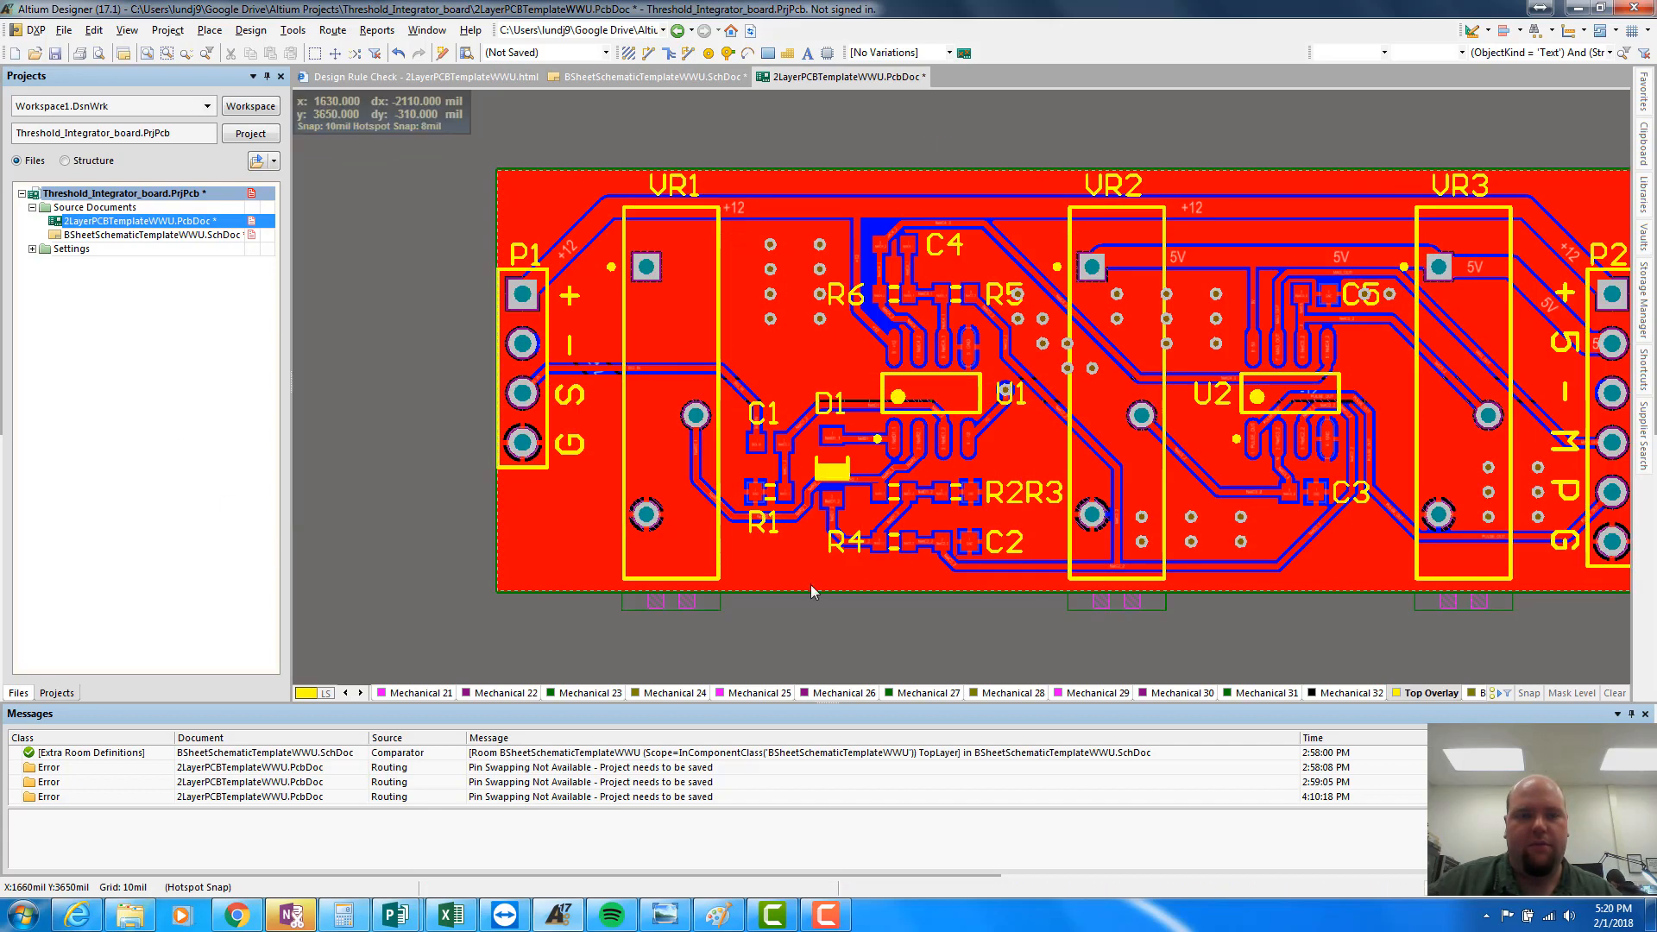
right_drag(1007, 655, 850, 658)
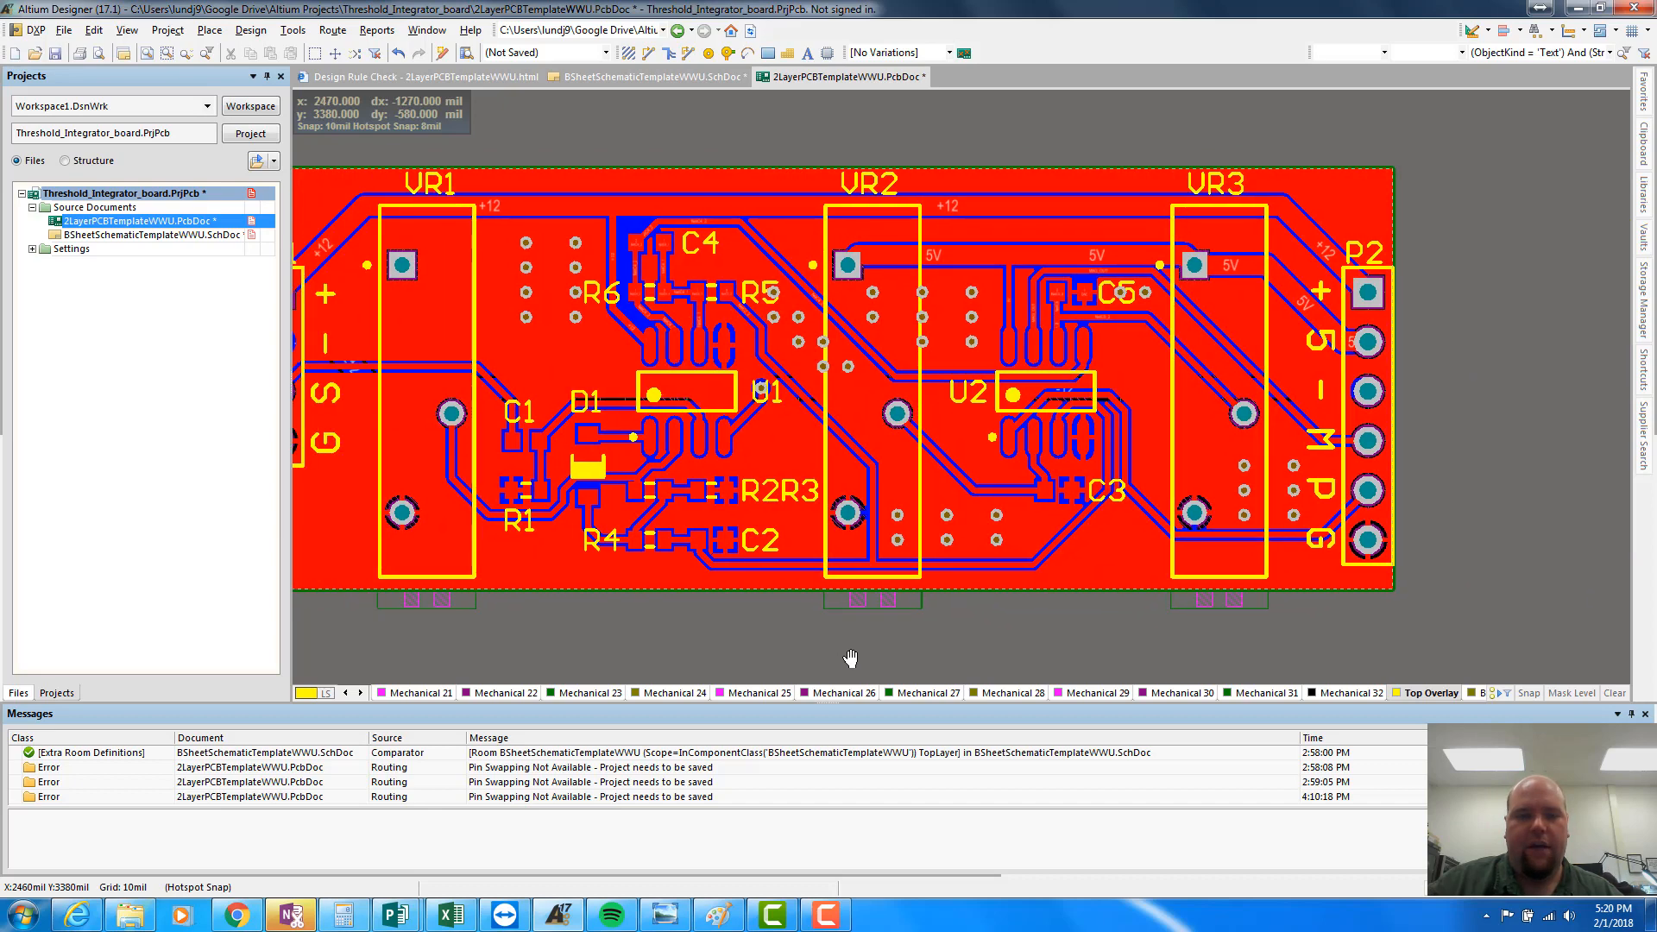
key(3)
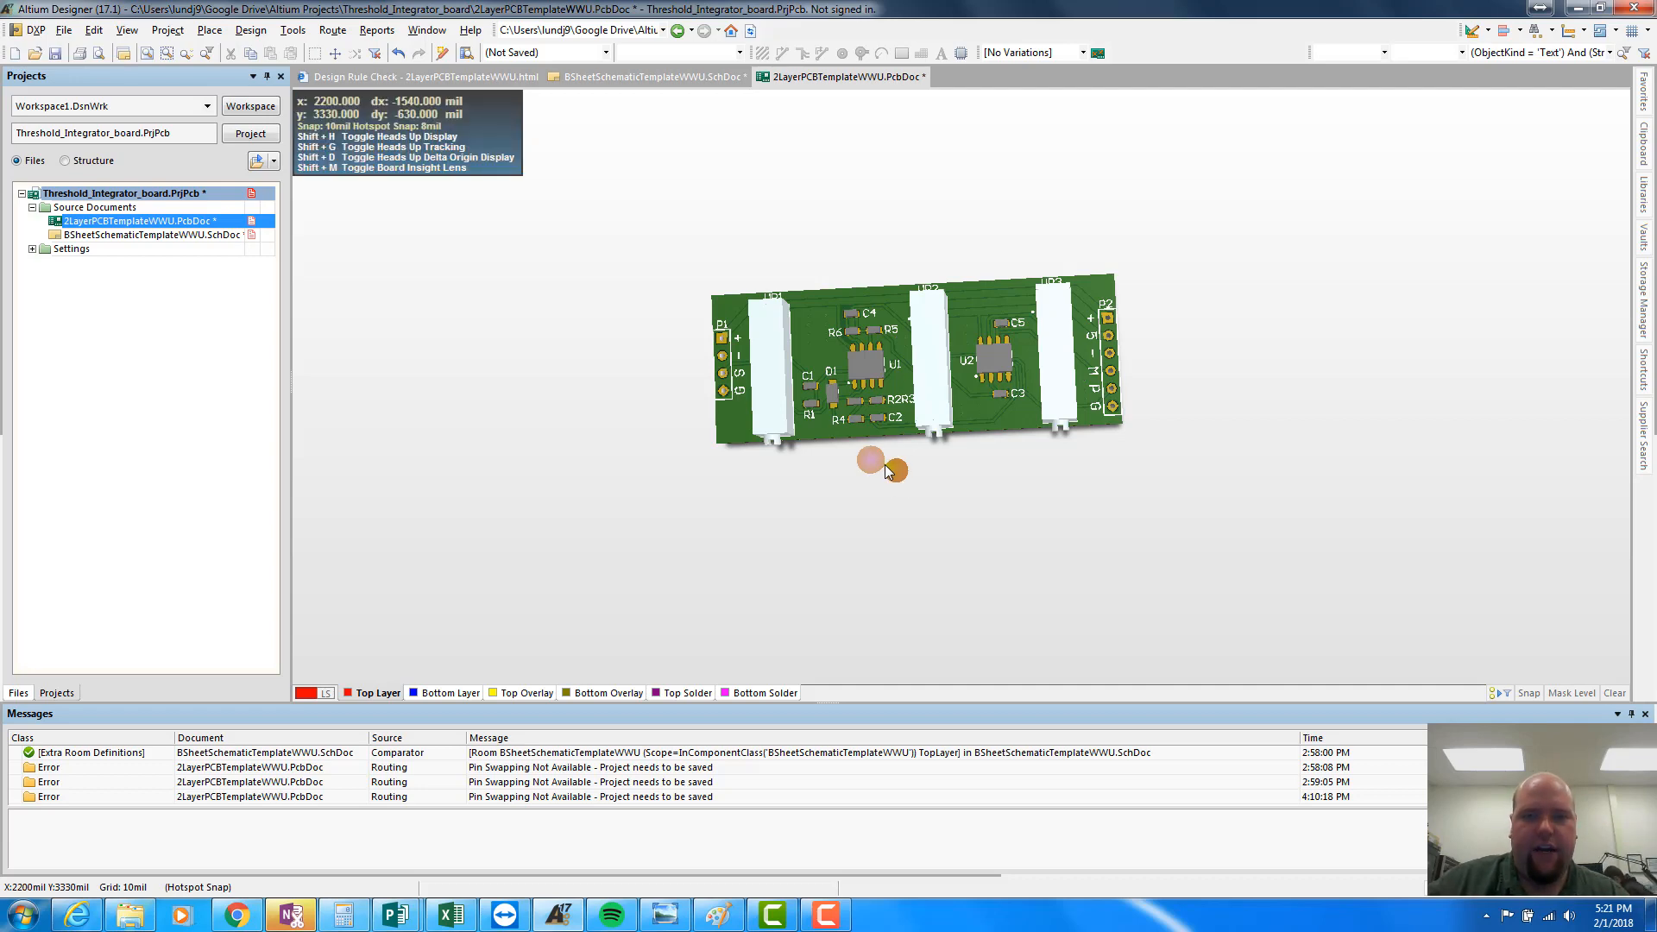
key(2)
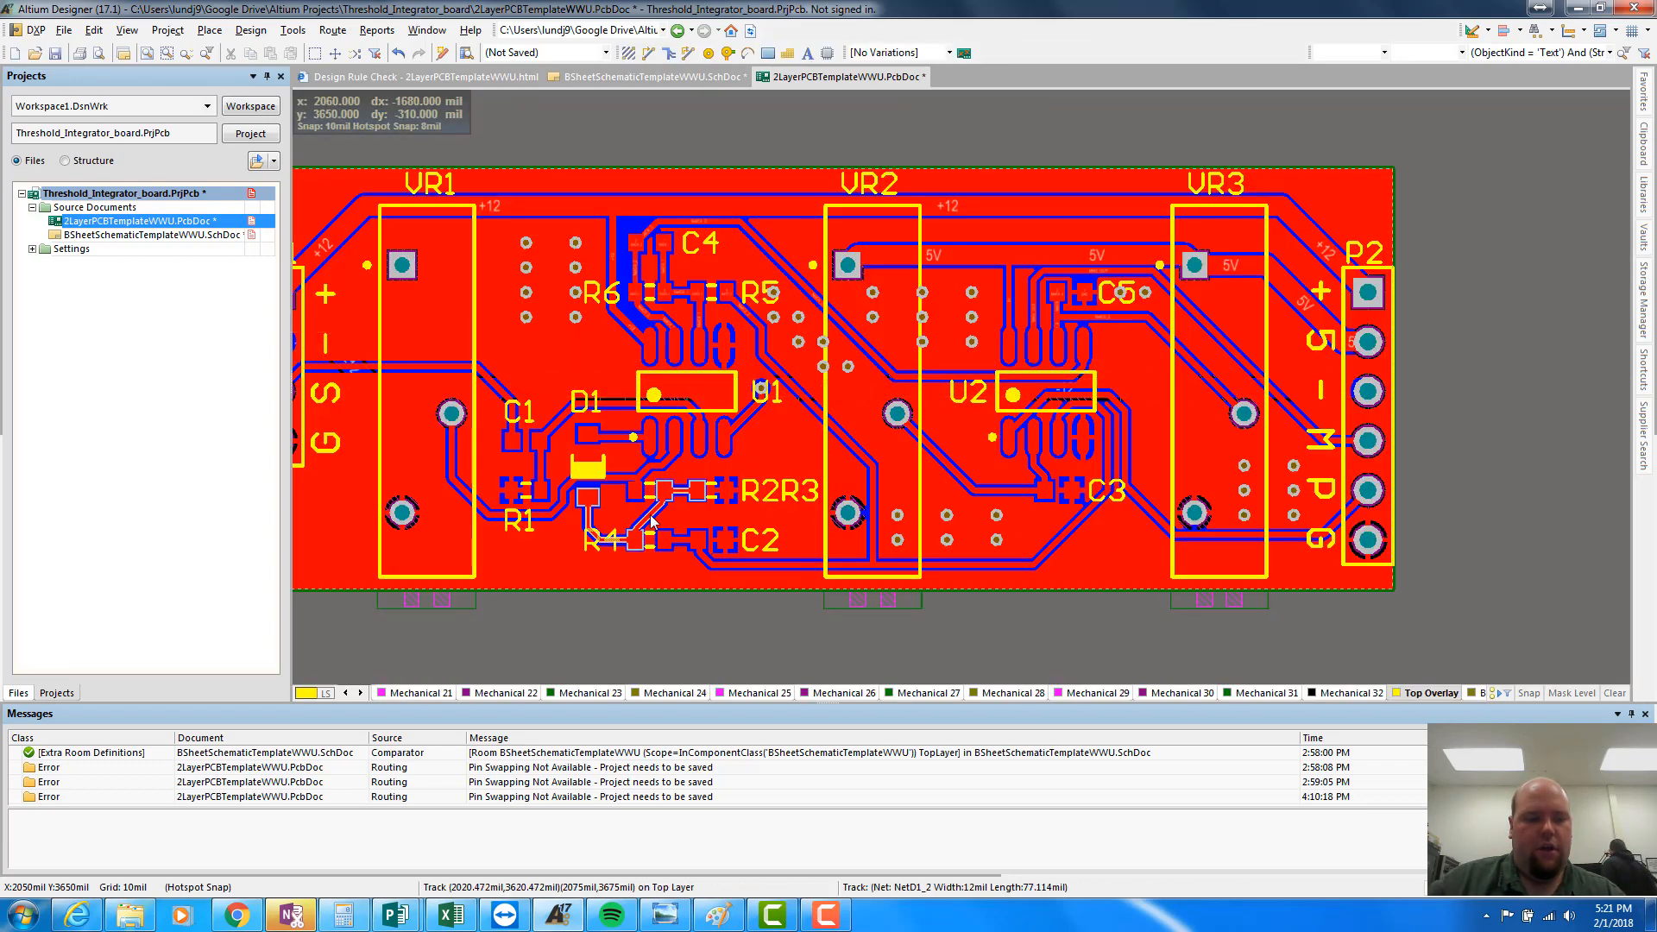
mouse_move(651, 520)
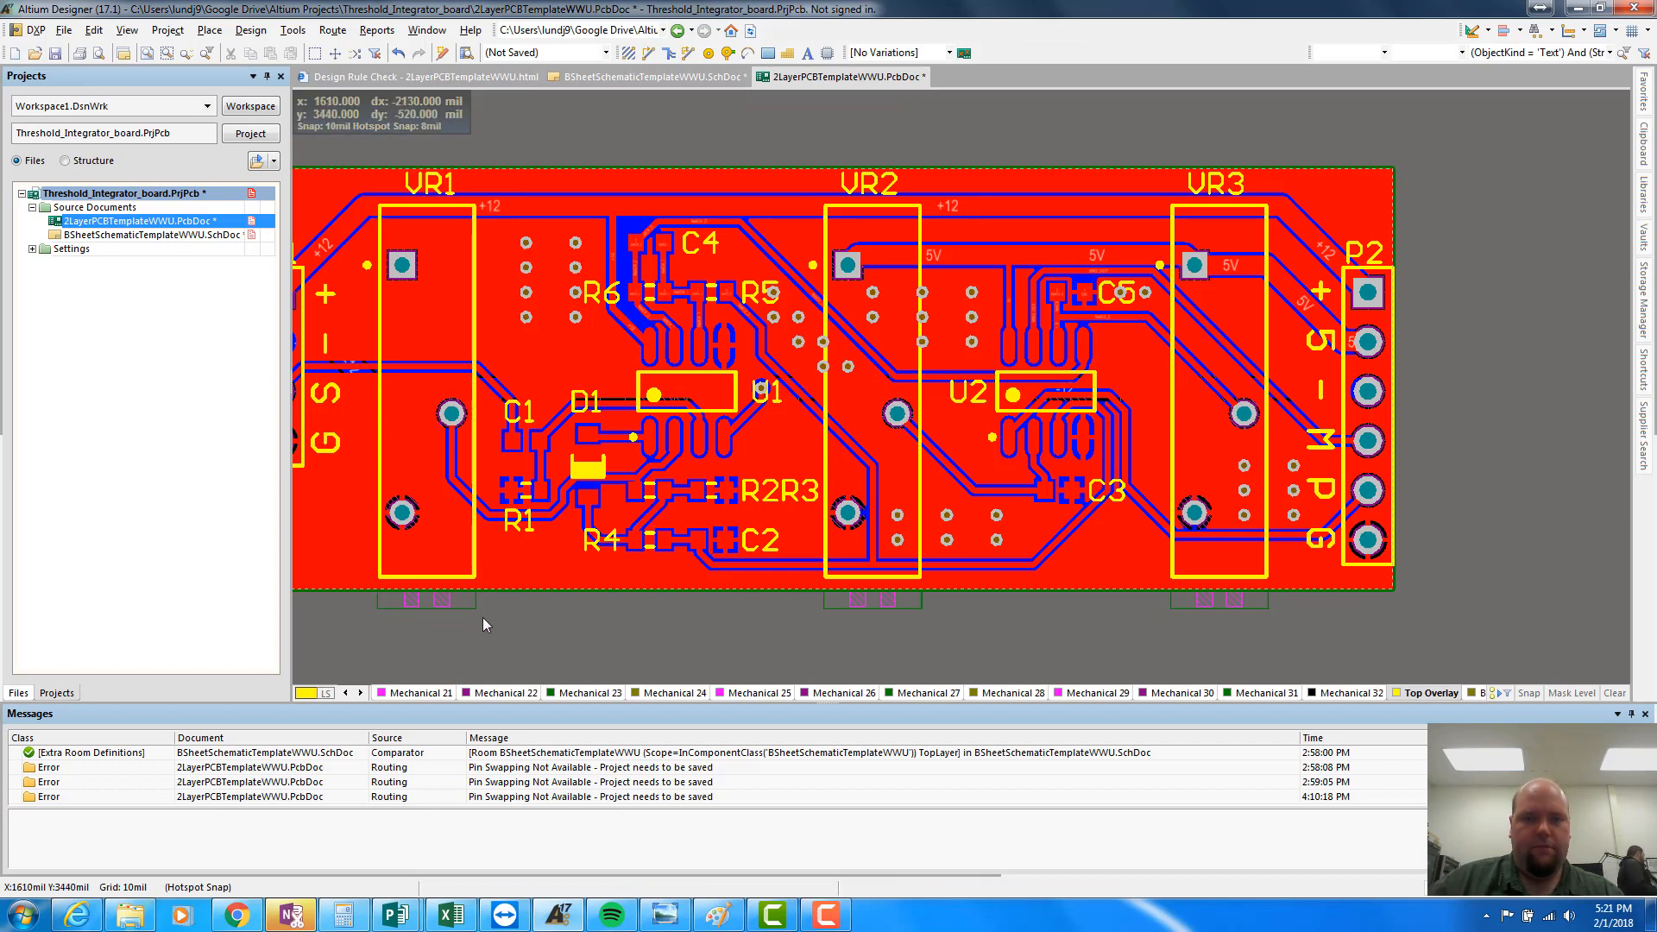
right_drag(570, 632, 624, 631)
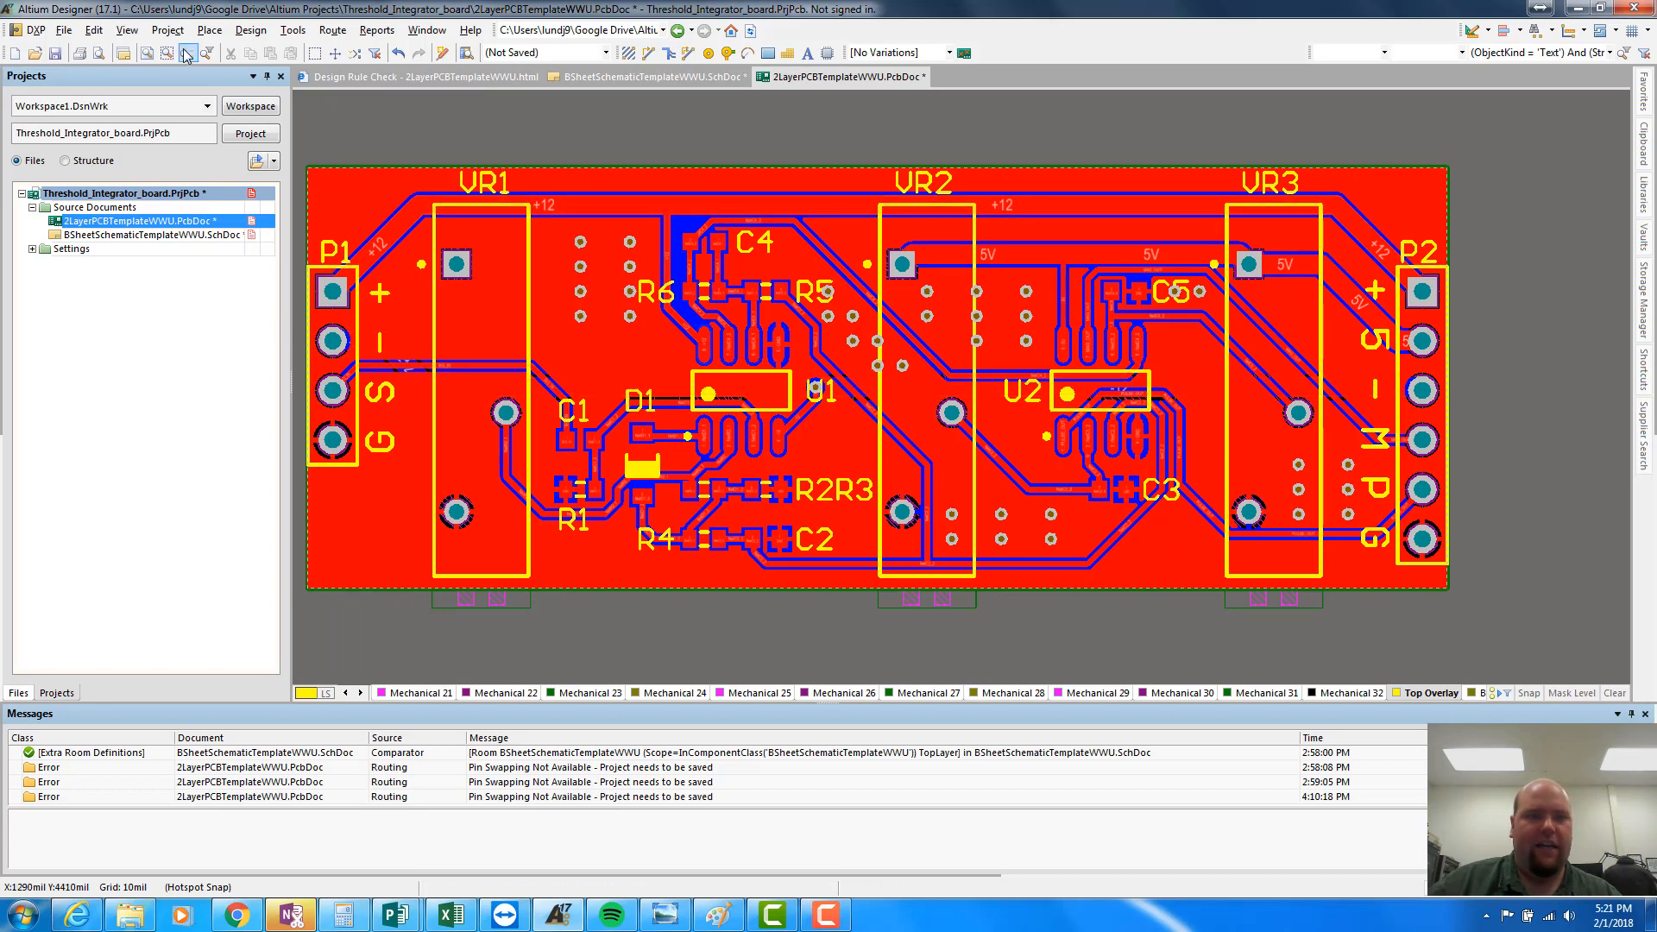
Step: Flip the 2D board view to inspect the bottom side of the layout
click(92, 30)
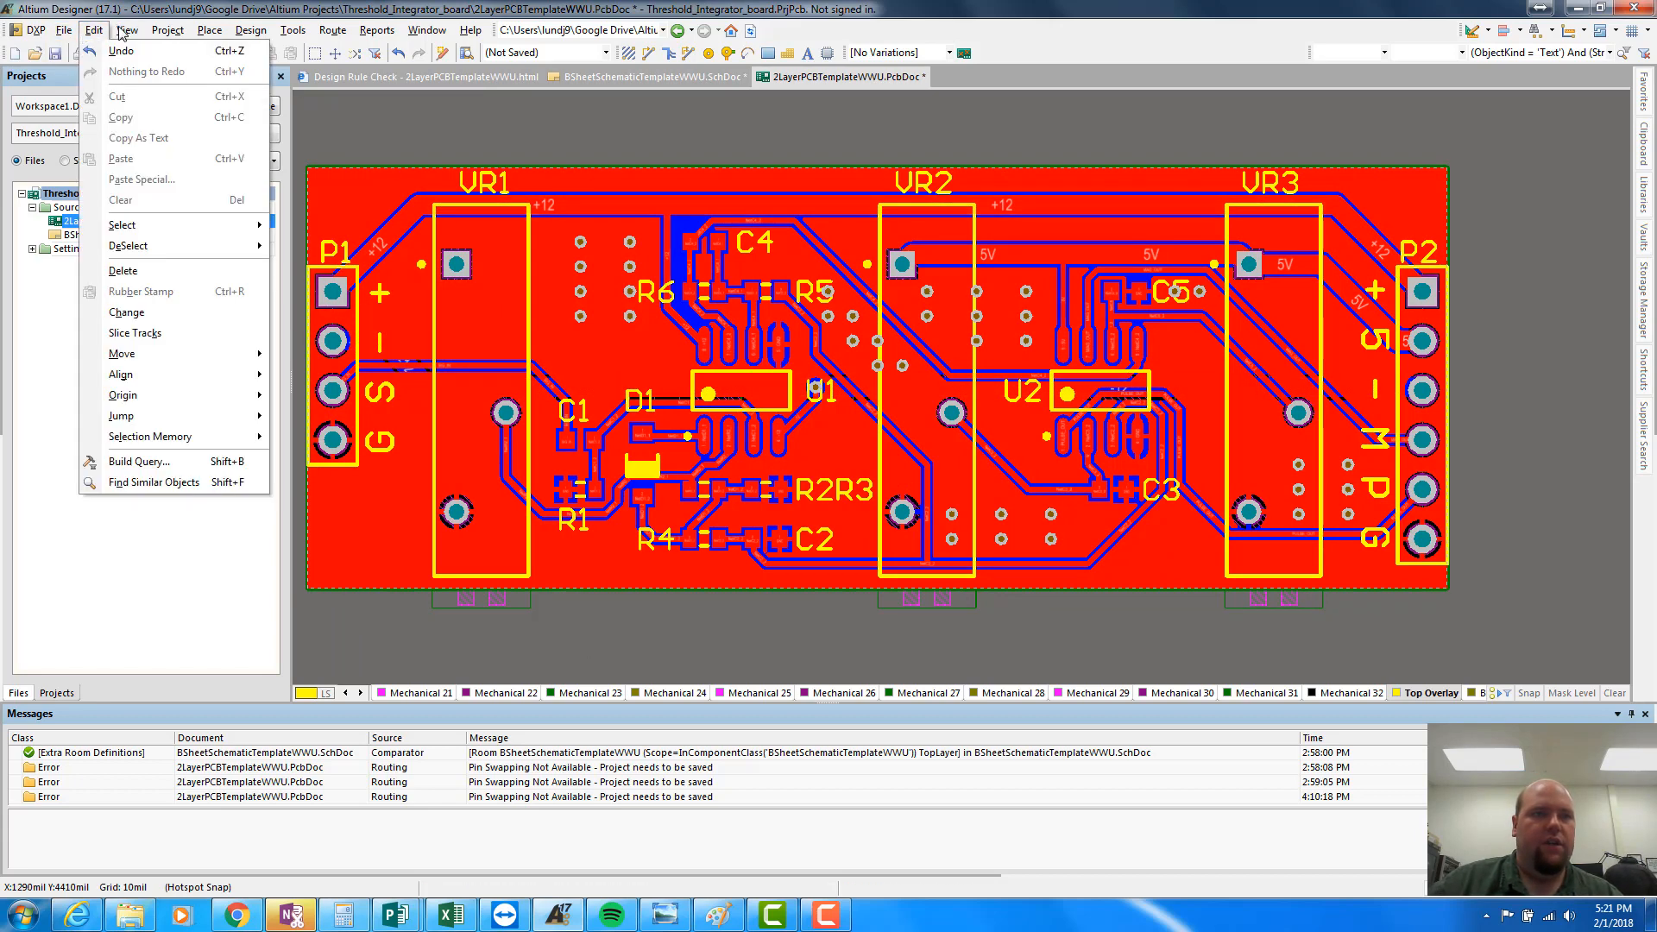
mouse_move(123, 31)
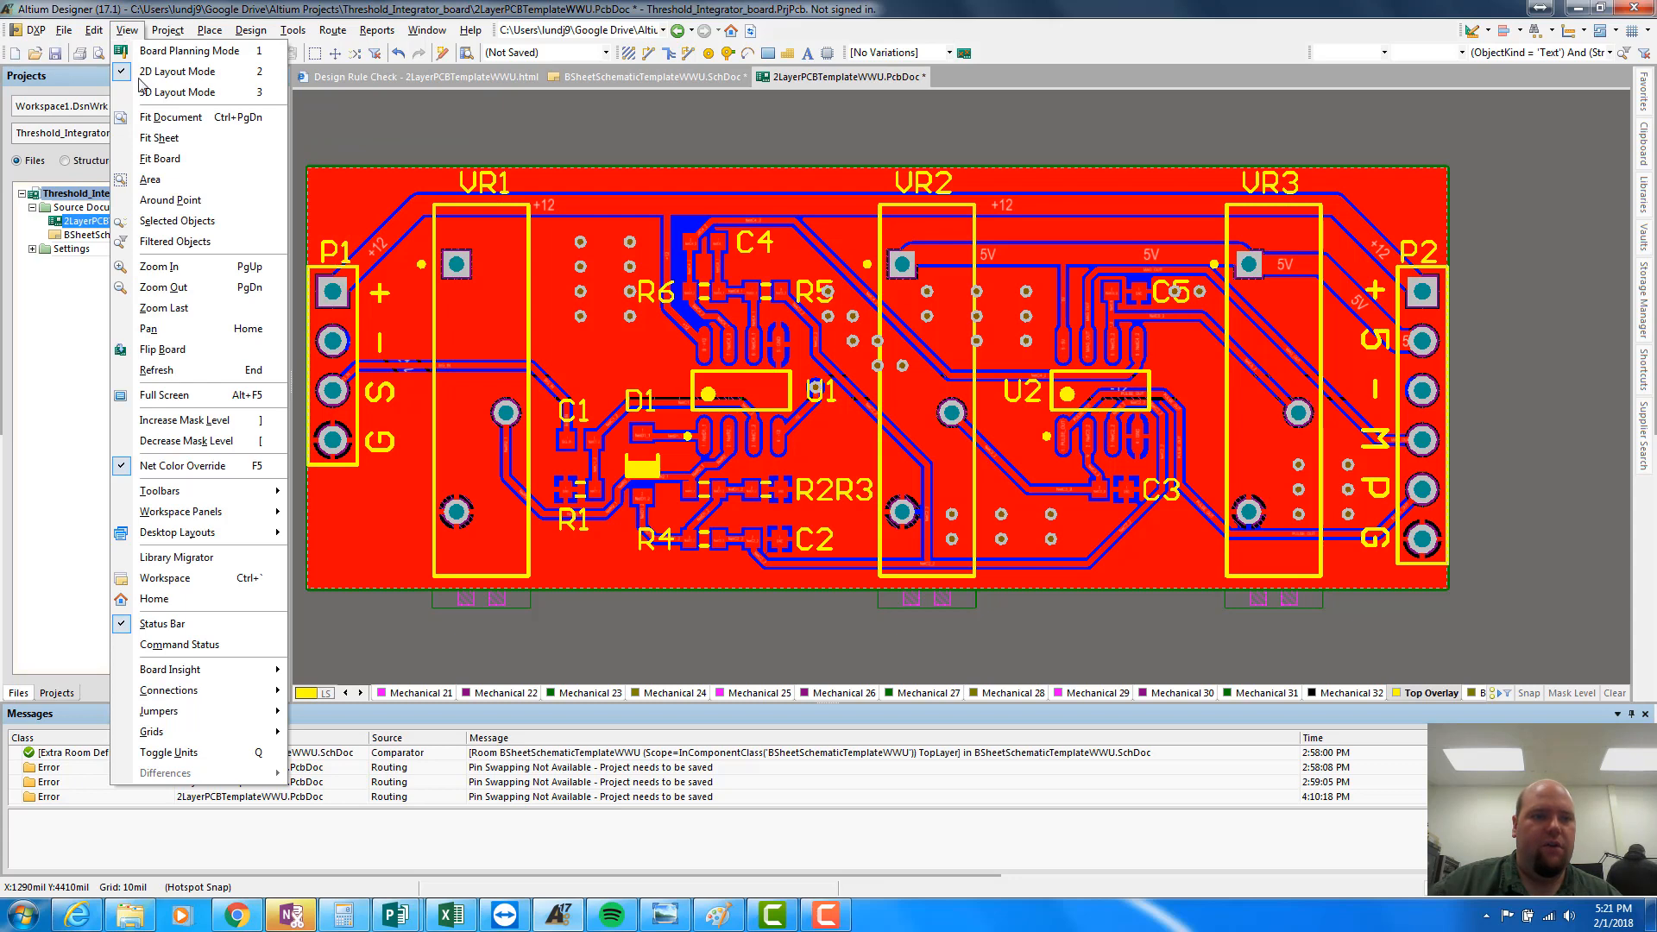
click(174, 354)
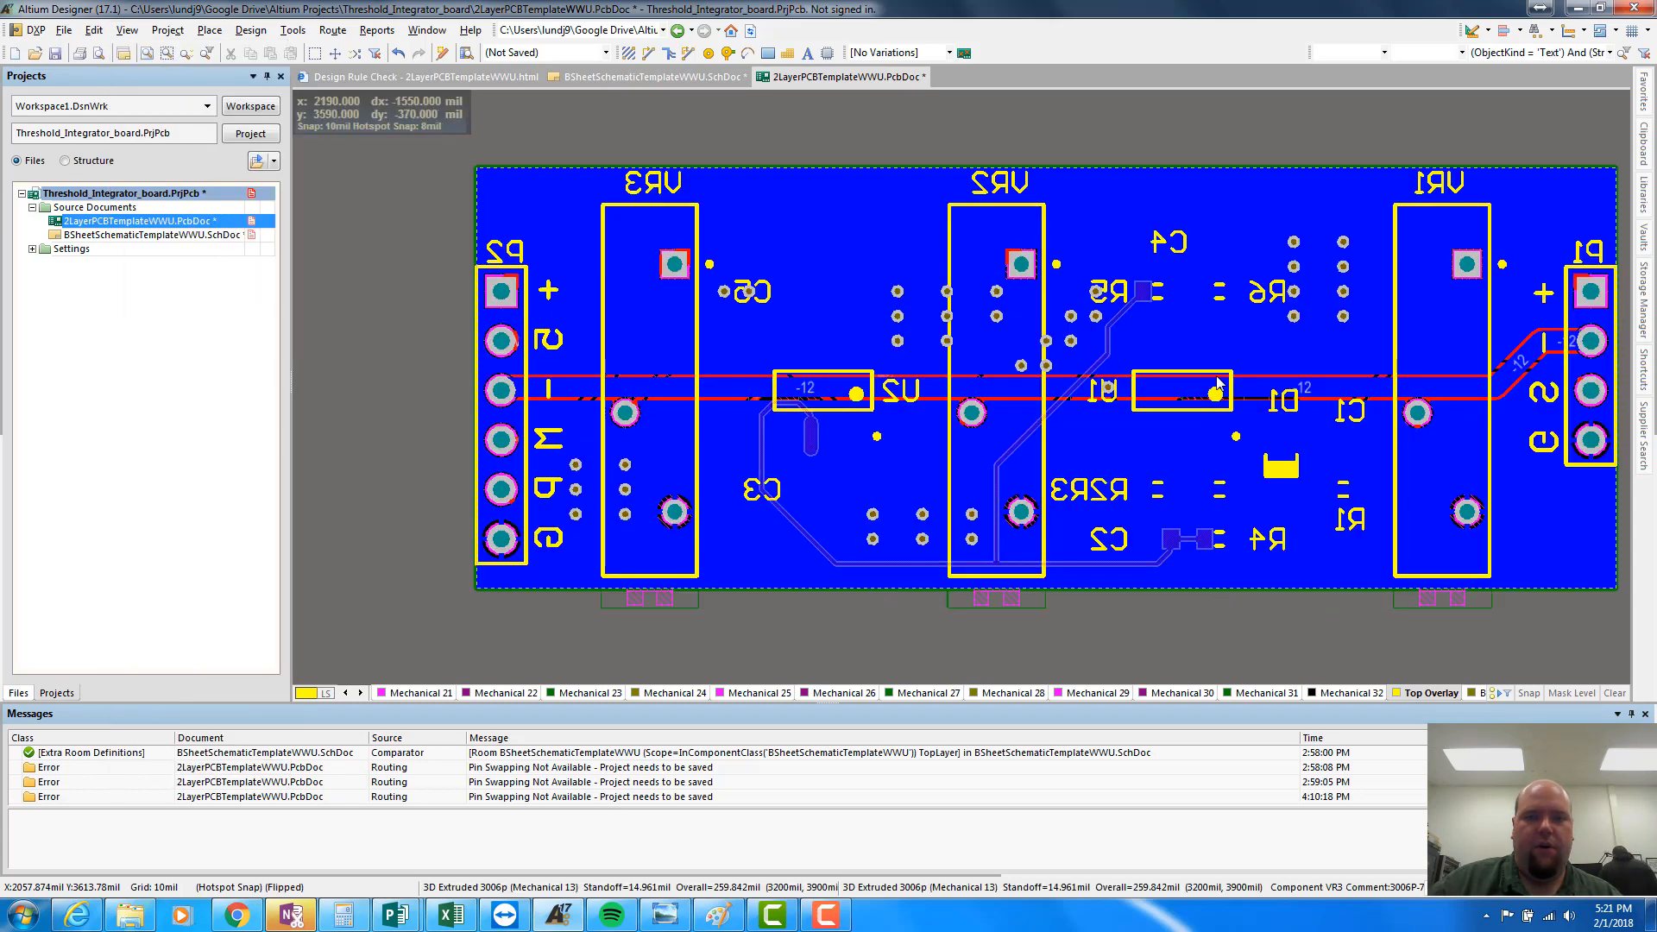
right_drag(1061, 645, 950, 631)
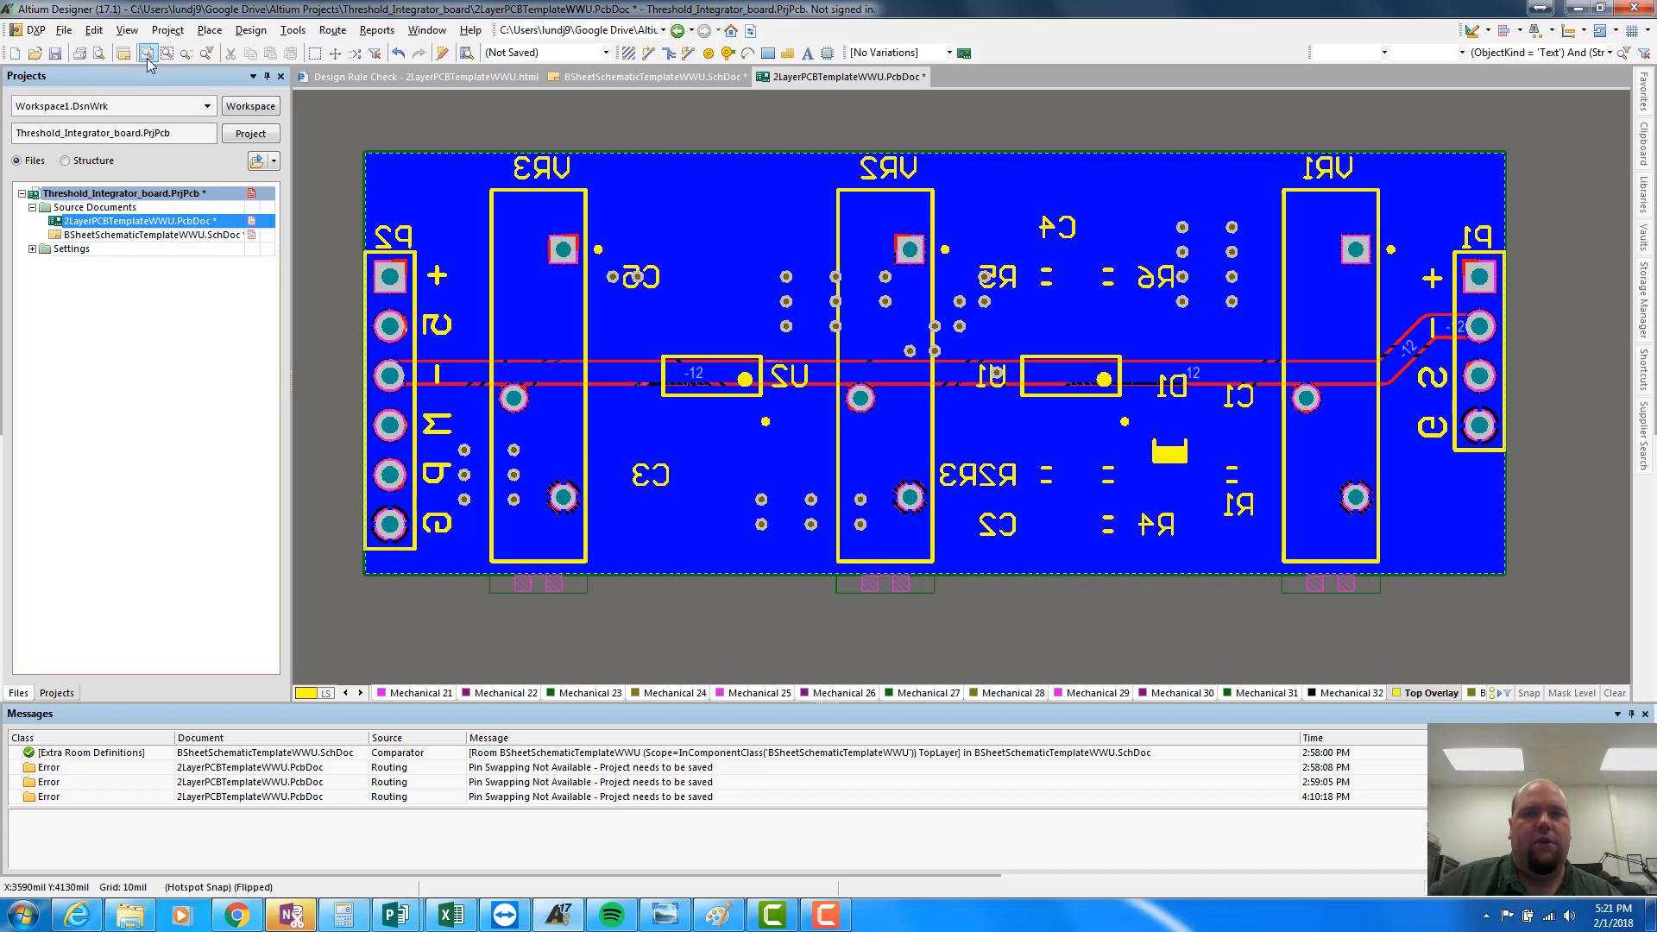
Step: Load the script project PCBLogoCreator.PRJSCR from the Altium\PCB Logo Creator folder on the eedata (R:) drive for running
click(35, 31)
mouse_move(60, 36)
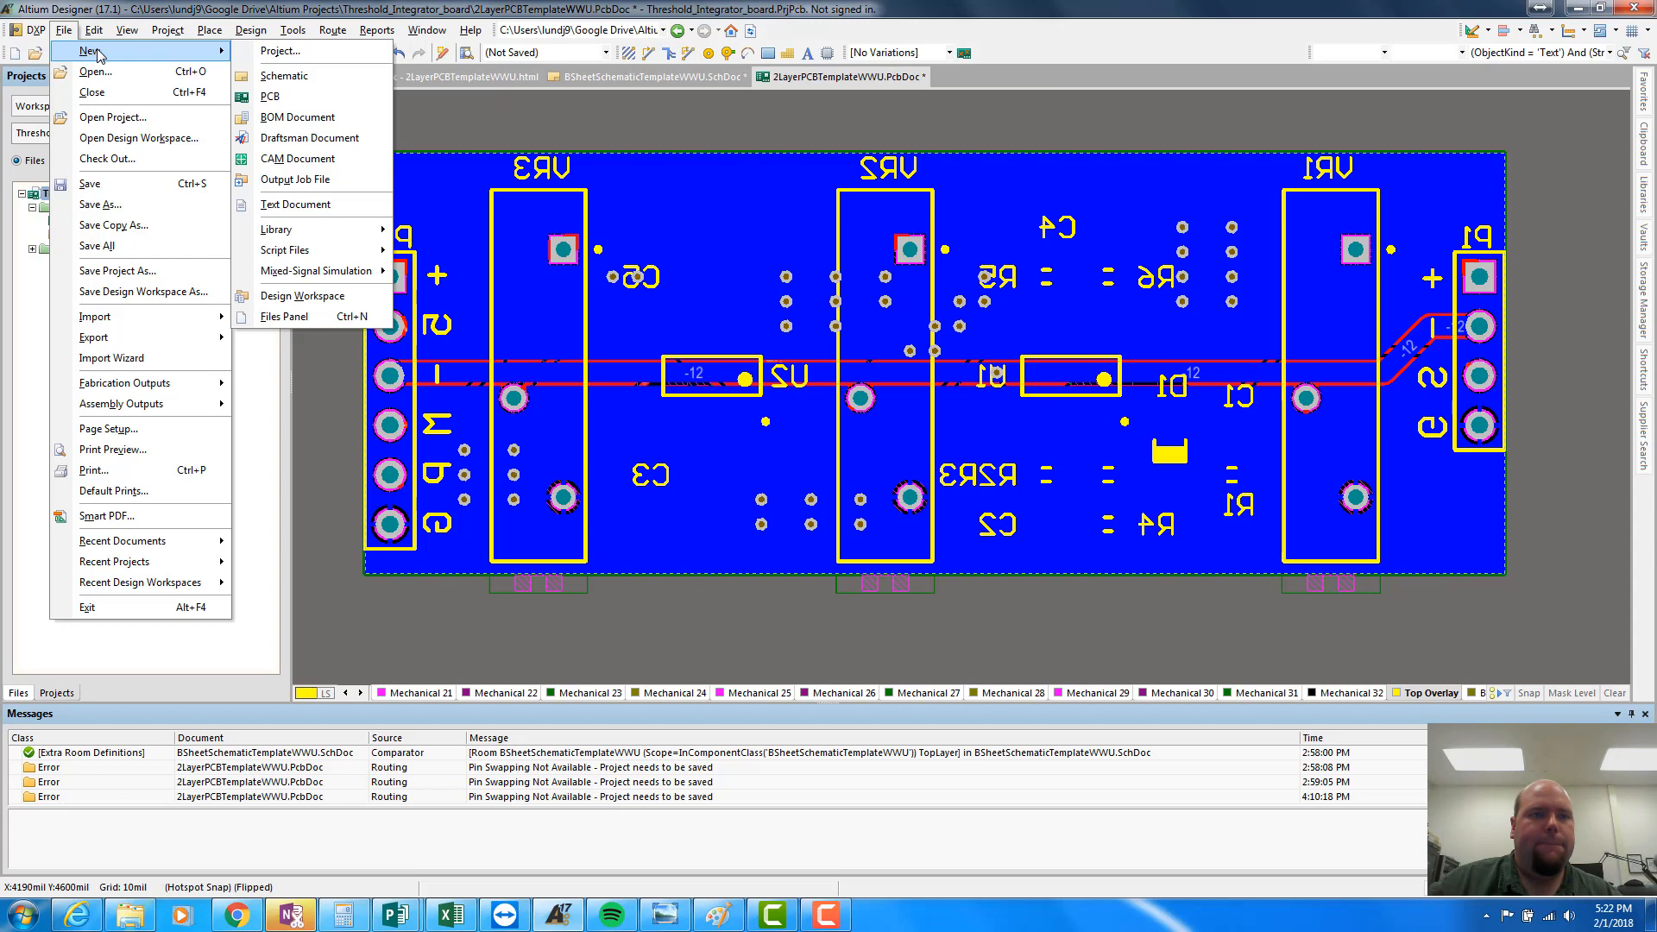
click(207, 132)
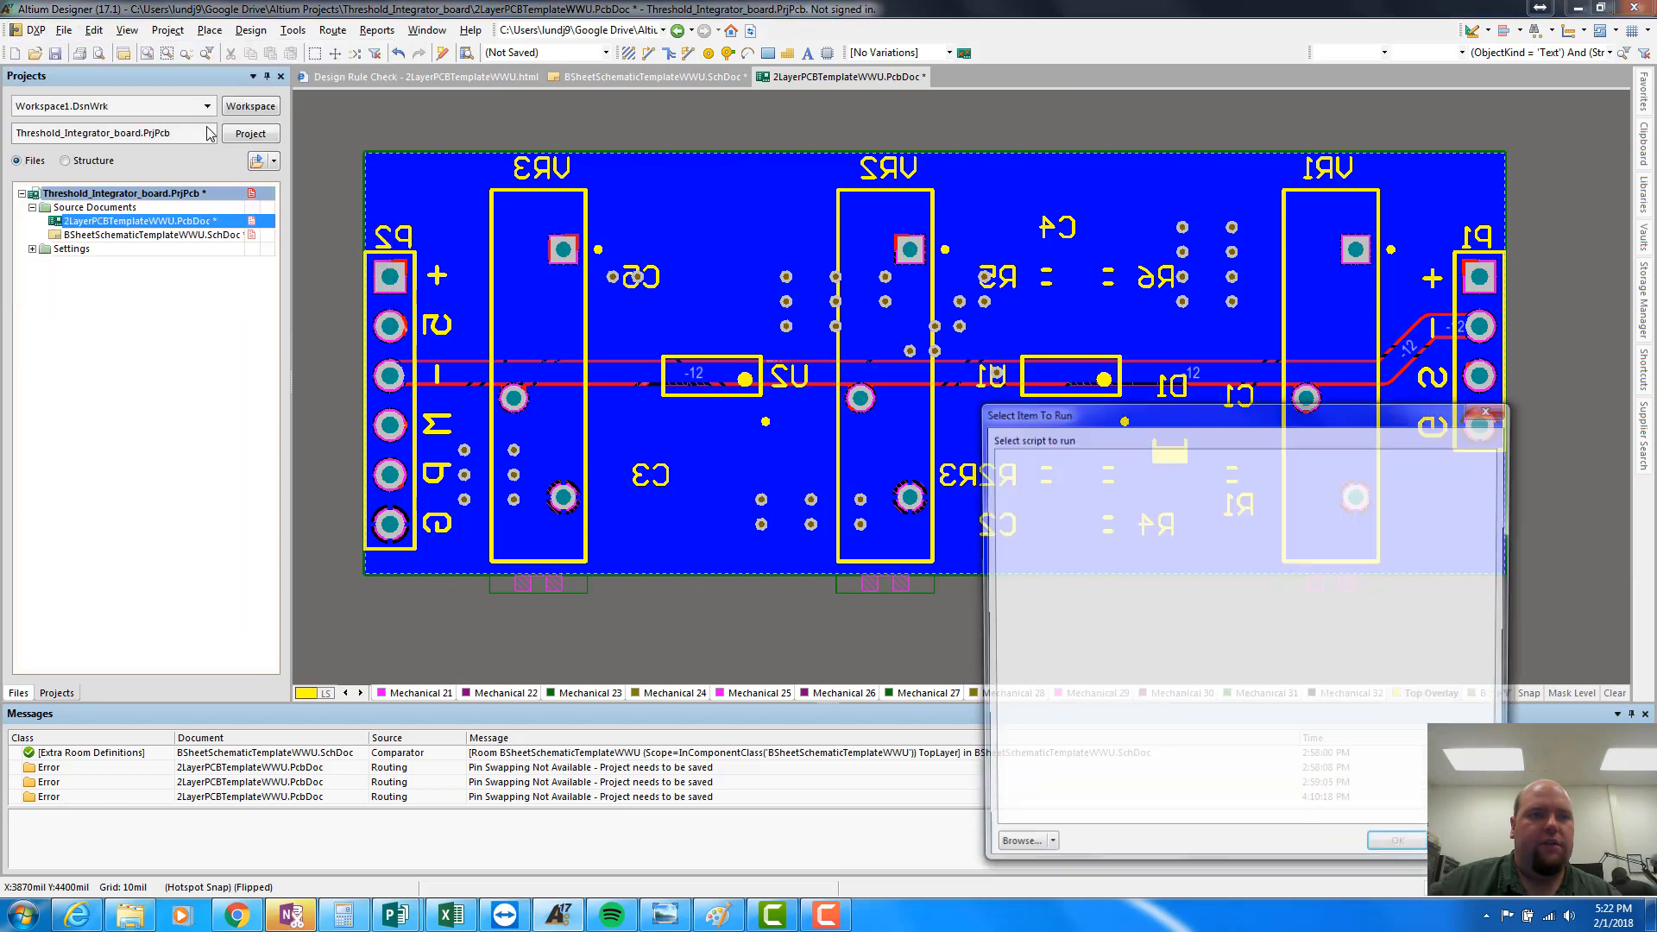
click(1027, 849)
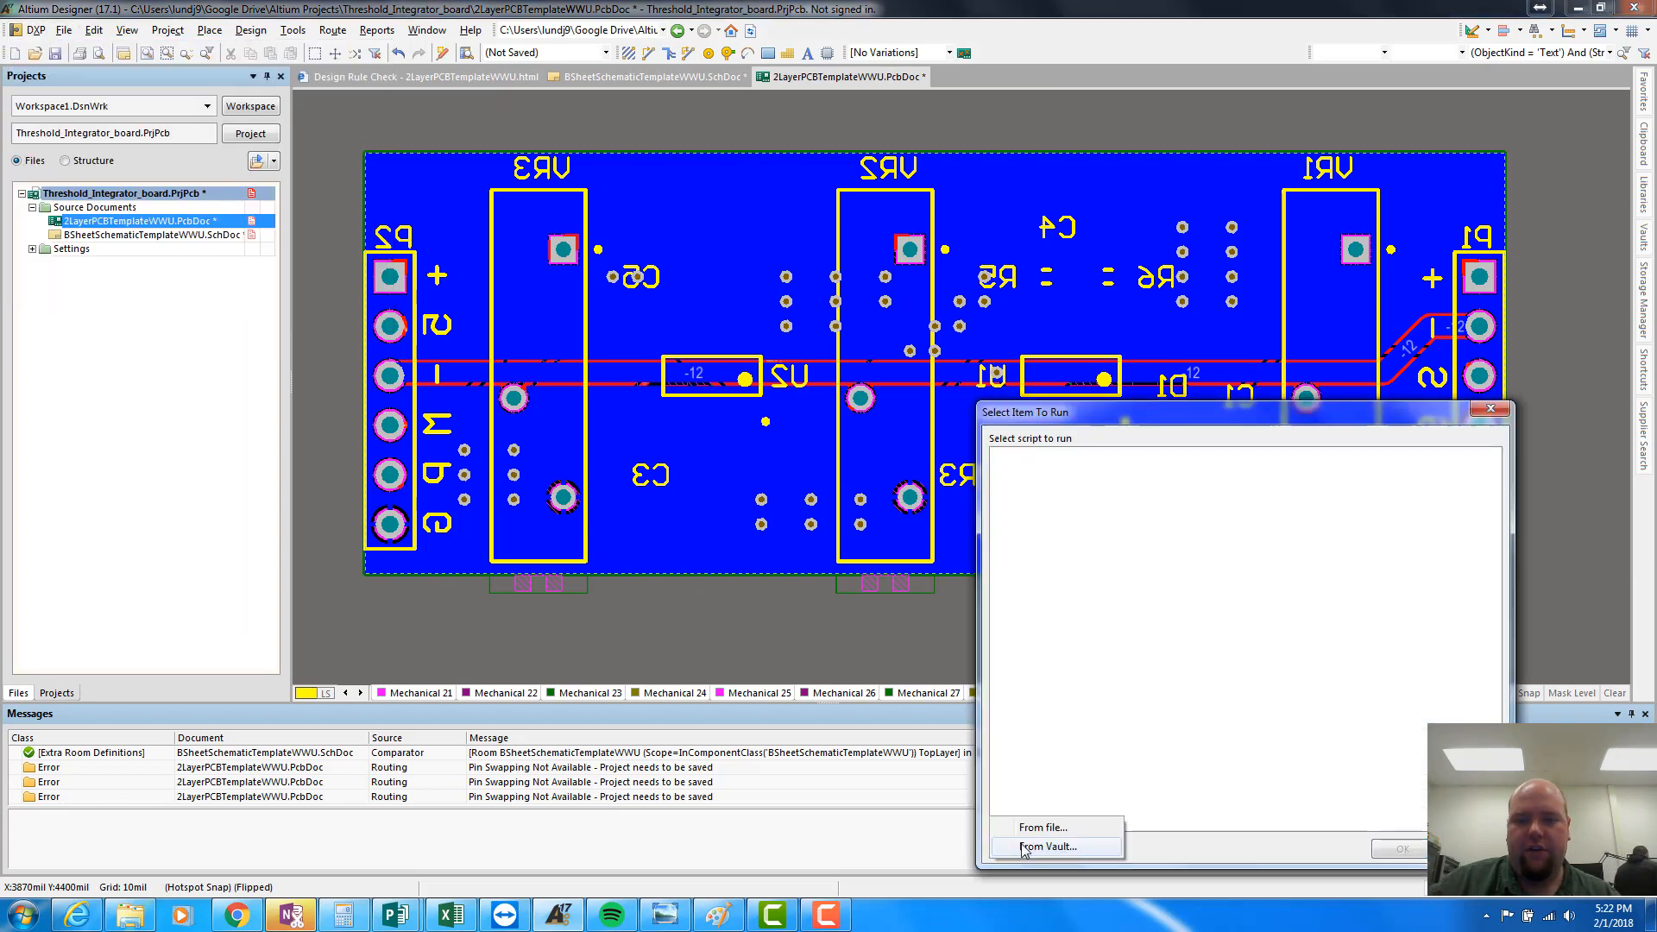
click(1031, 828)
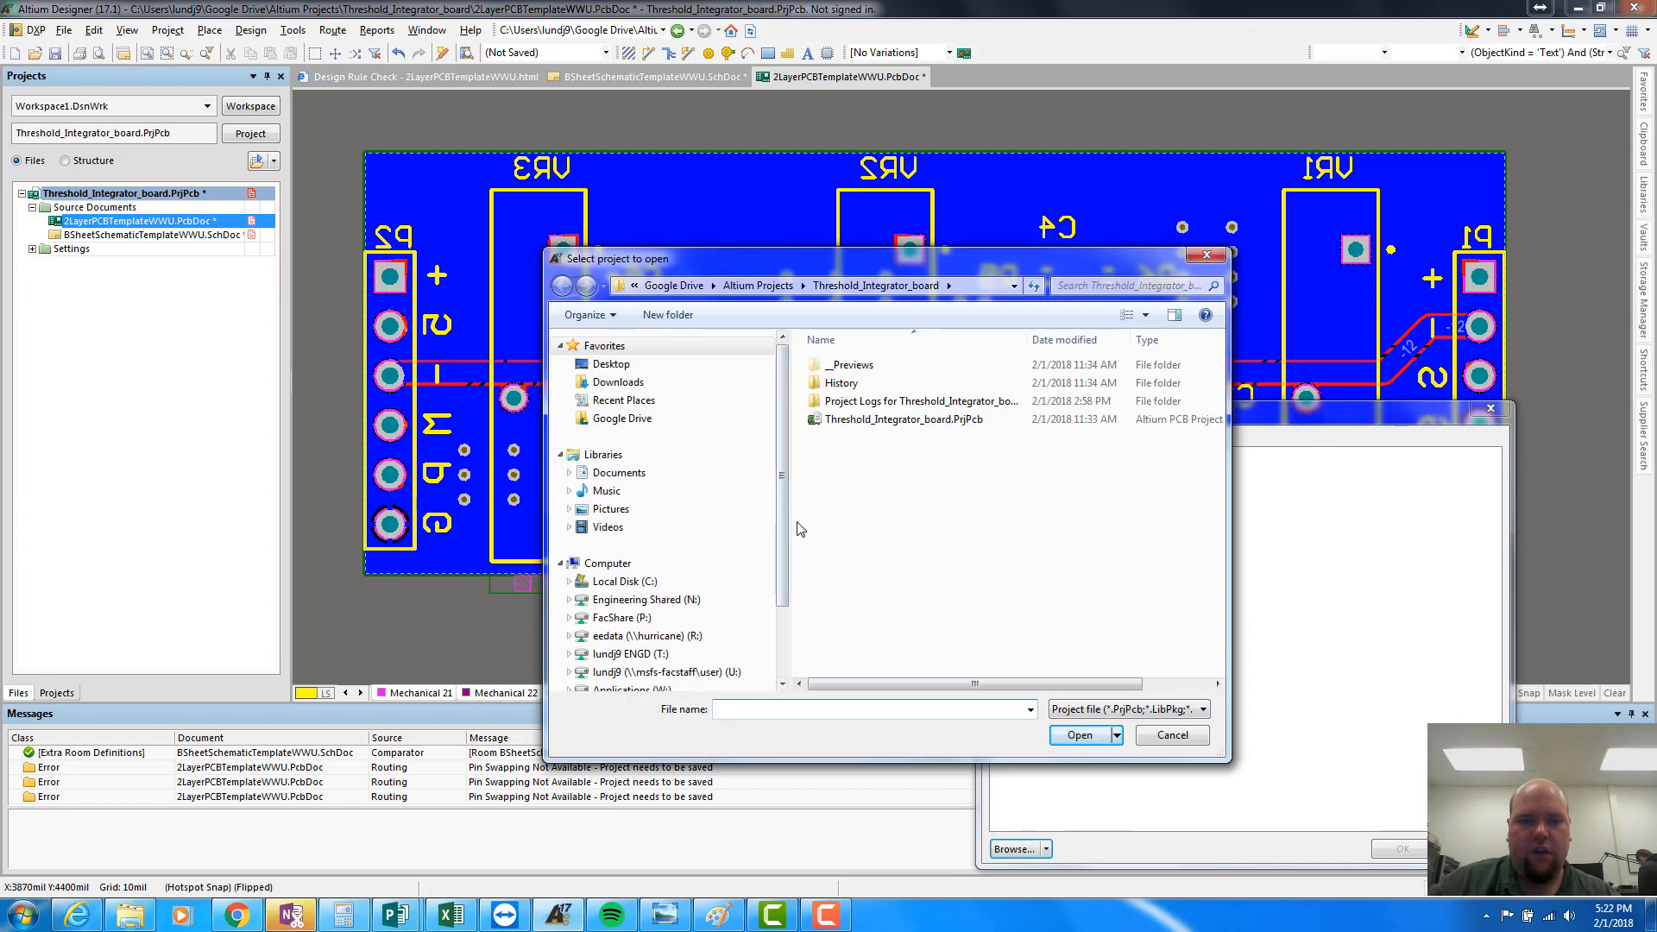
click(695, 636)
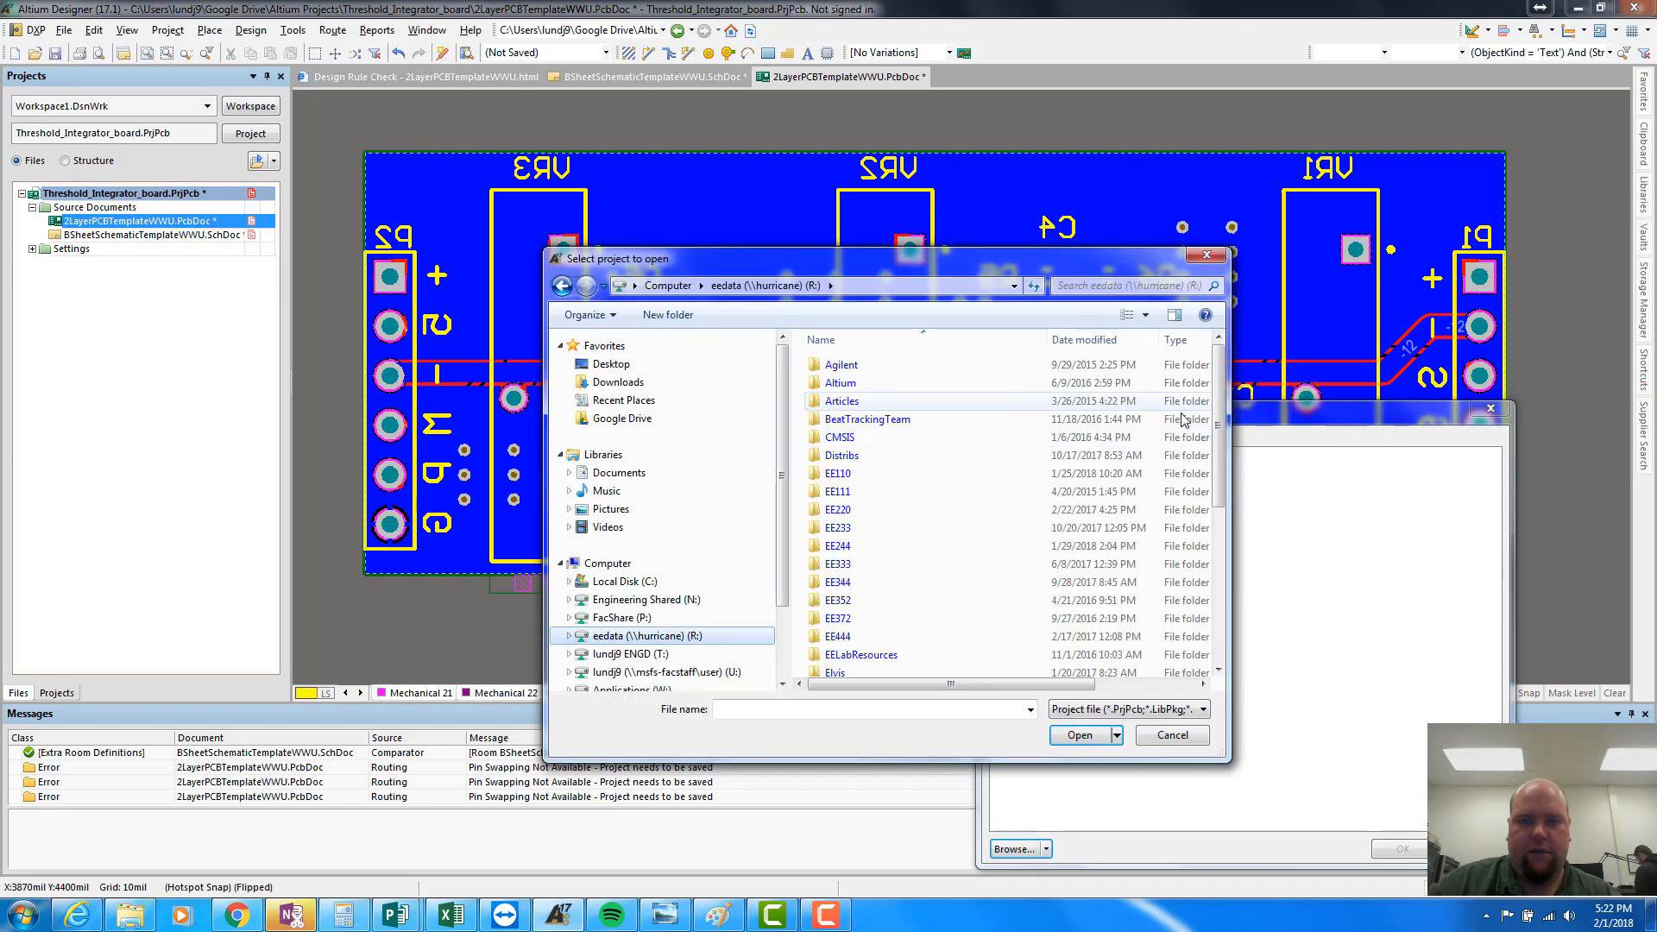
double_click(880, 383)
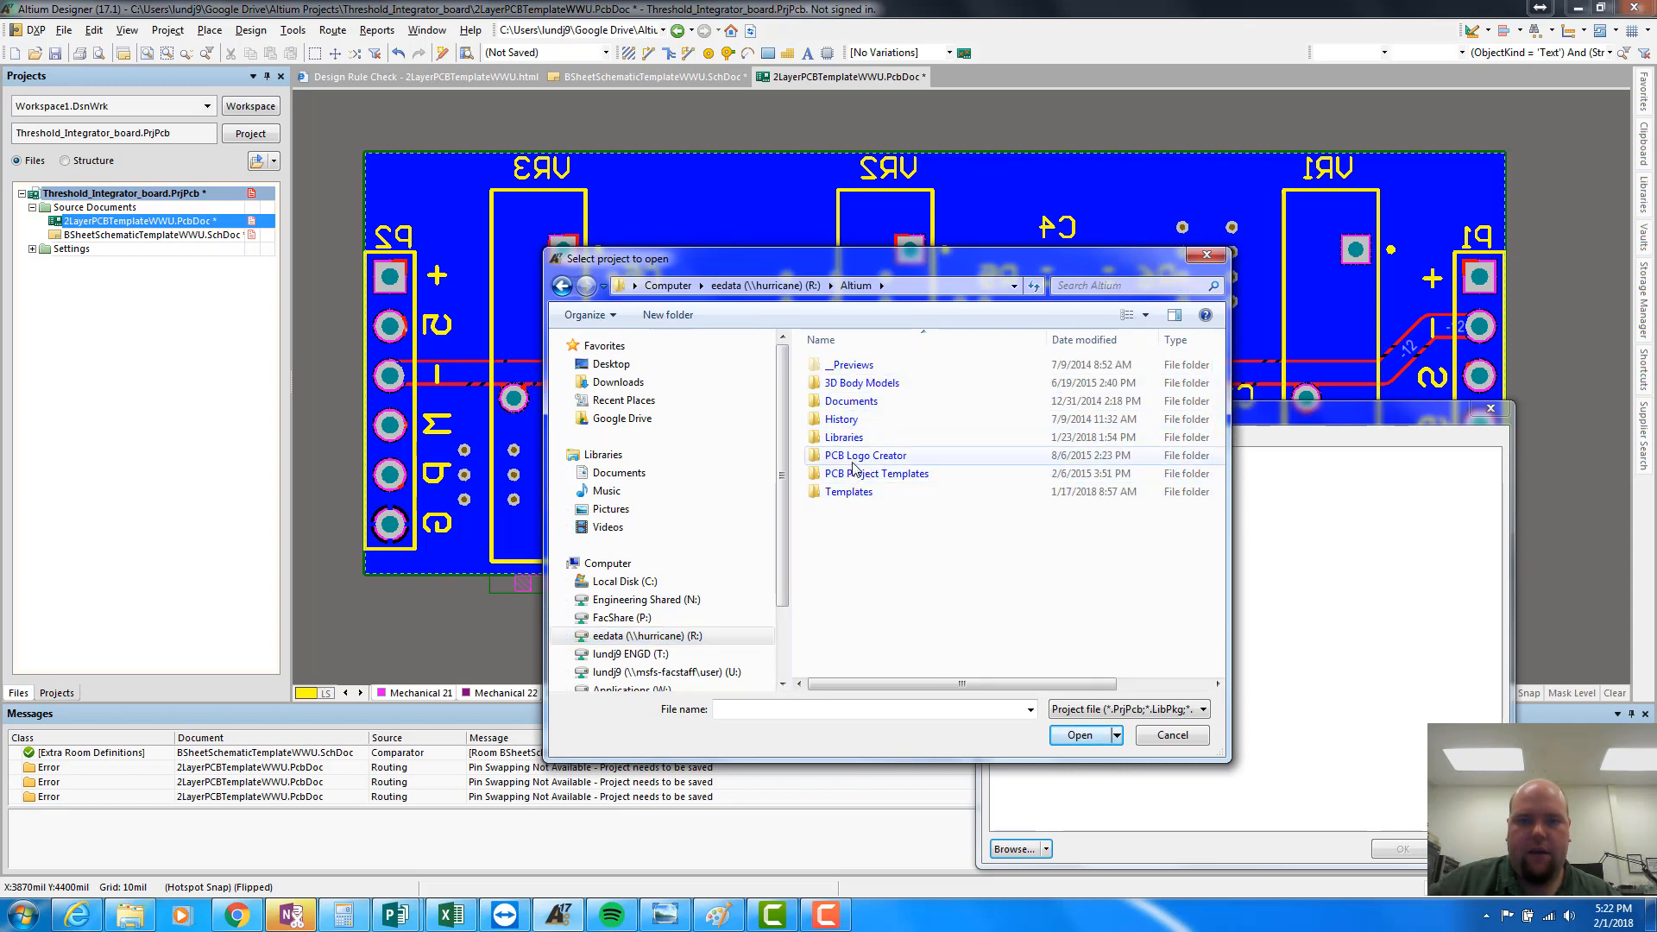
double_click(859, 455)
click(863, 371)
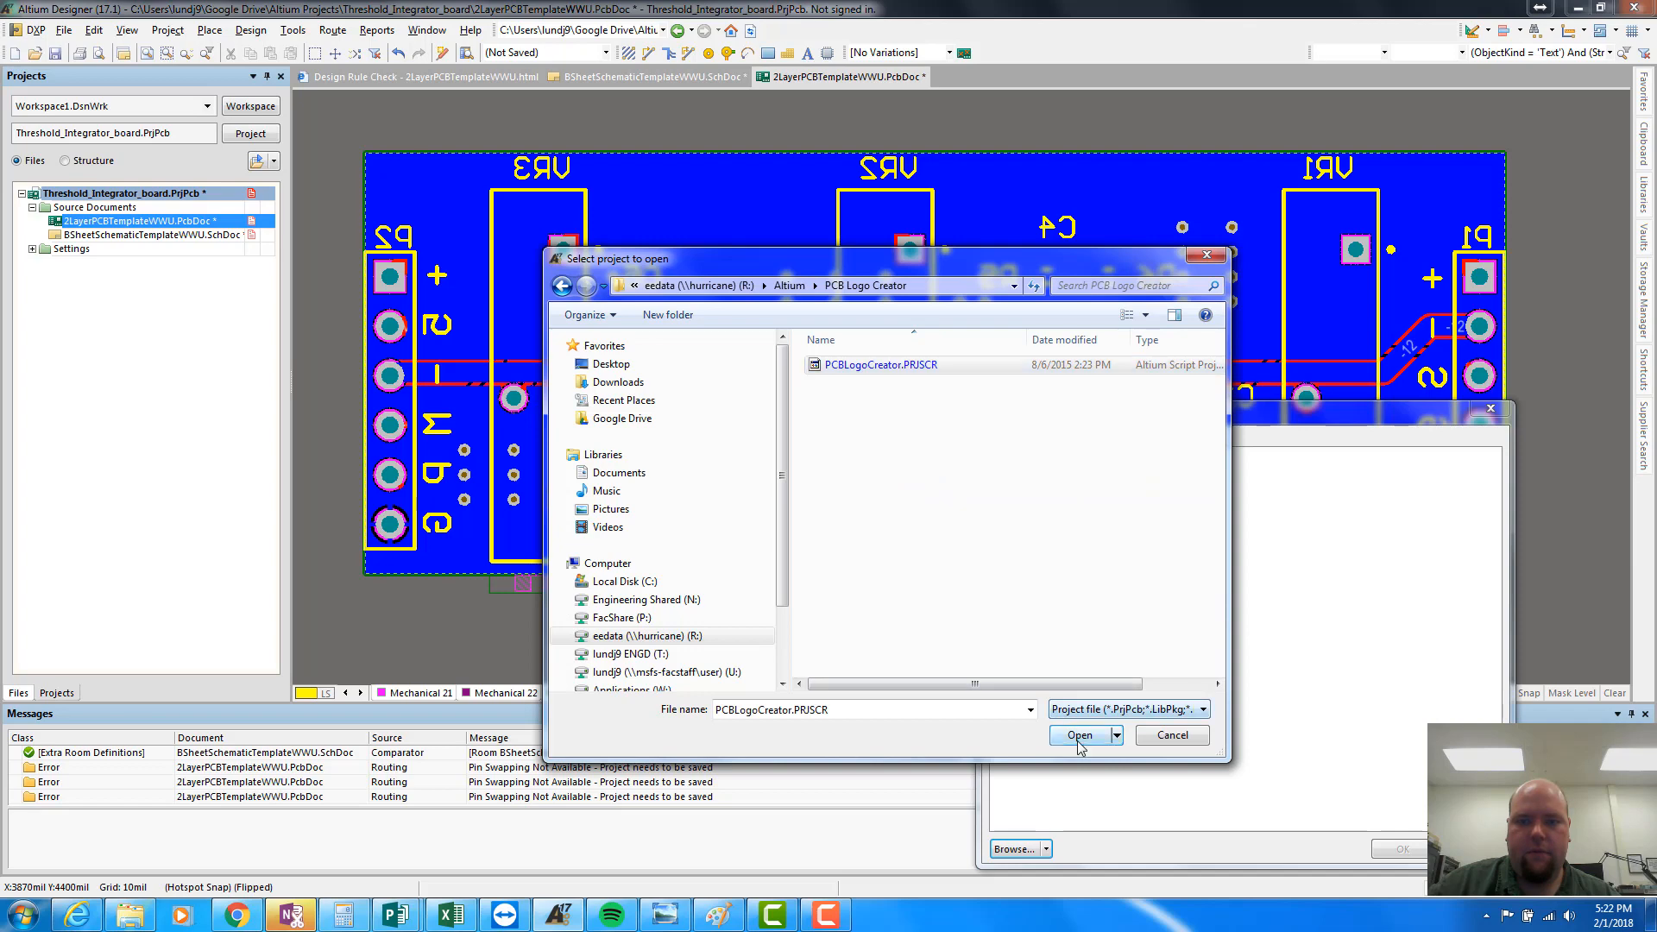
click(1080, 734)
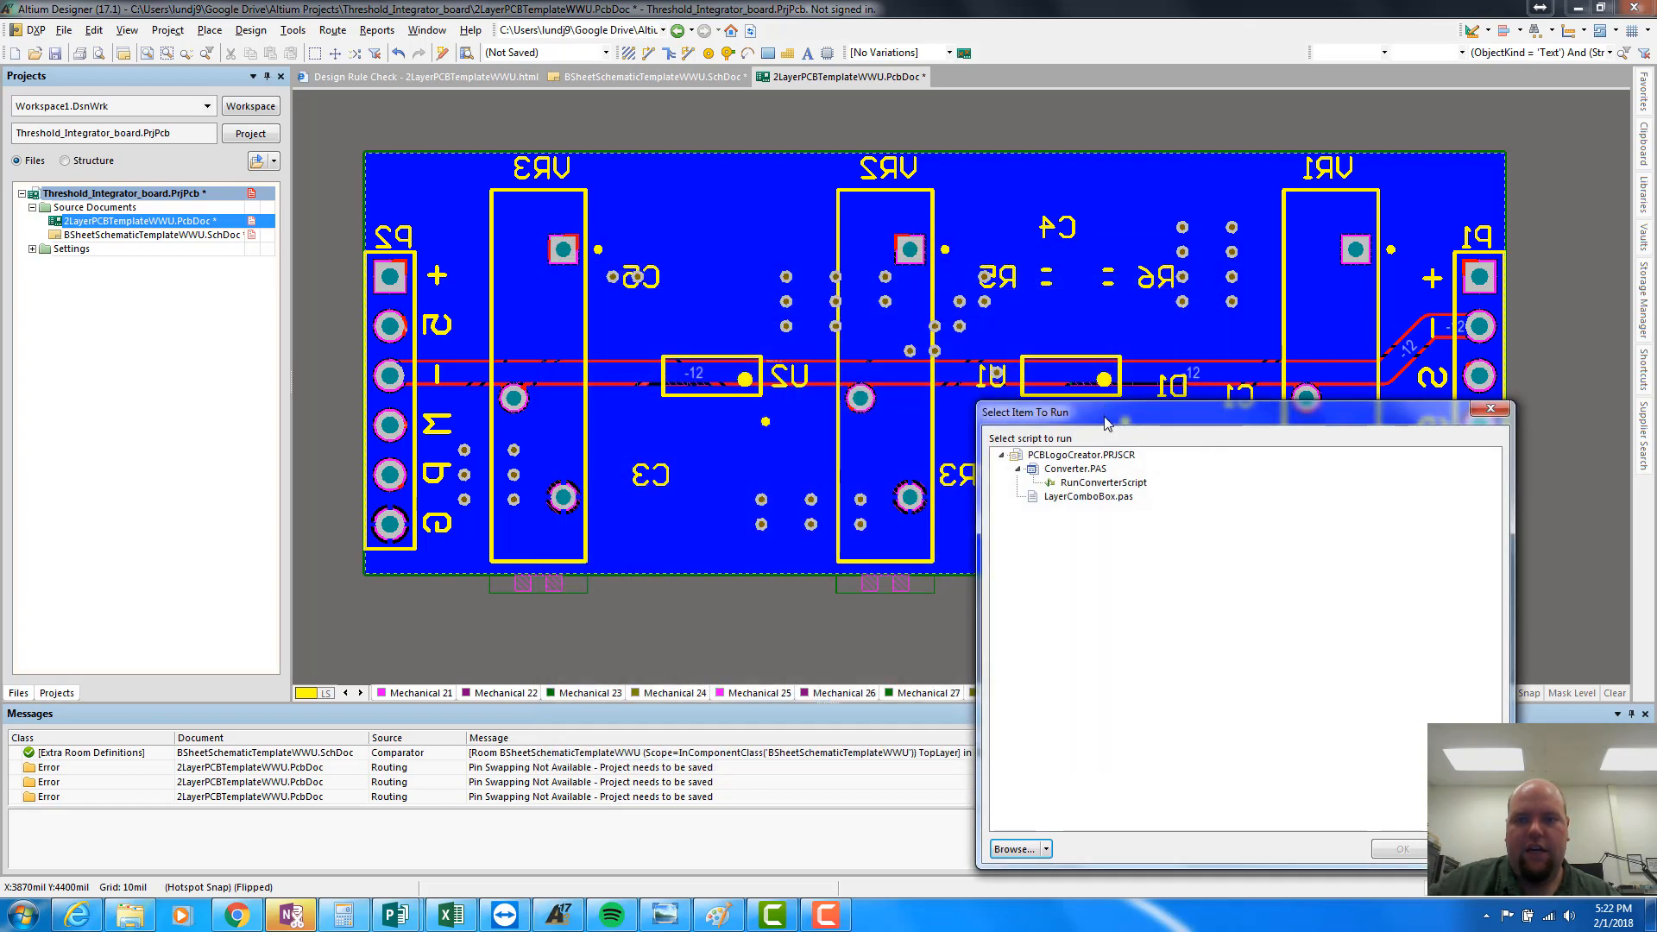
Step: Run RunConverterScript from Converter.PAS in the PCBLogoCreator script project
drag(1107, 423, 640, 147)
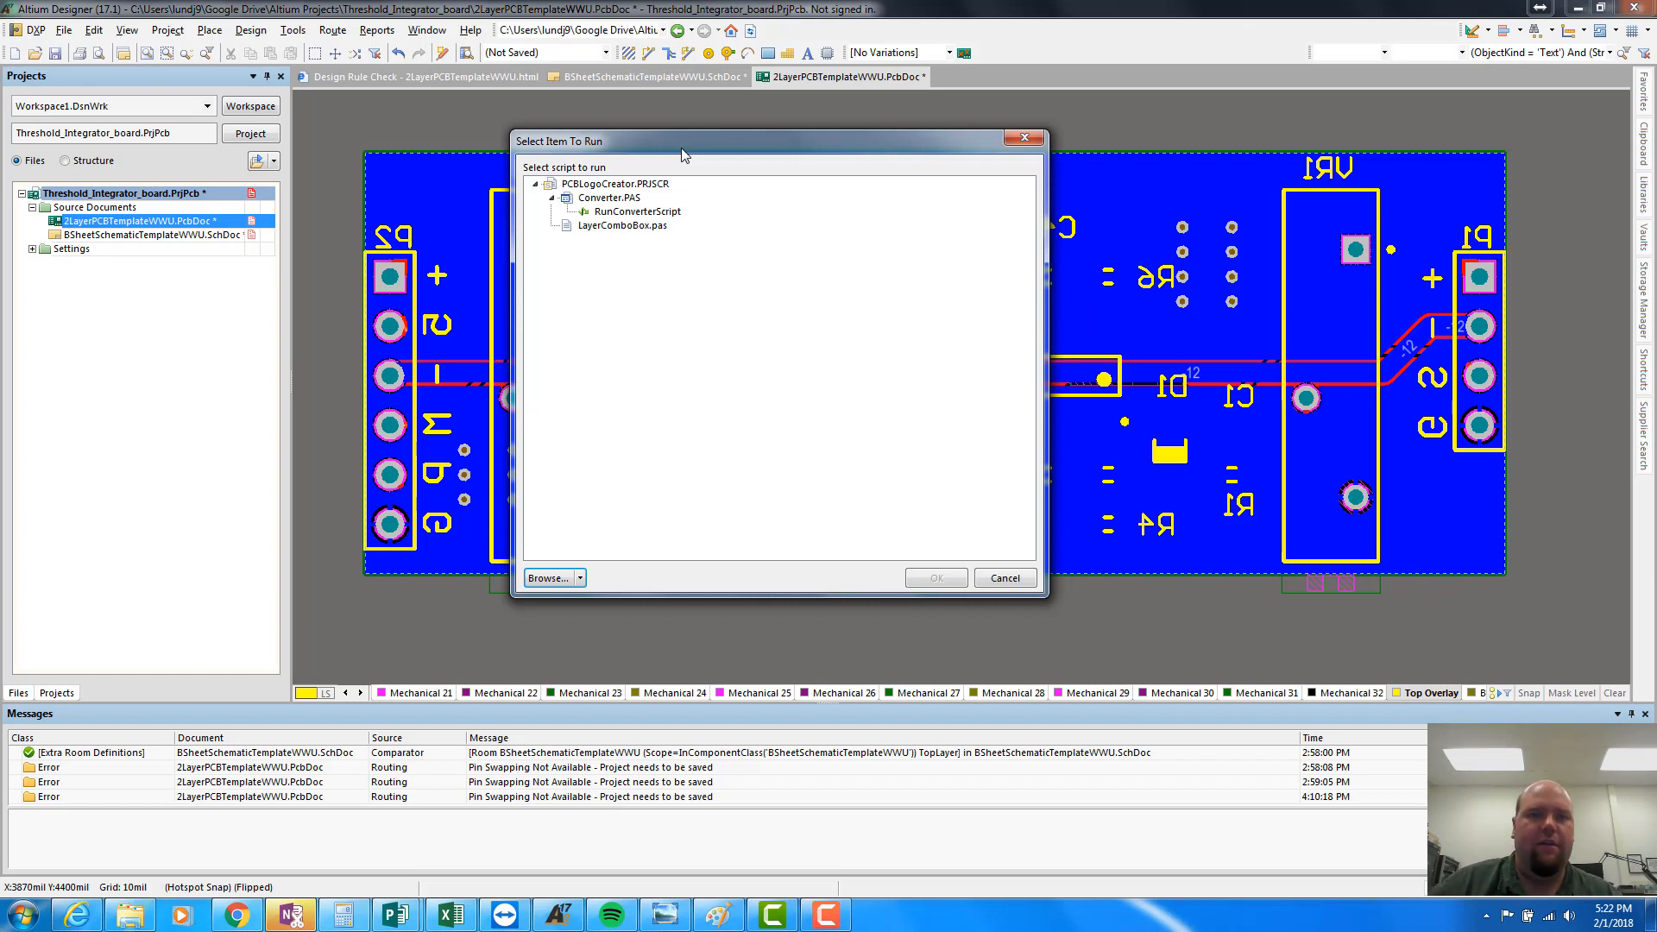
click(654, 214)
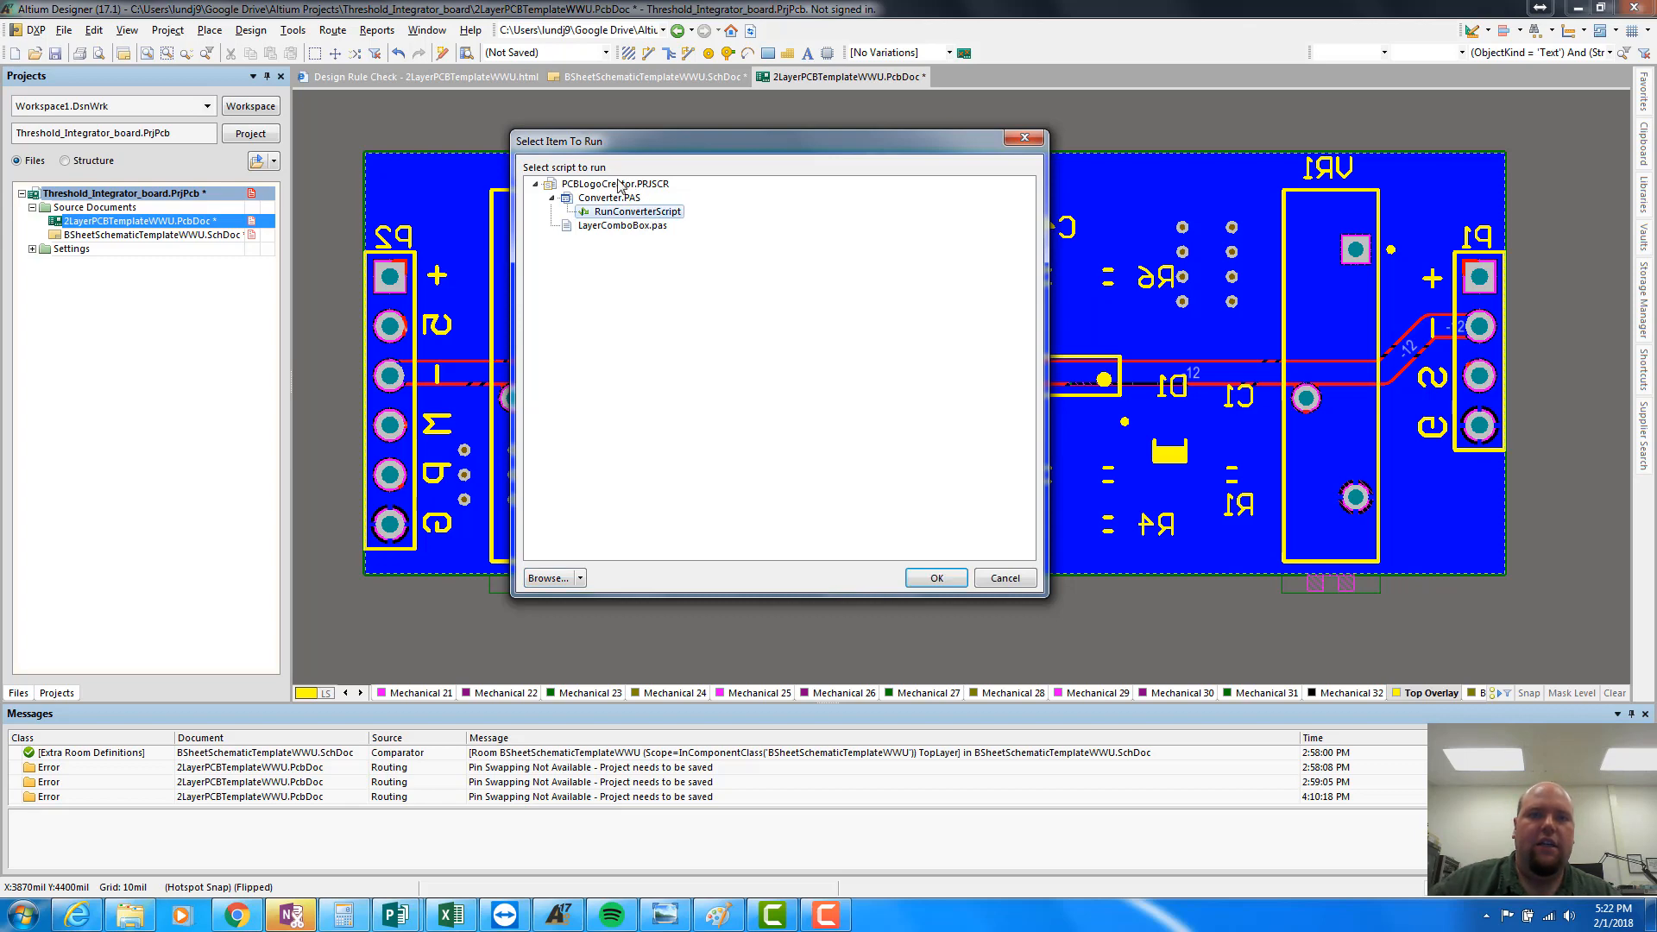
double_click(627, 213)
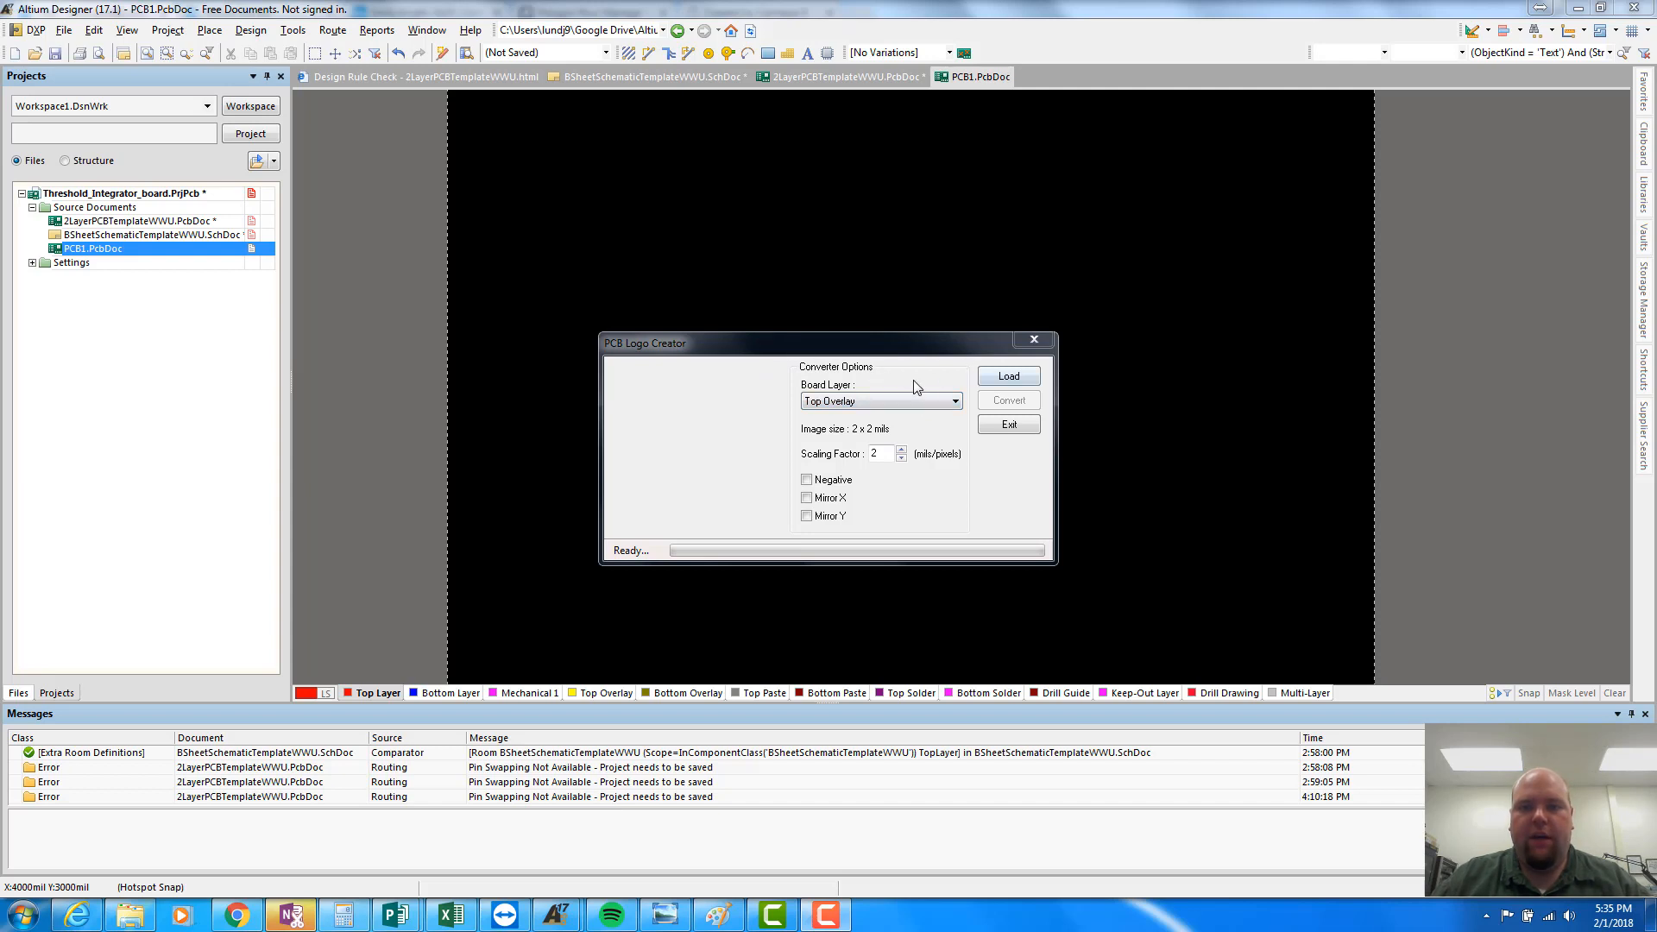
Step: Load the image "Western logo_no background.bmp" from the Pictures library into the PCB Logo Creator
click(1005, 377)
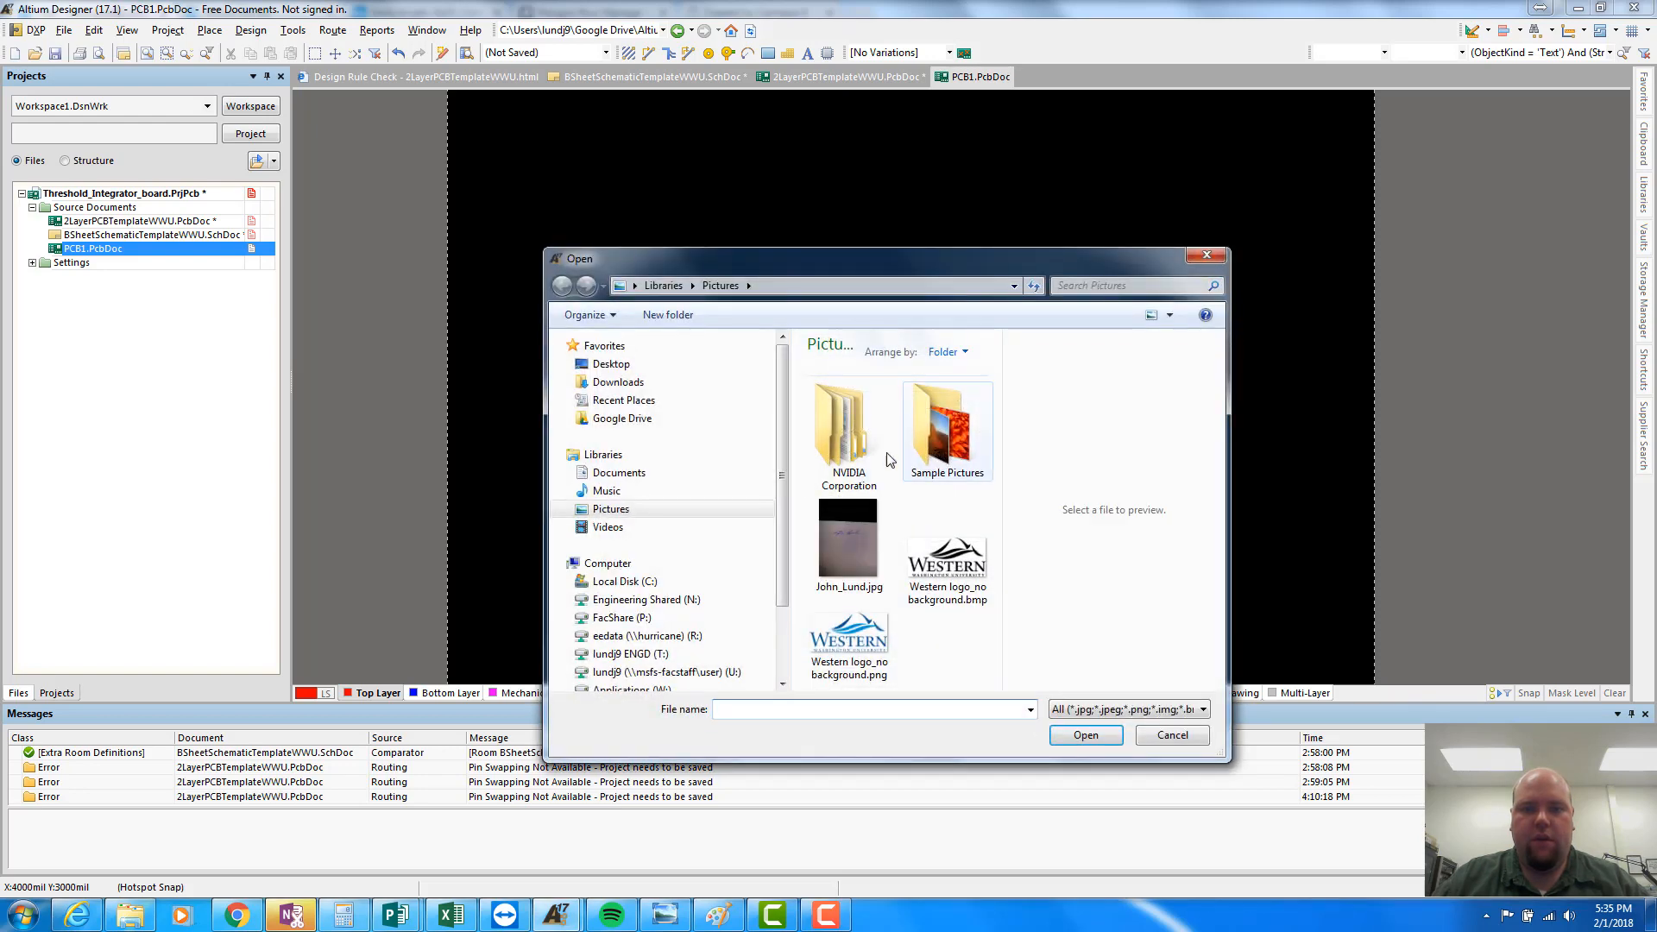
click(937, 569)
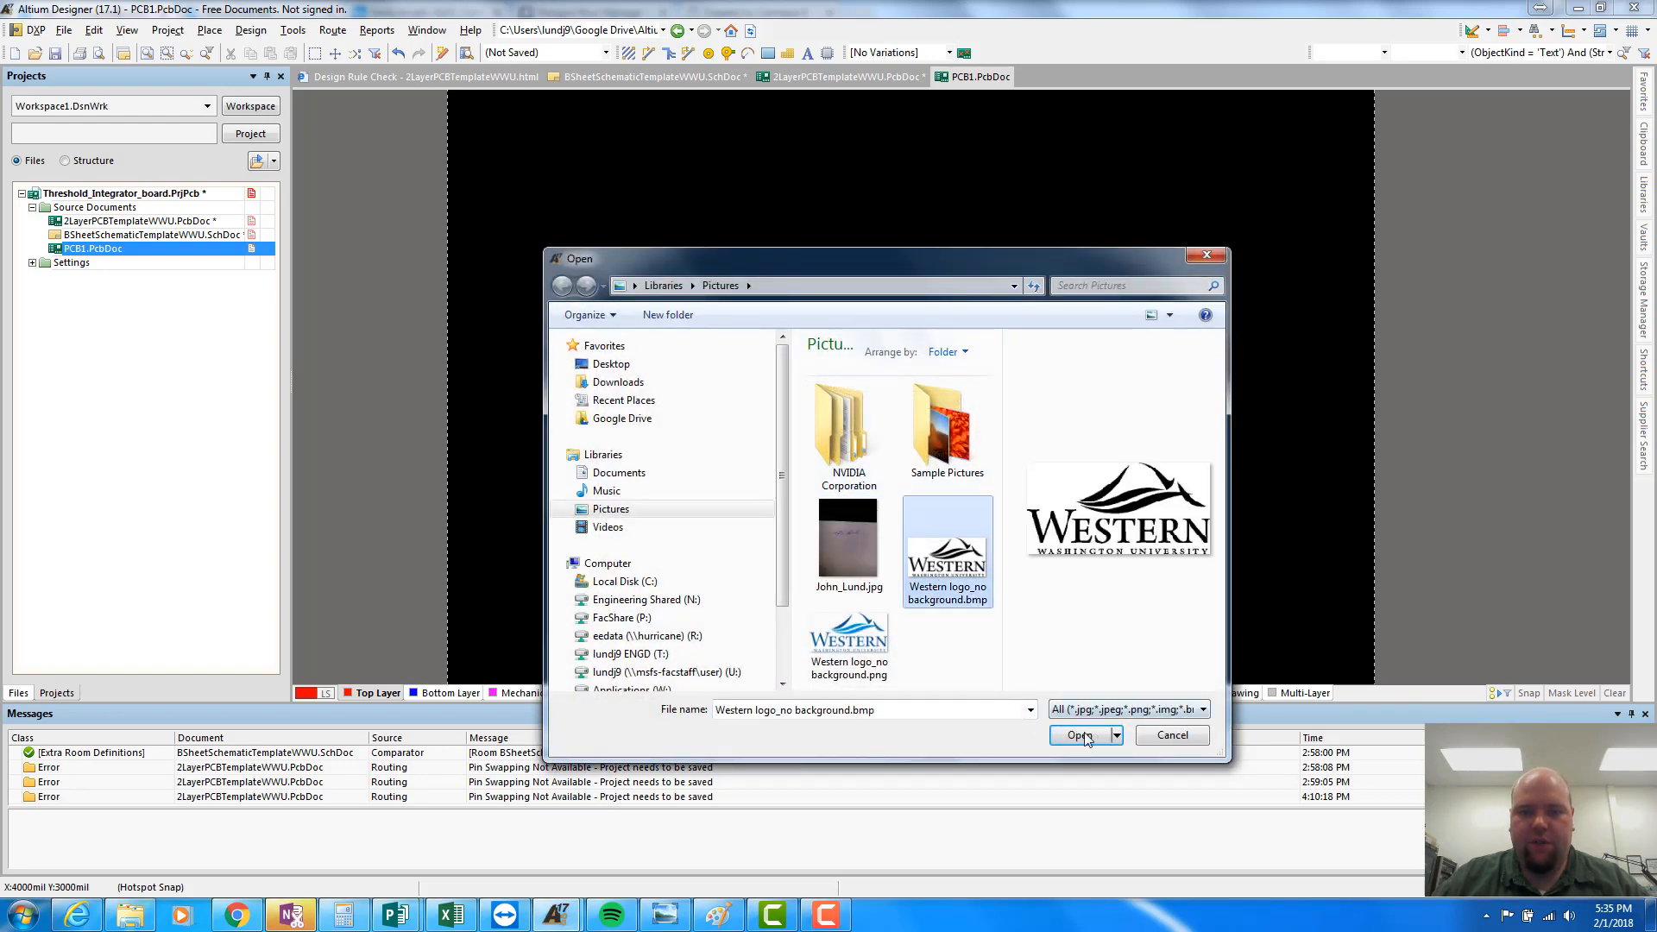
click(1080, 734)
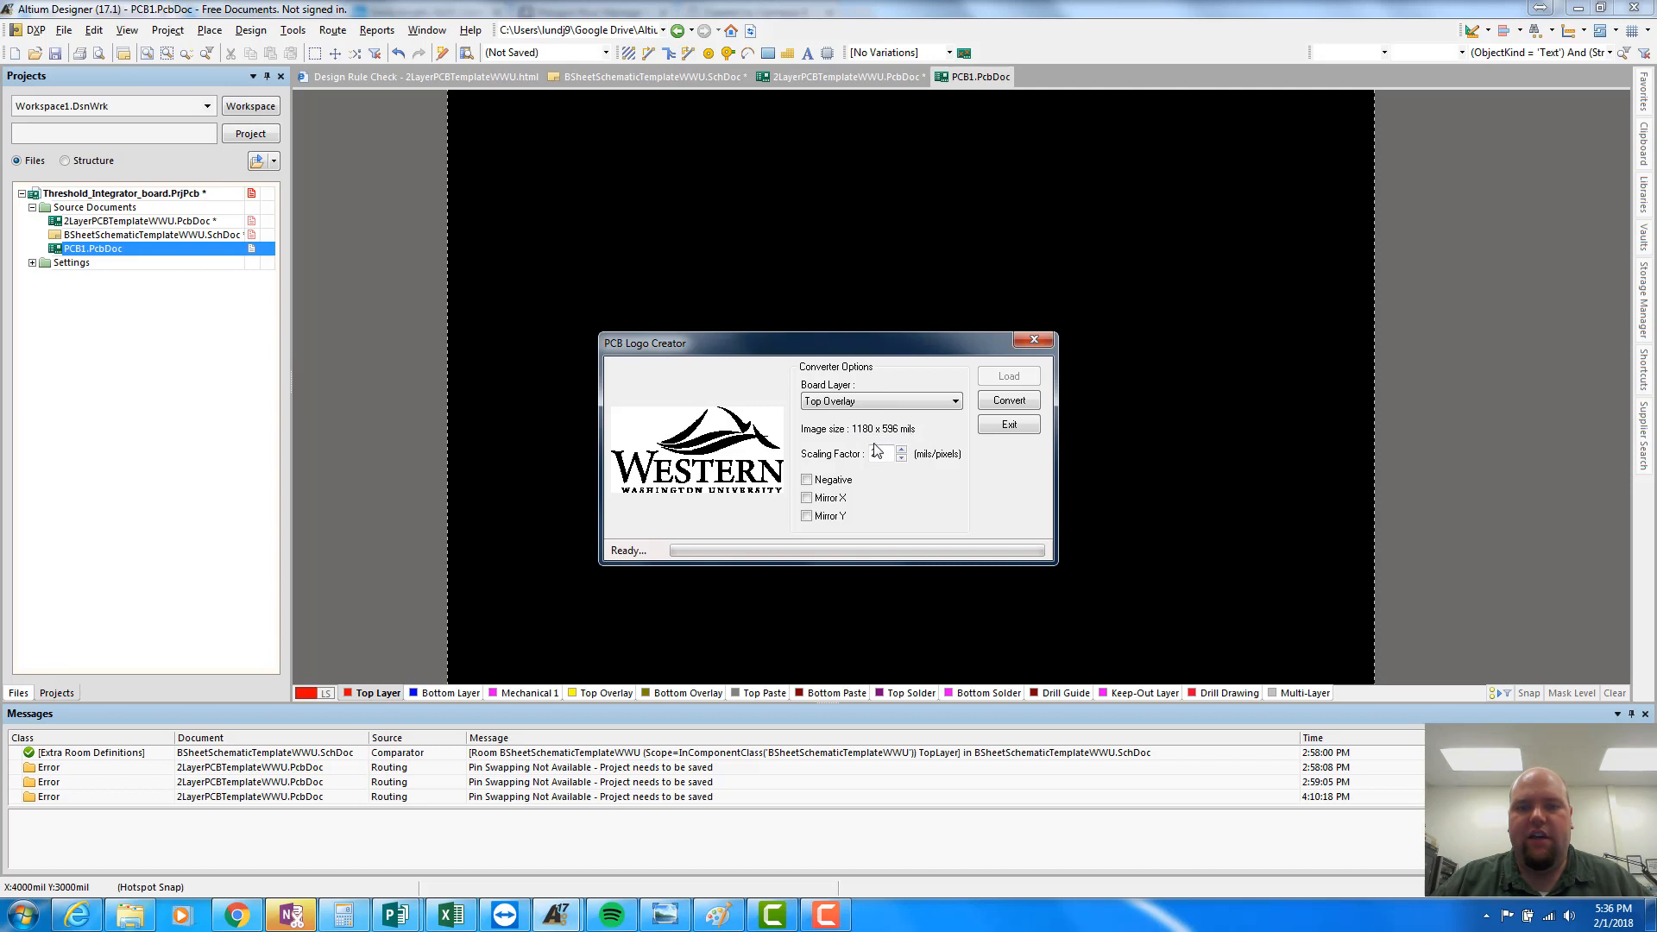
click(901, 458)
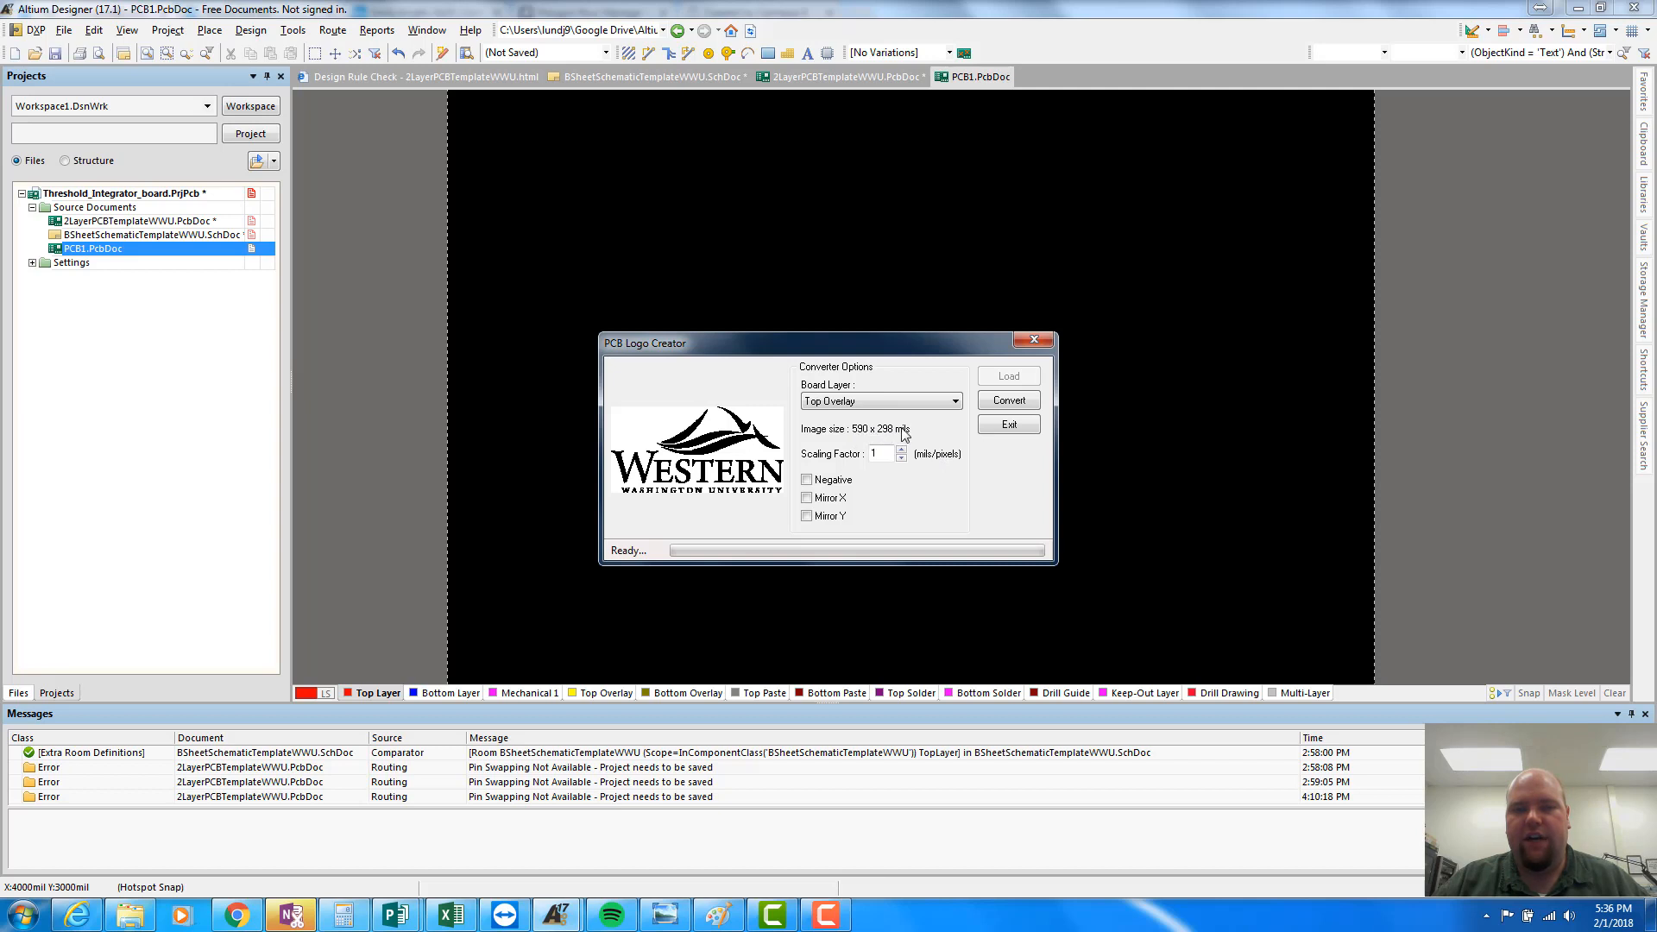
click(901, 450)
click(903, 400)
click(903, 400)
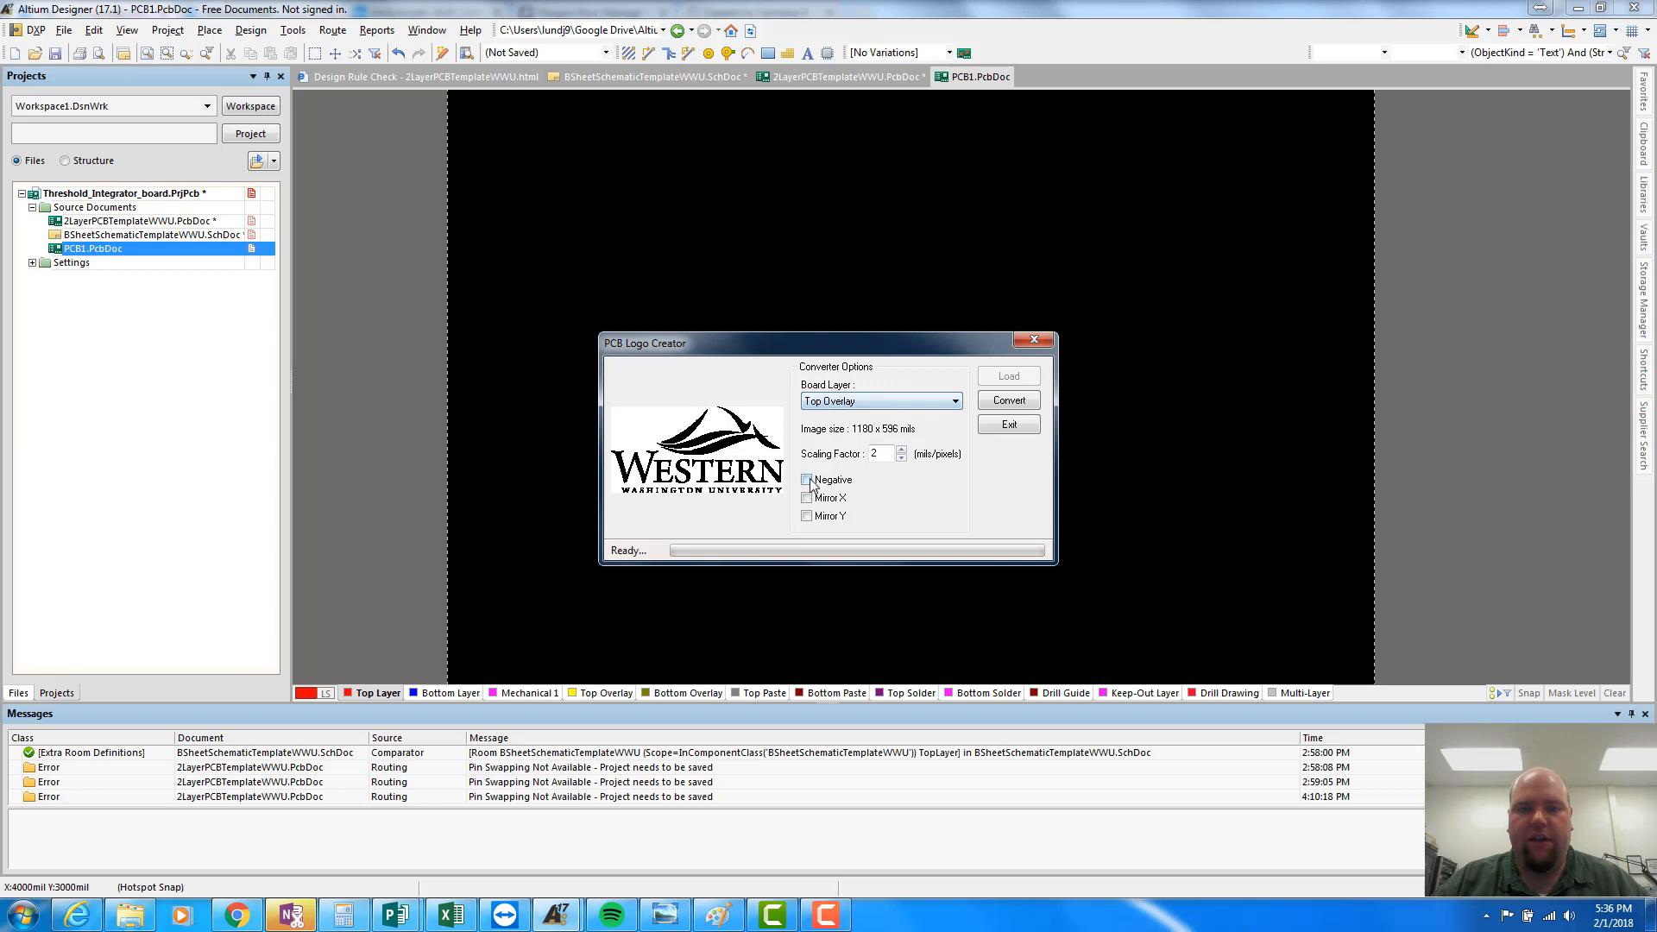
Step: Convert the loaded logo onto the Top Overlay layer at scaling factor 2, and close the PCB Logo Creator
click(1010, 402)
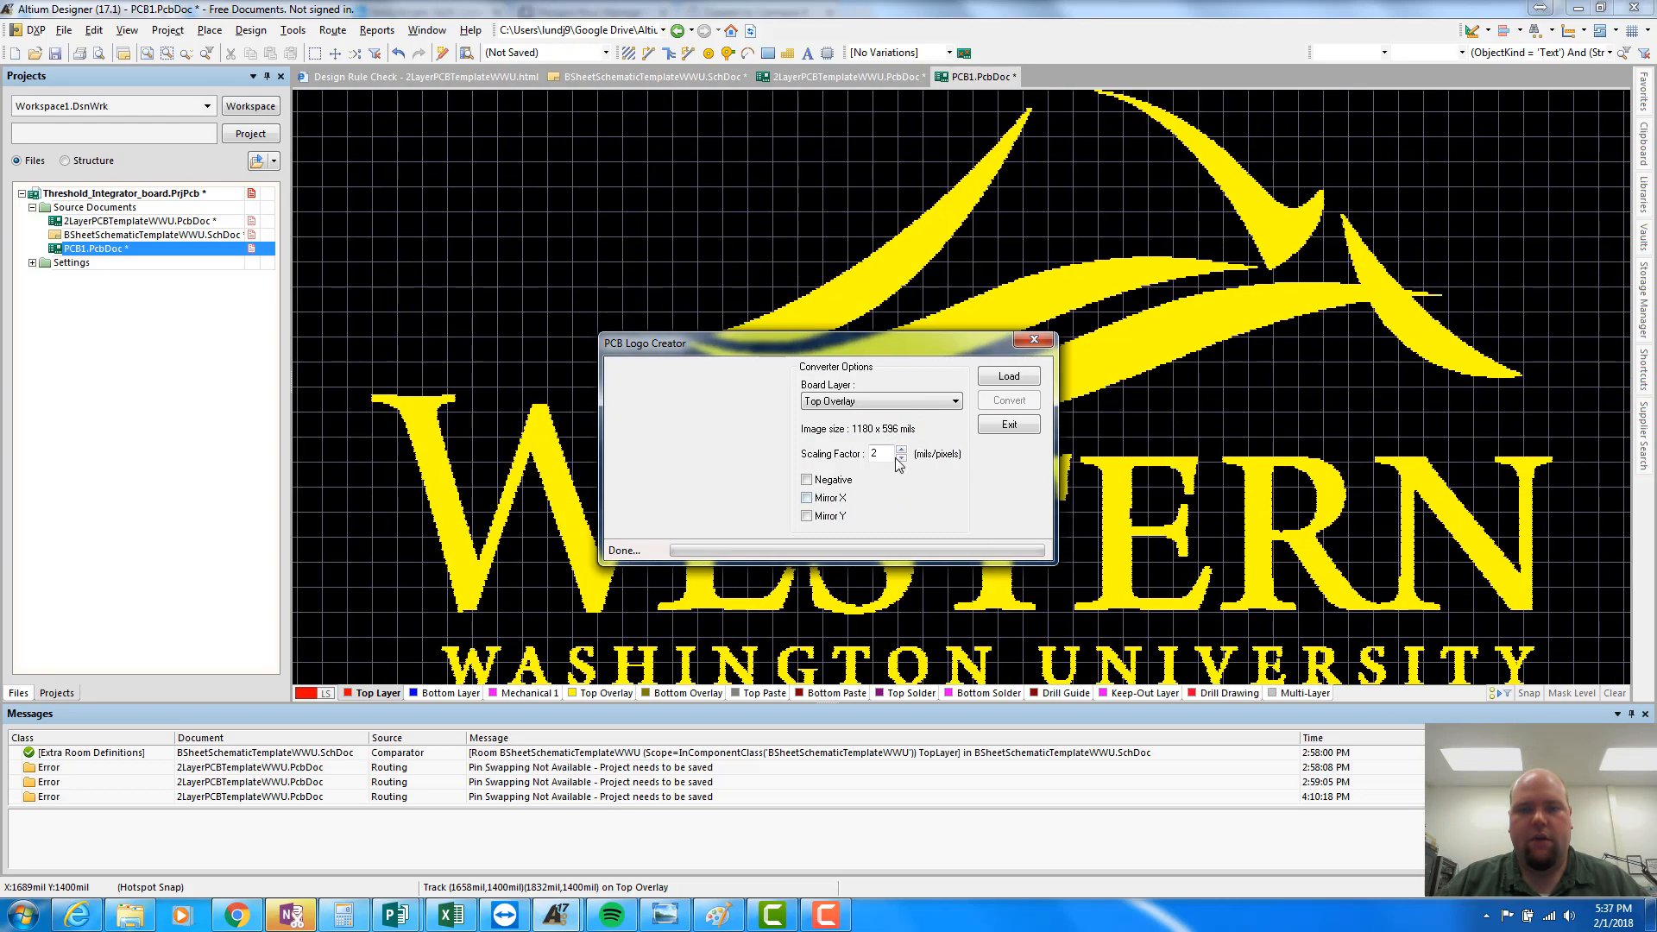
click(1035, 340)
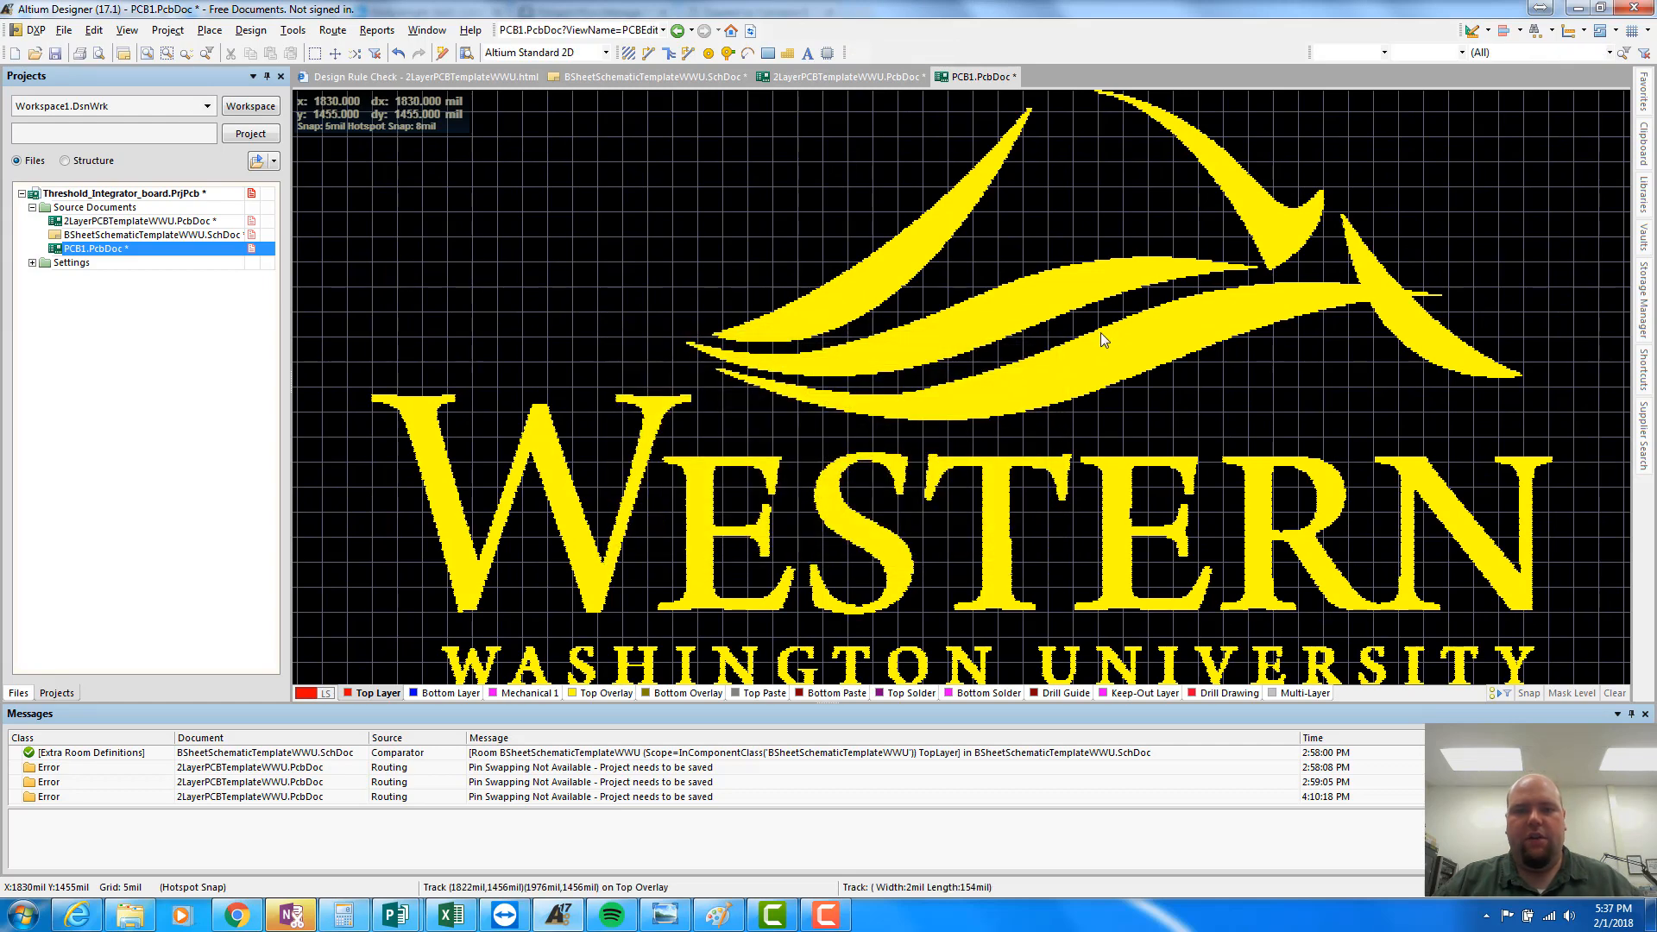
Step: Examine the converted logo in PCB1.PcbDoc, checking the track edges of the lettering up close and the whole logo
ctrl+scroll(1099, 356, down, 1)
ctrl+scroll(1099, 355, up, 1)
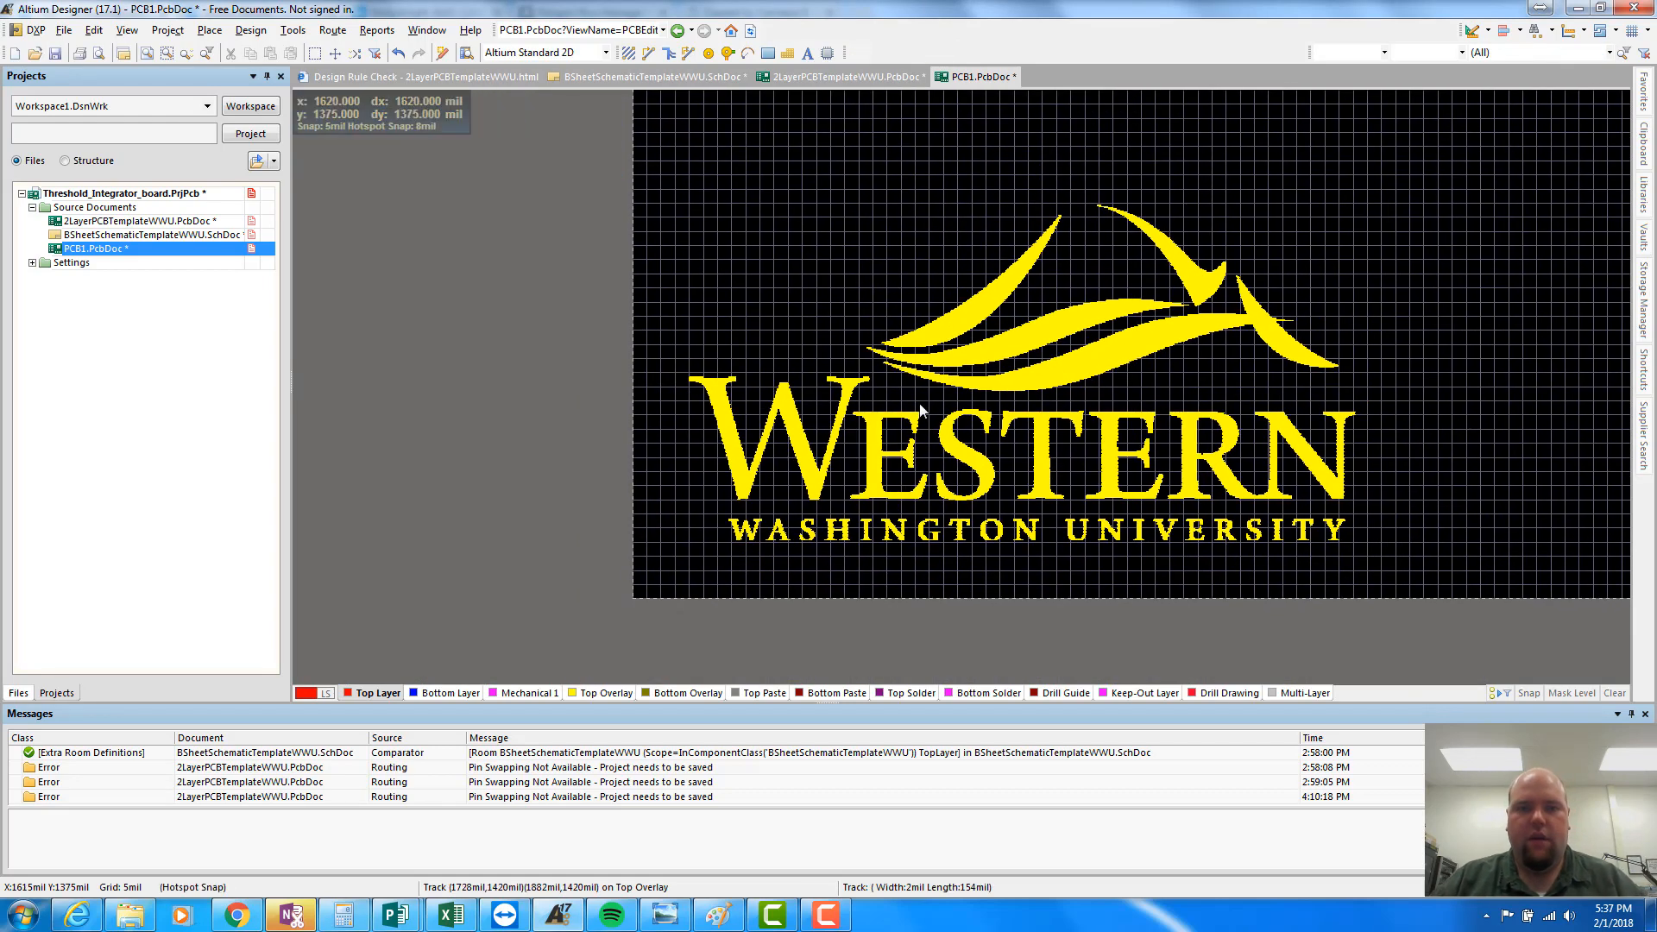
ctrl+scroll(815, 463, up, 3)
ctrl+scroll(768, 462, down, 1)
ctrl+scroll(629, 473, up, 3)
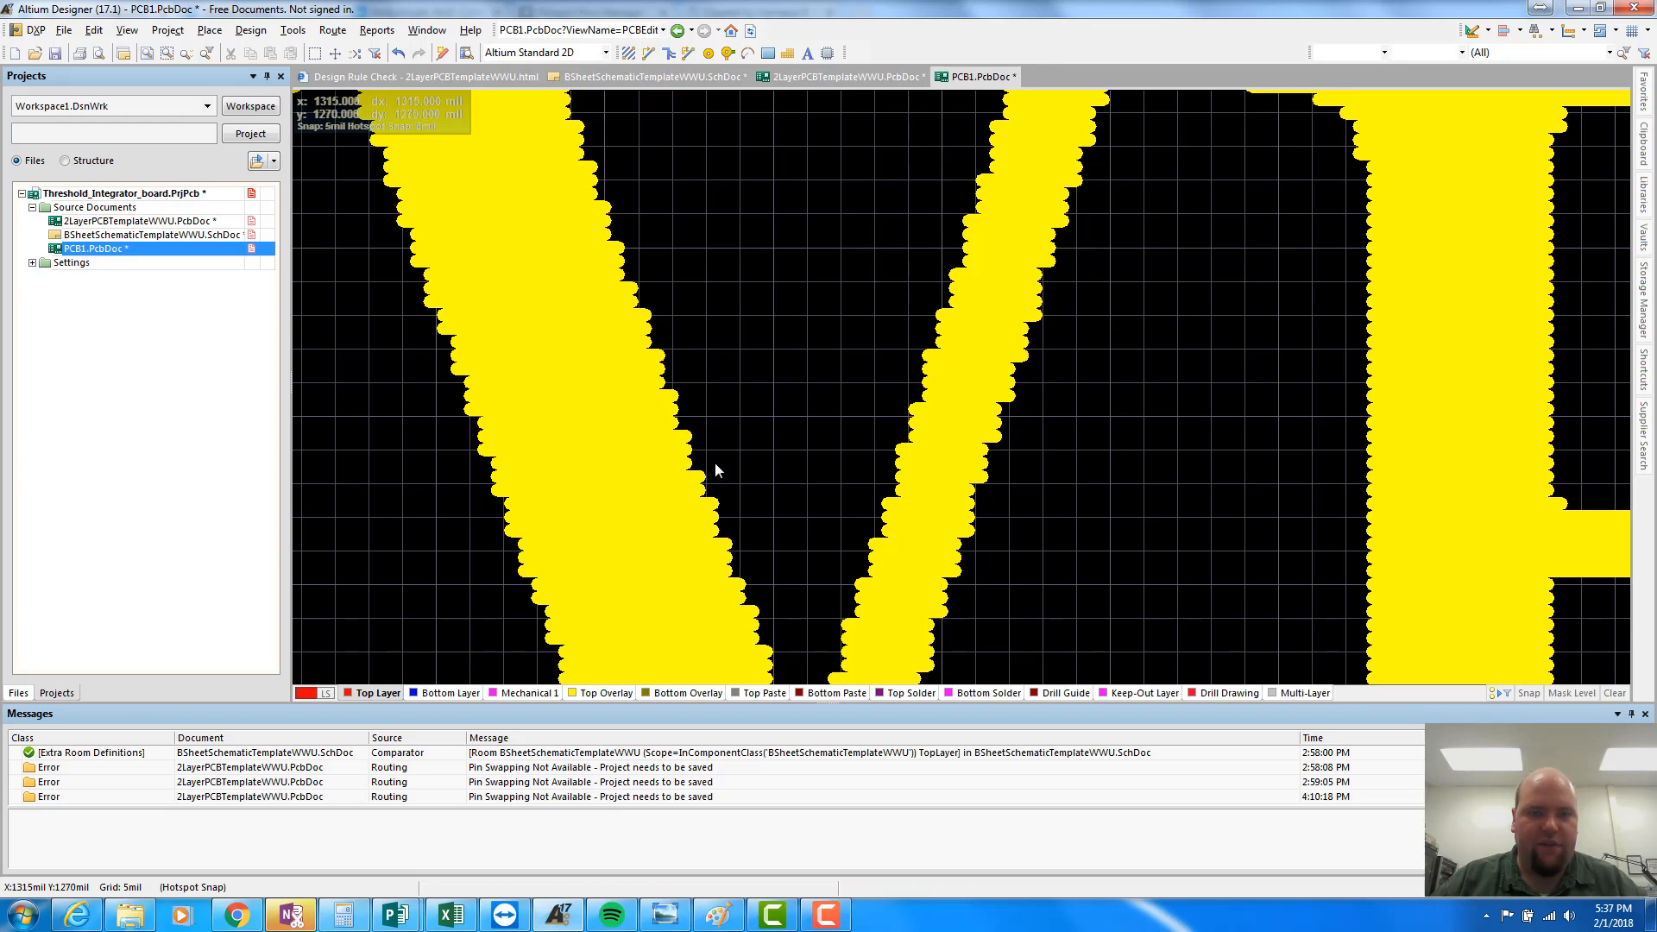
ctrl+scroll(808, 397, down, 3)
ctrl+scroll(808, 397, down, 2)
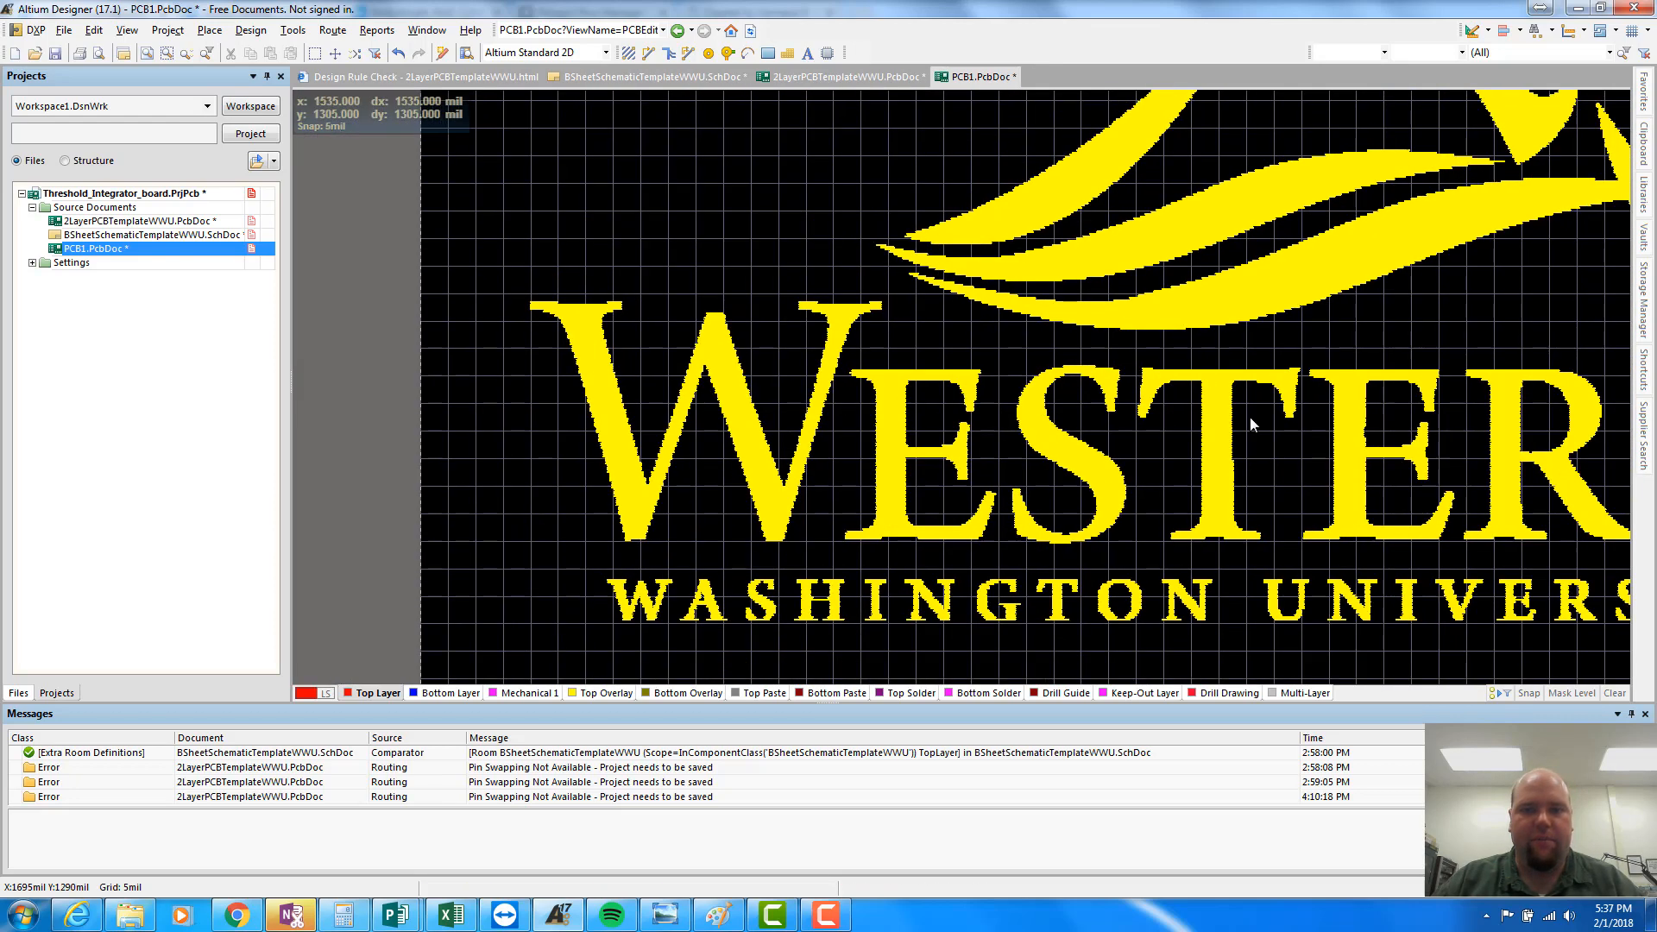
ctrl+scroll(1249, 417, down, 2)
right_drag(1176, 650, 920, 678)
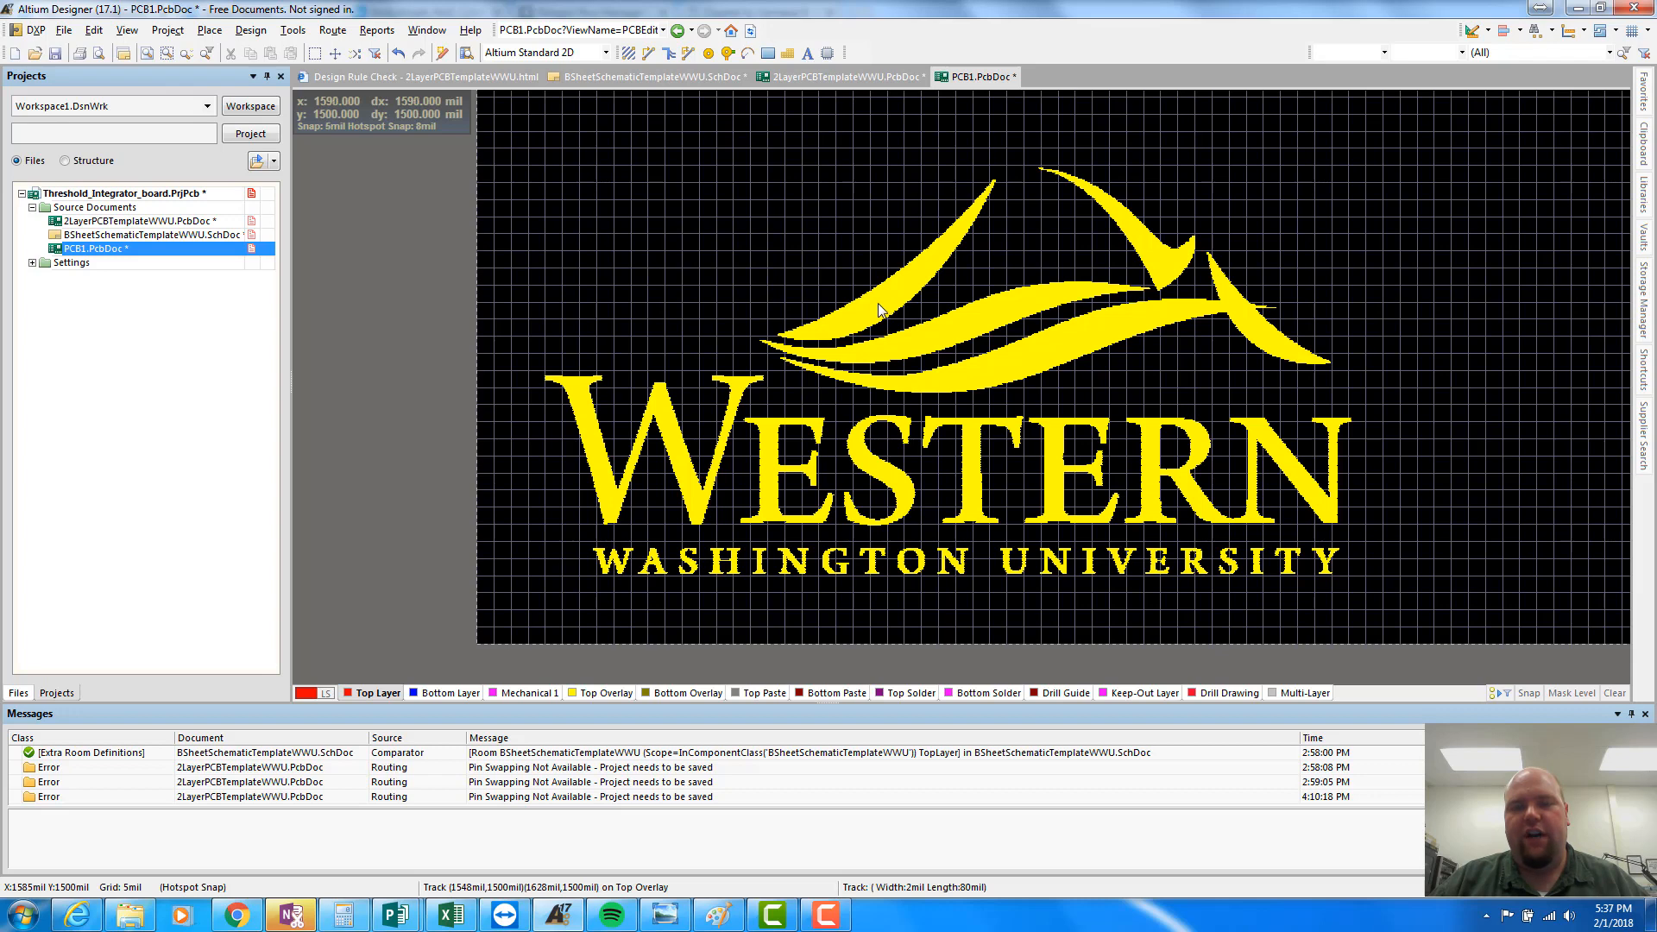
drag(880, 303, 1293, 211)
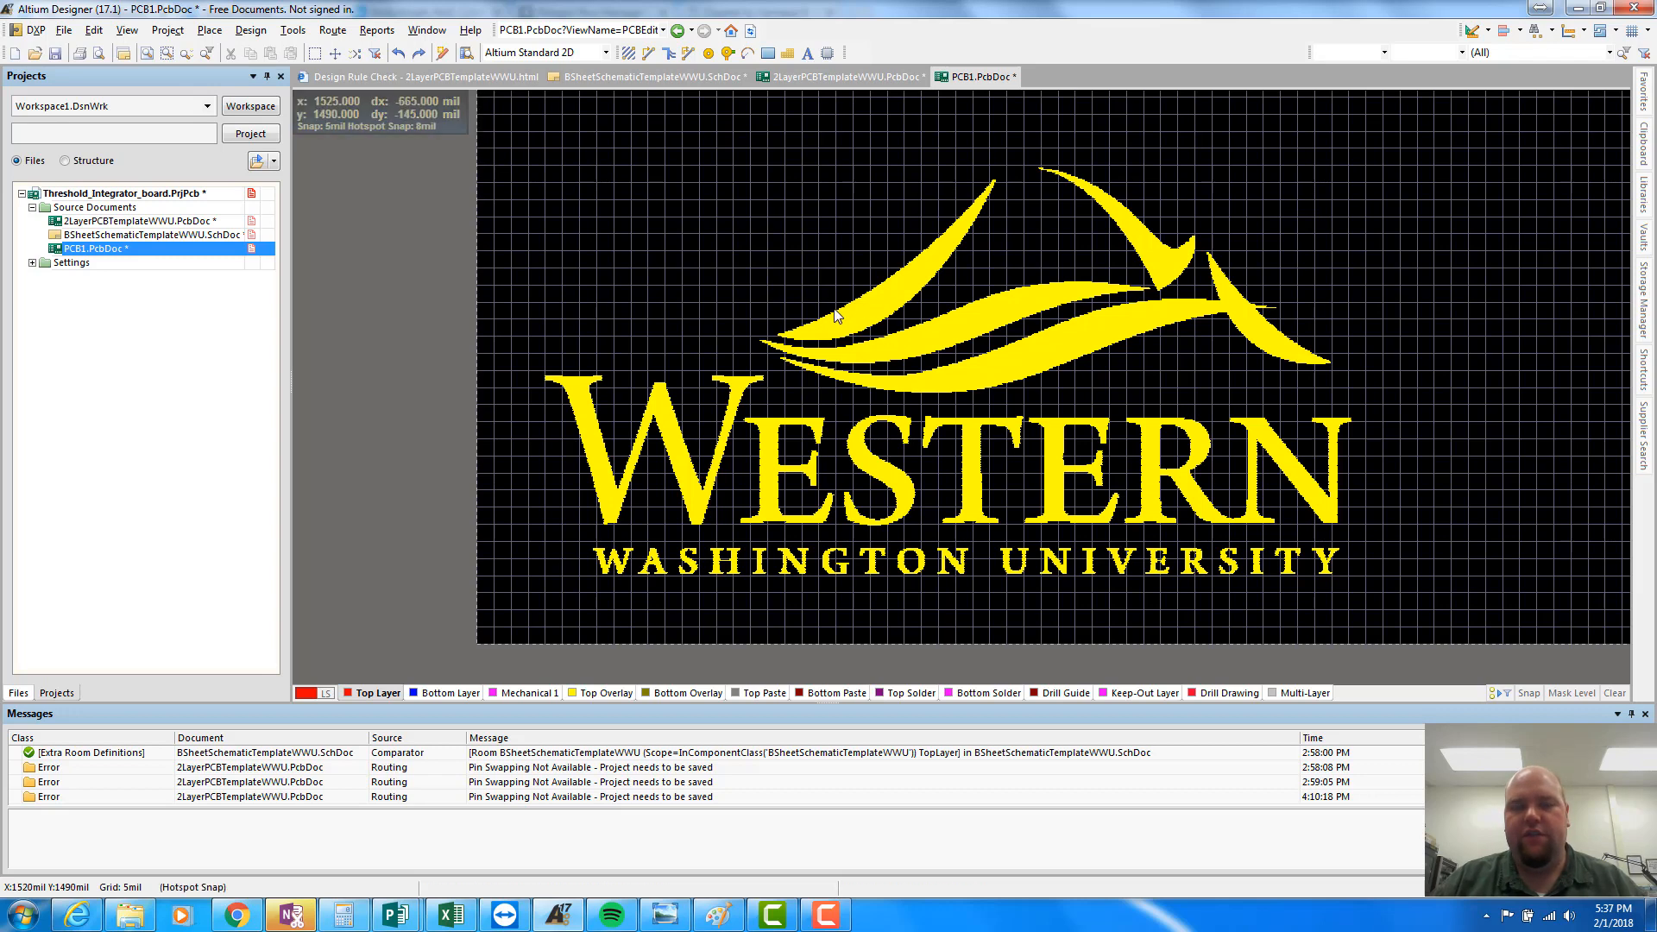
Step: Create a union from all the logo's tracks in PCB1.PcbDoc and shift the logo slightly as a single object
drag(492, 126, 1513, 652)
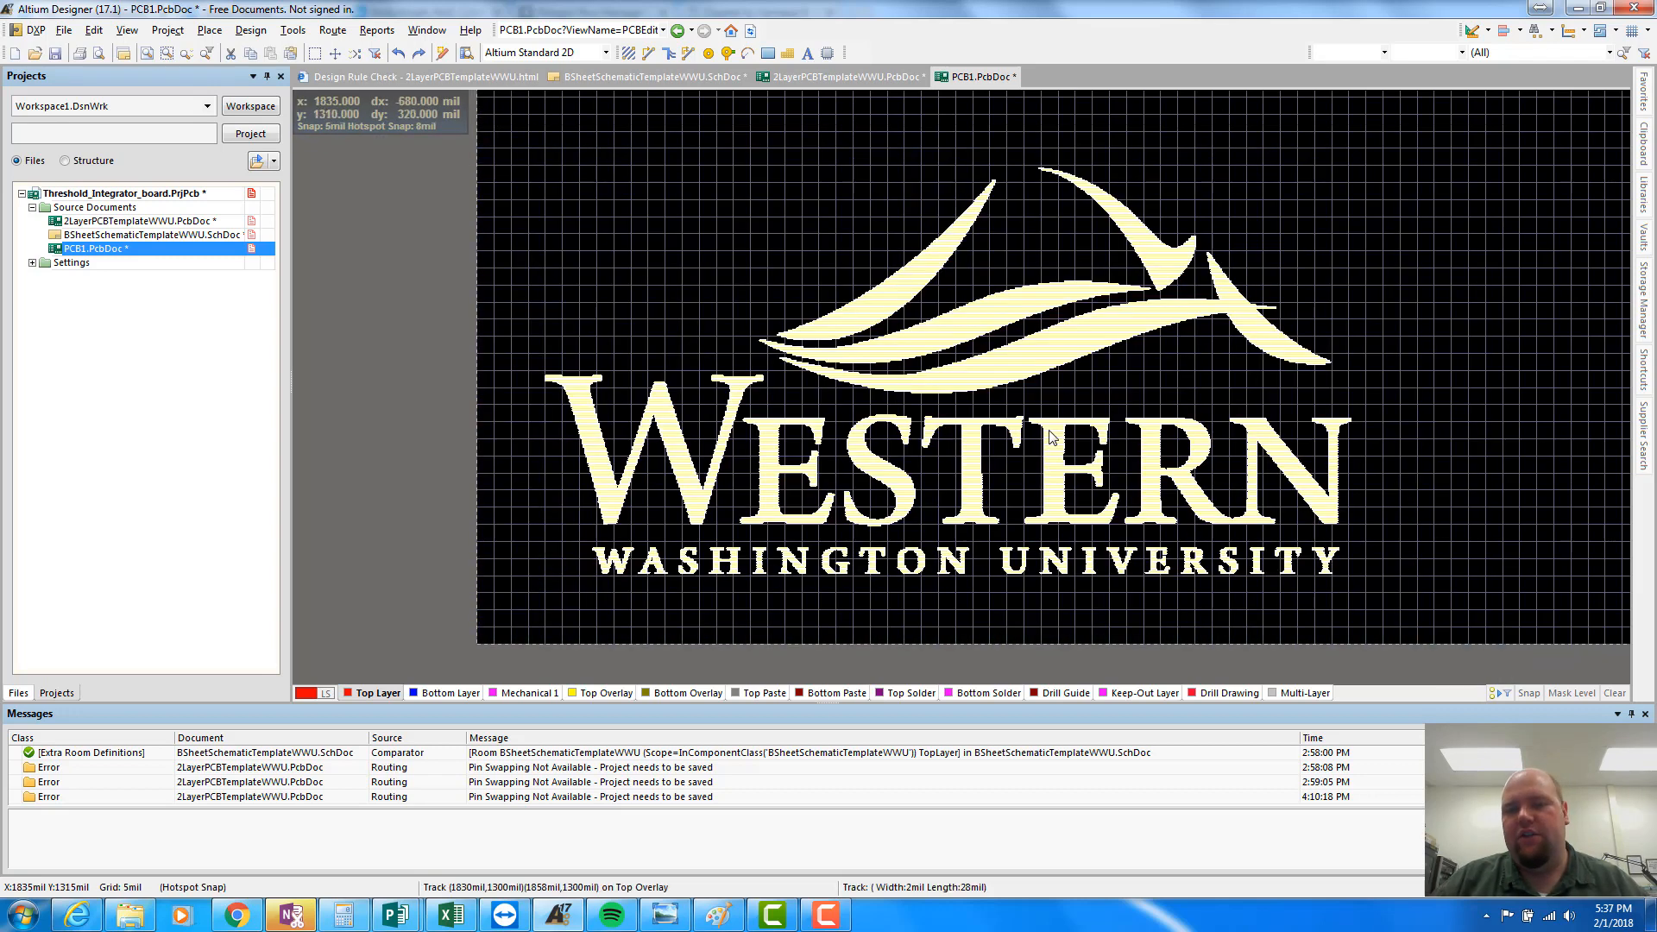
right_click(1015, 357)
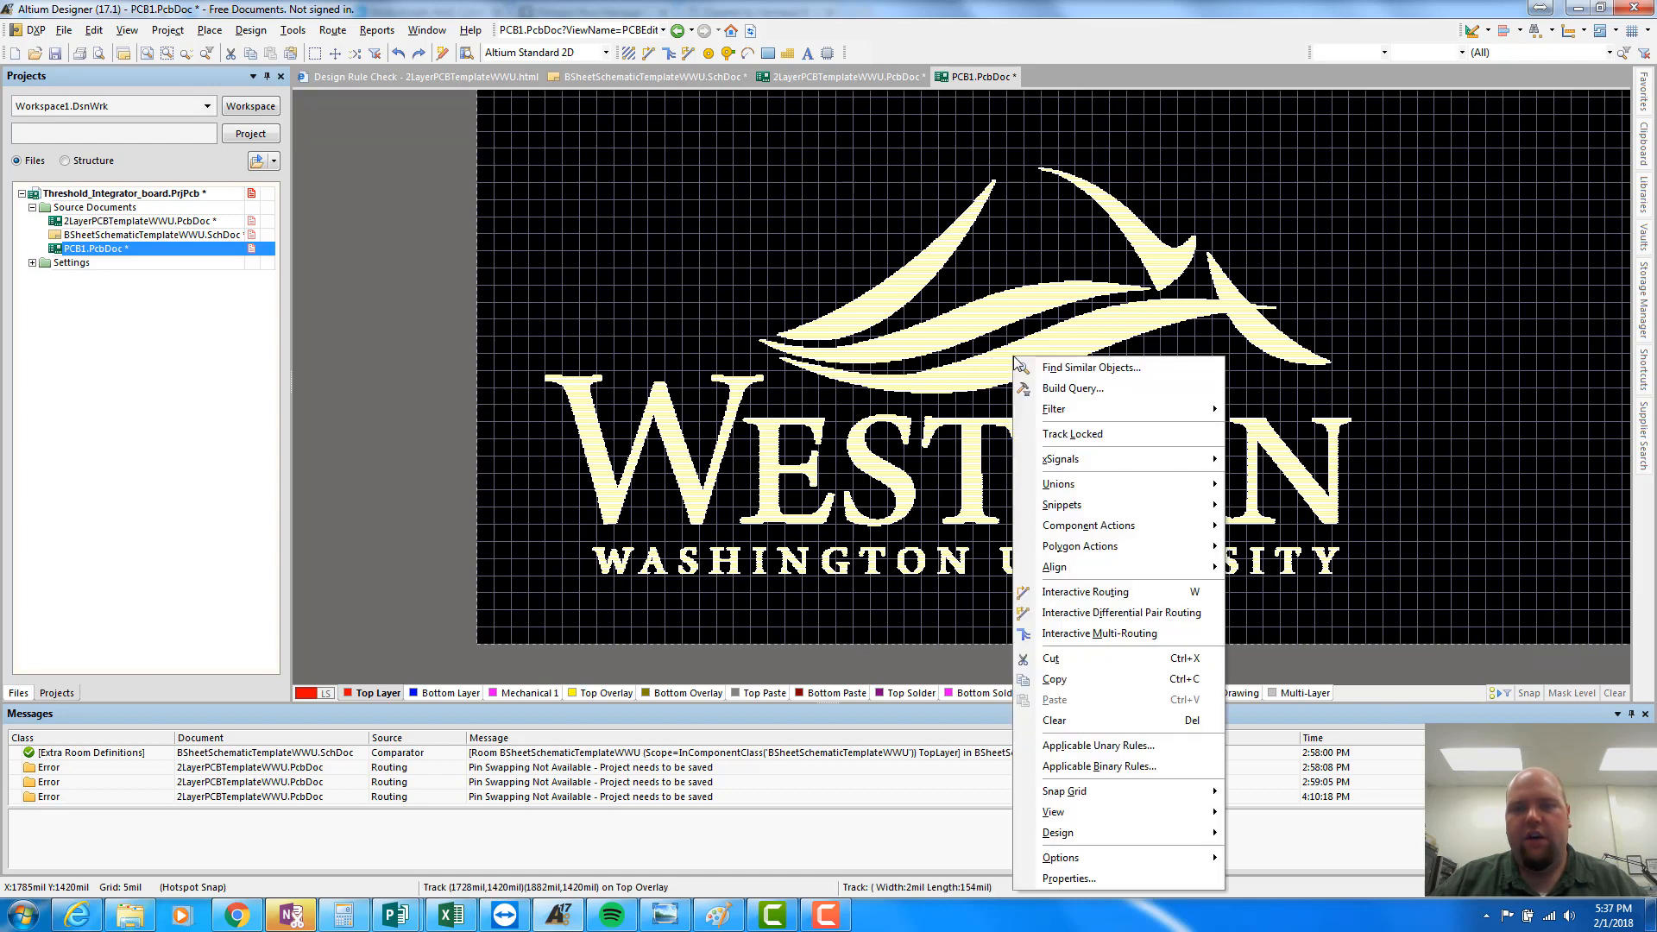
mouse_move(1094, 495)
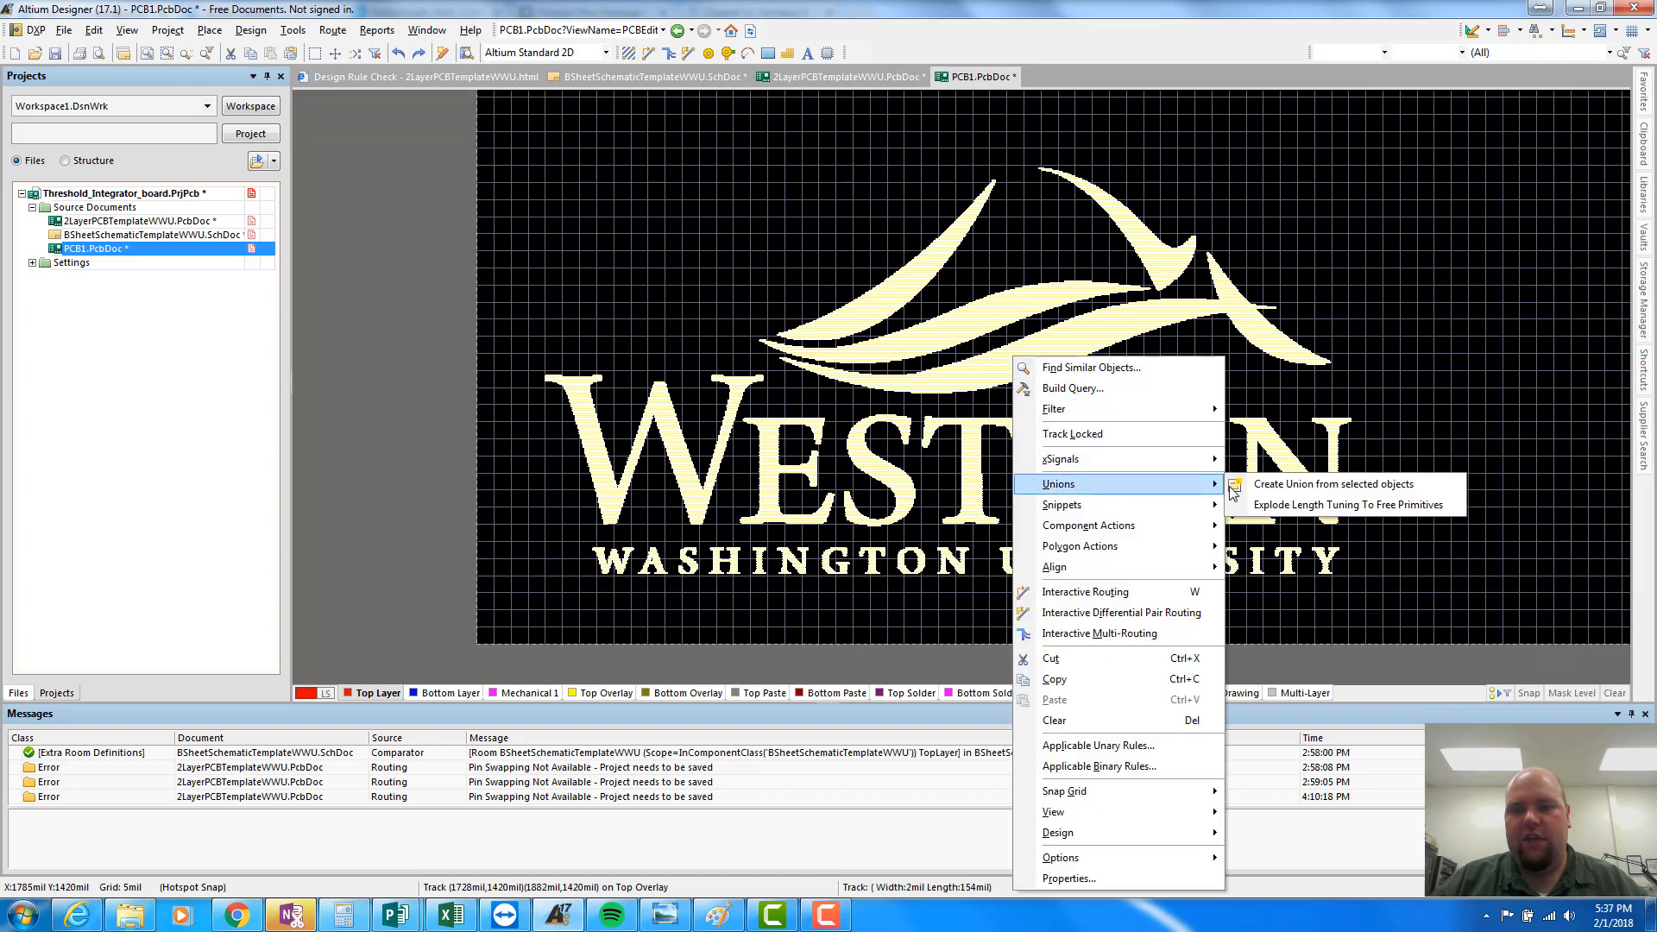
click(1298, 484)
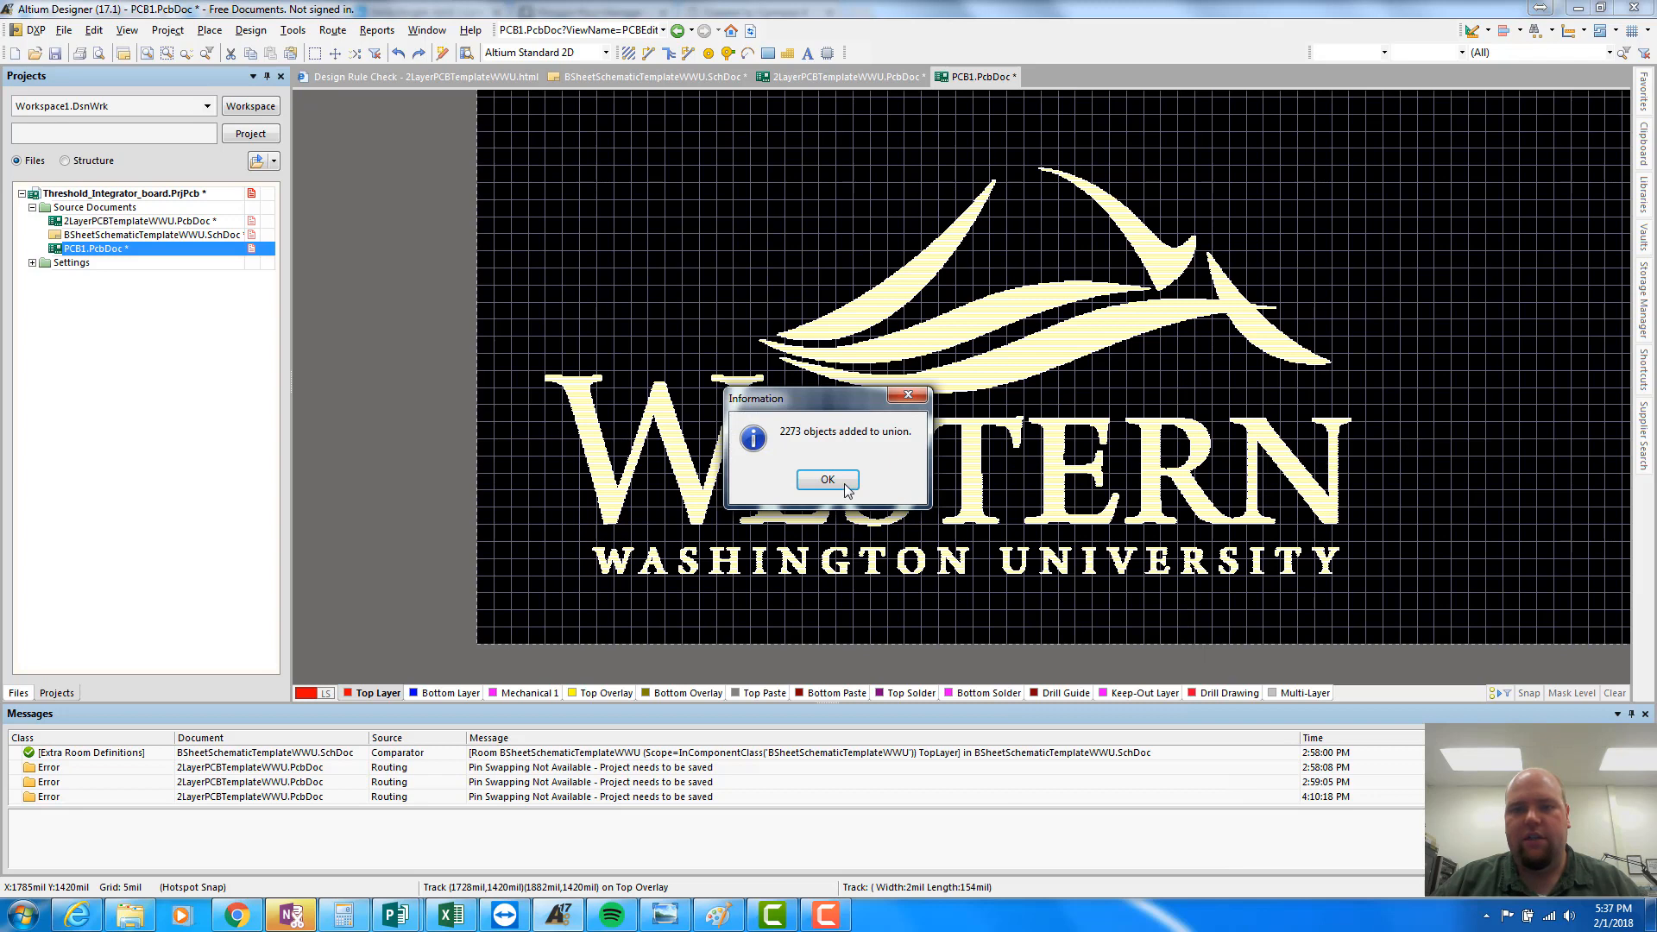
click(827, 479)
click(805, 326)
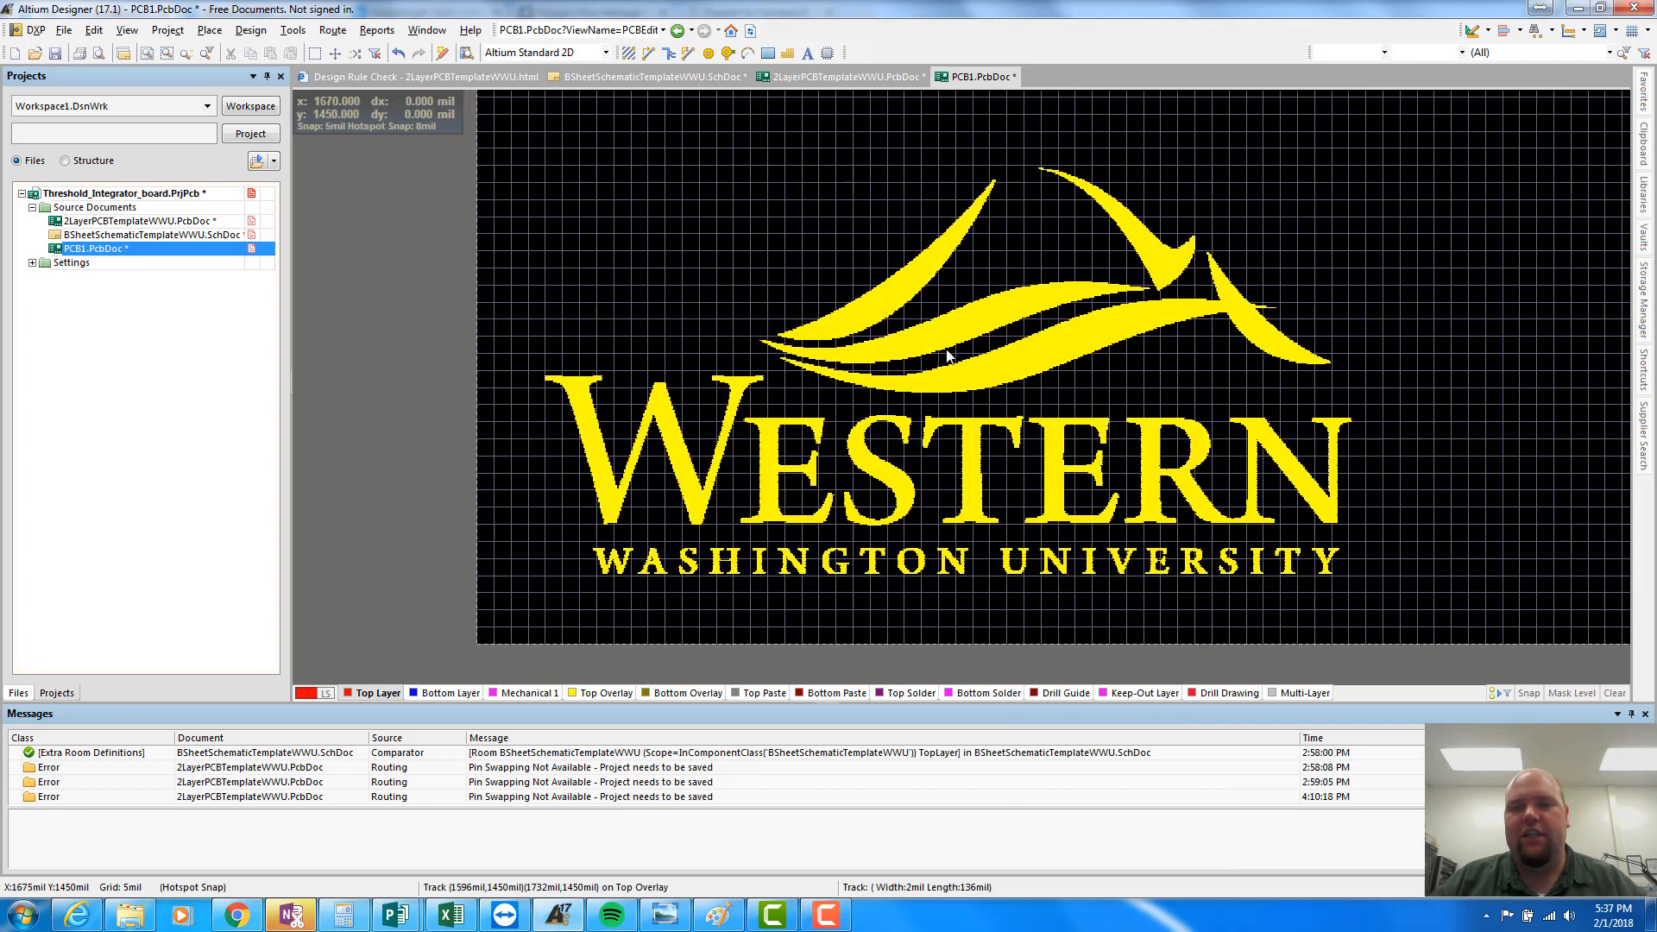
mouse_move(939, 343)
mouse_down()
mouse_move(1101, 324)
mouse_move(987, 343)
mouse_move(835, 409)
mouse_move(1036, 353)
mouse_move(931, 344)
mouse_up()
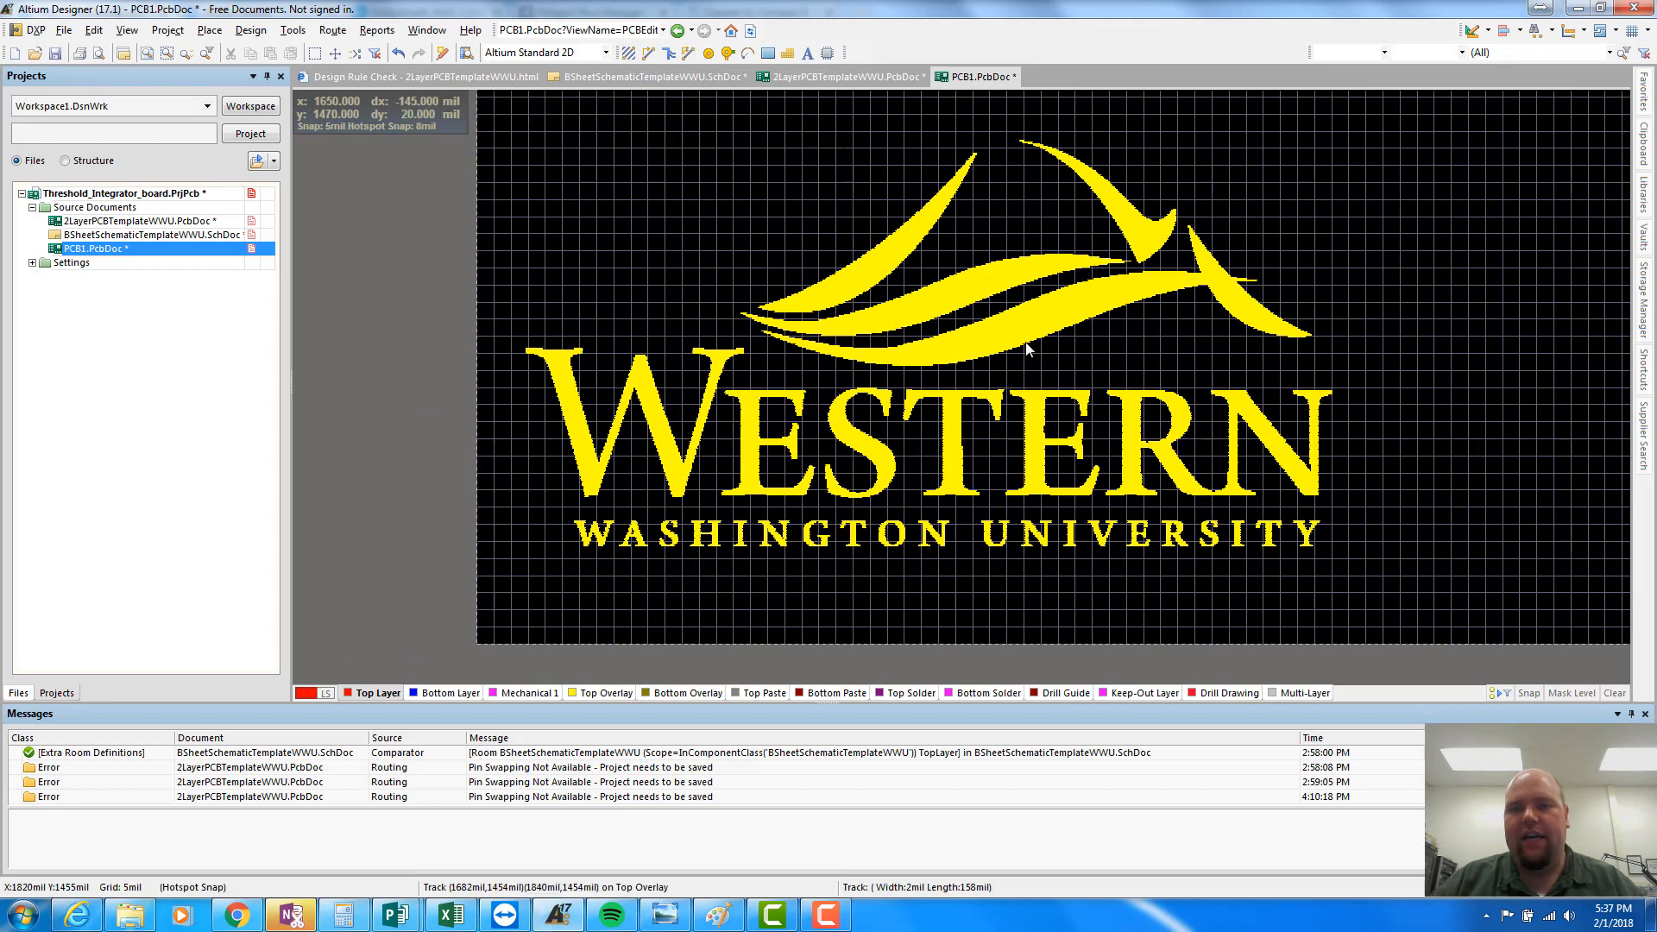
drag(1057, 335, 1001, 350)
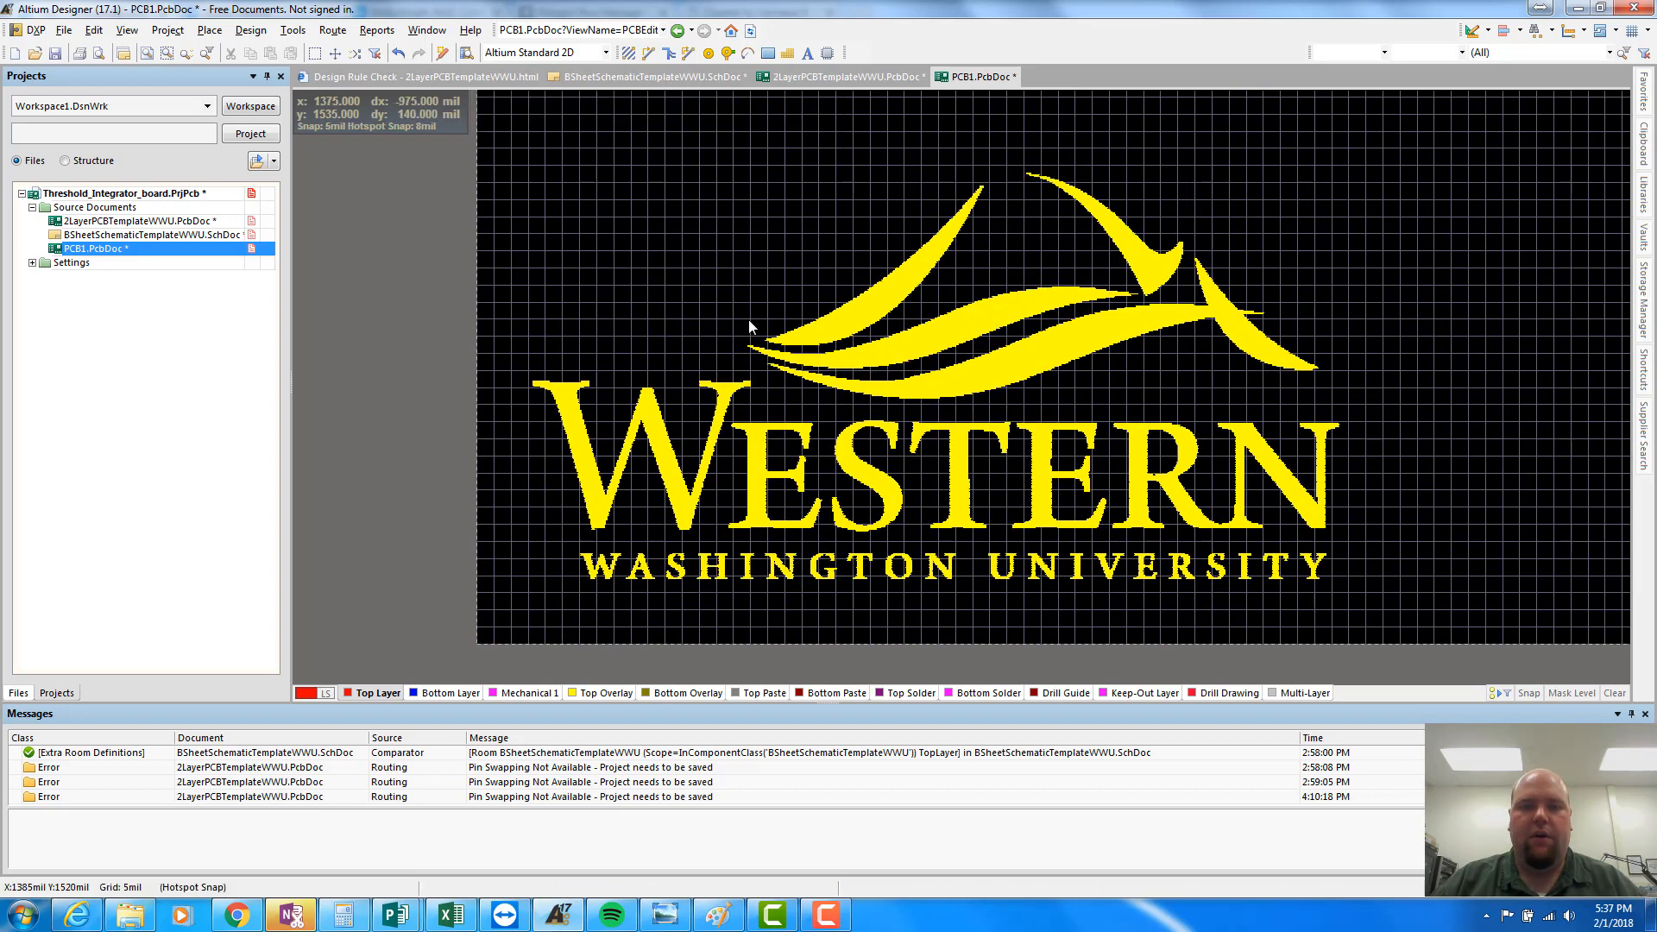
Step: Copy the logo union from PCB1.PcbDoc and paste it just above the board outline in 2LayerPCBTemplateWWU.PcbDoc
click(777, 378)
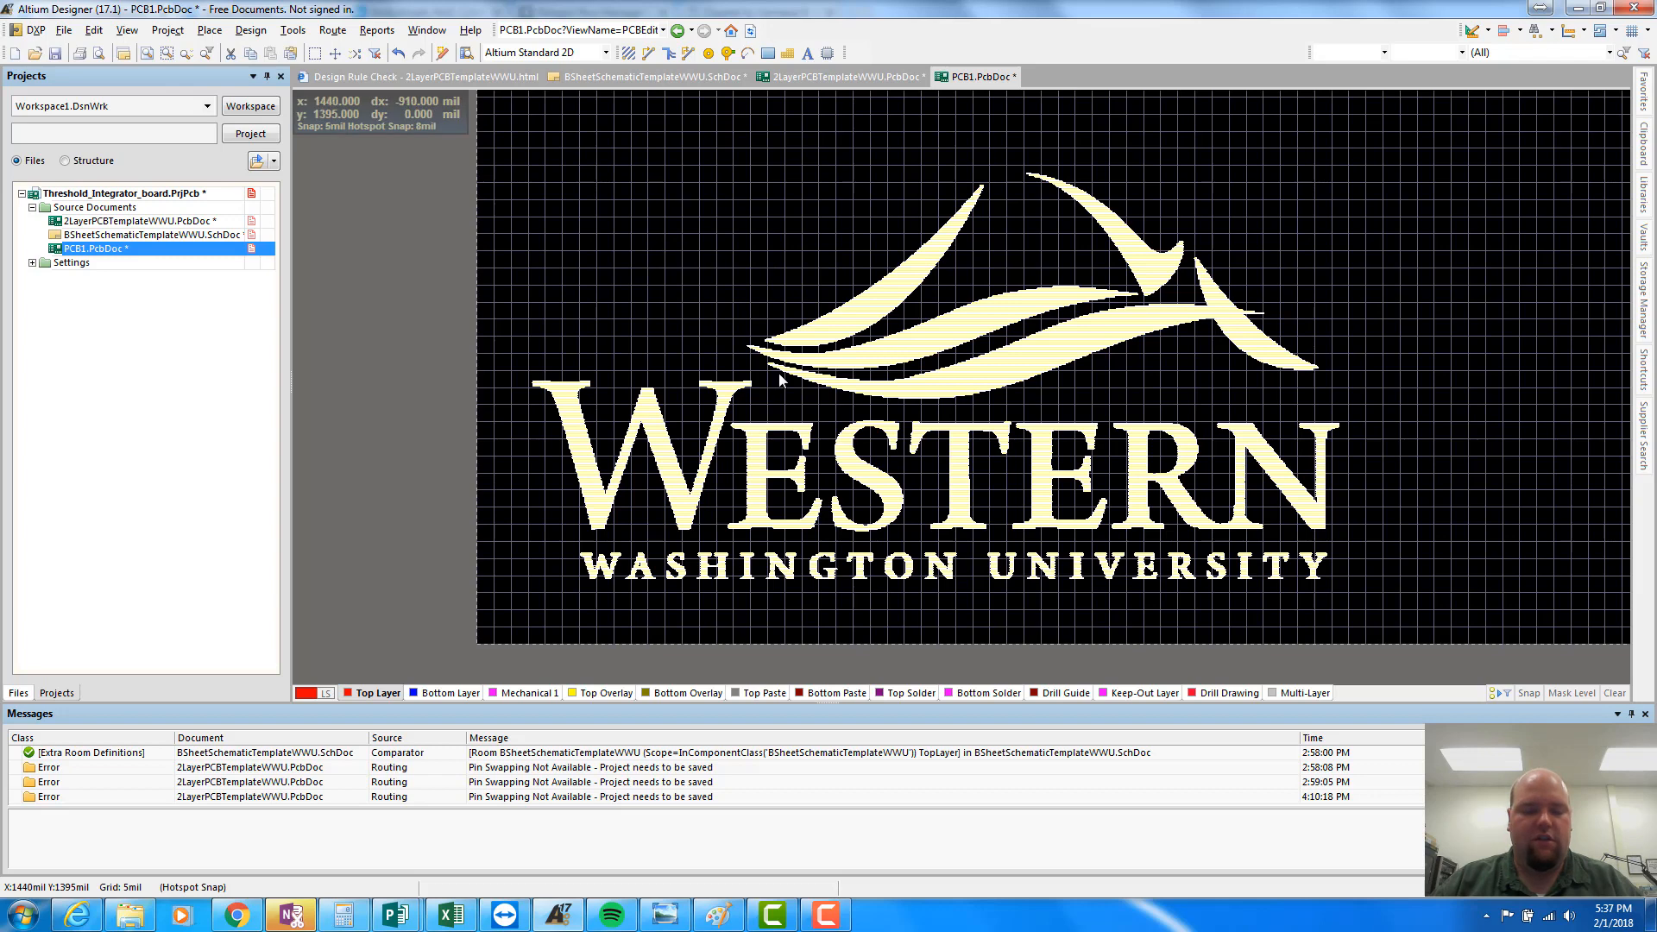
key(ctrl+c)
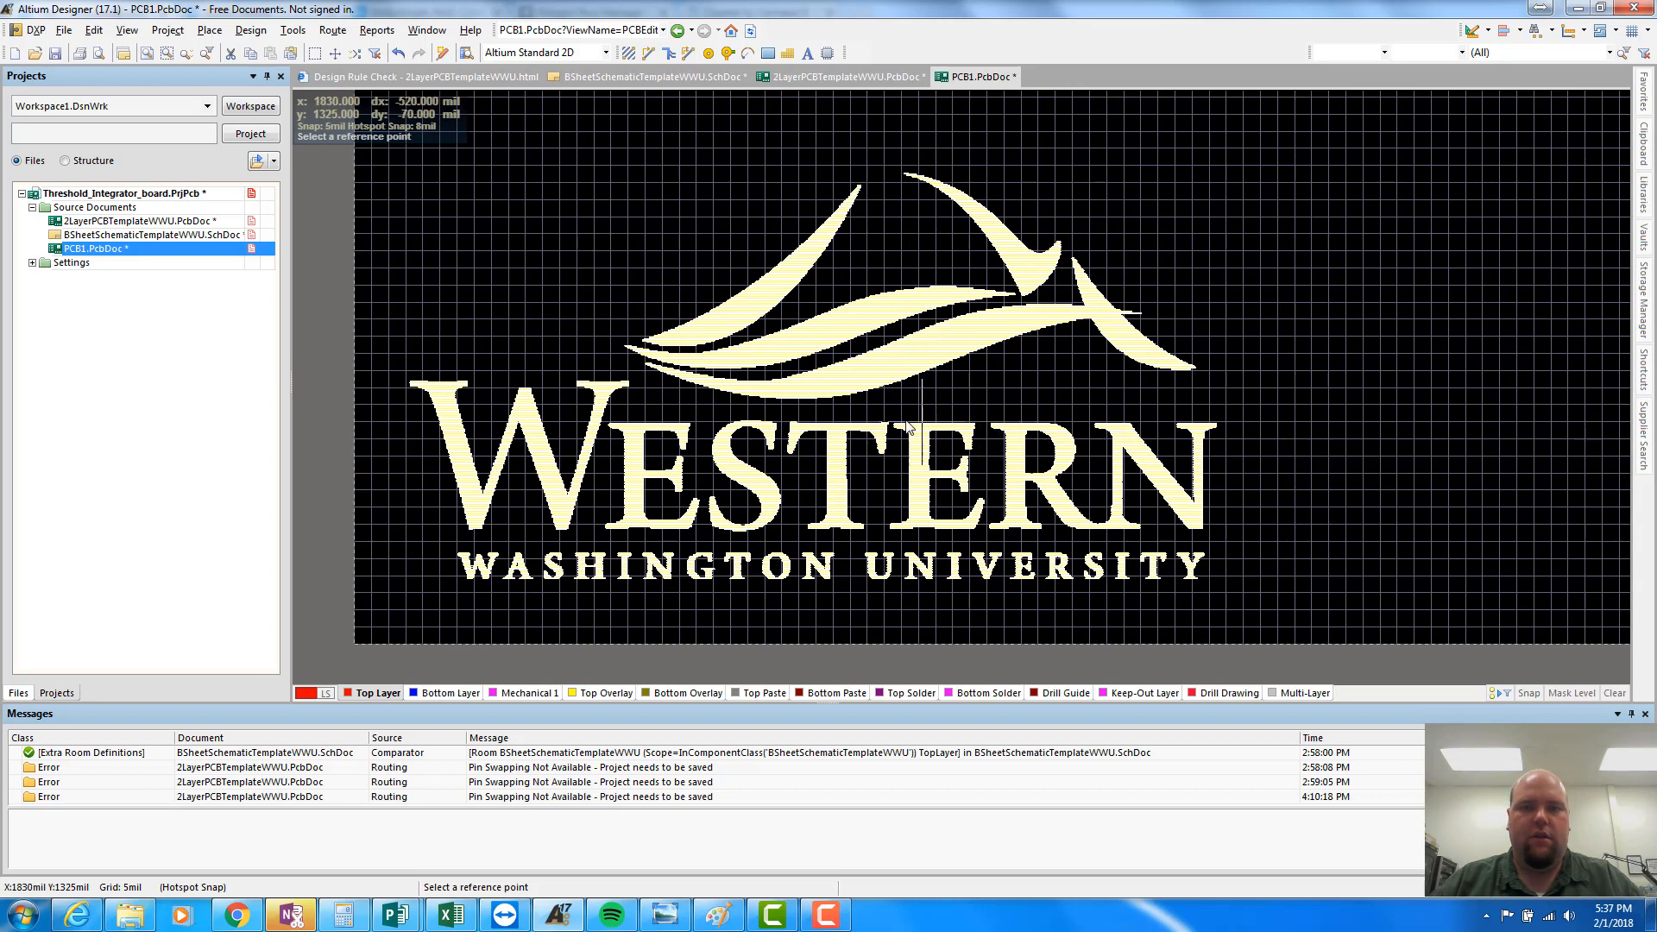
click(836, 443)
click(127, 222)
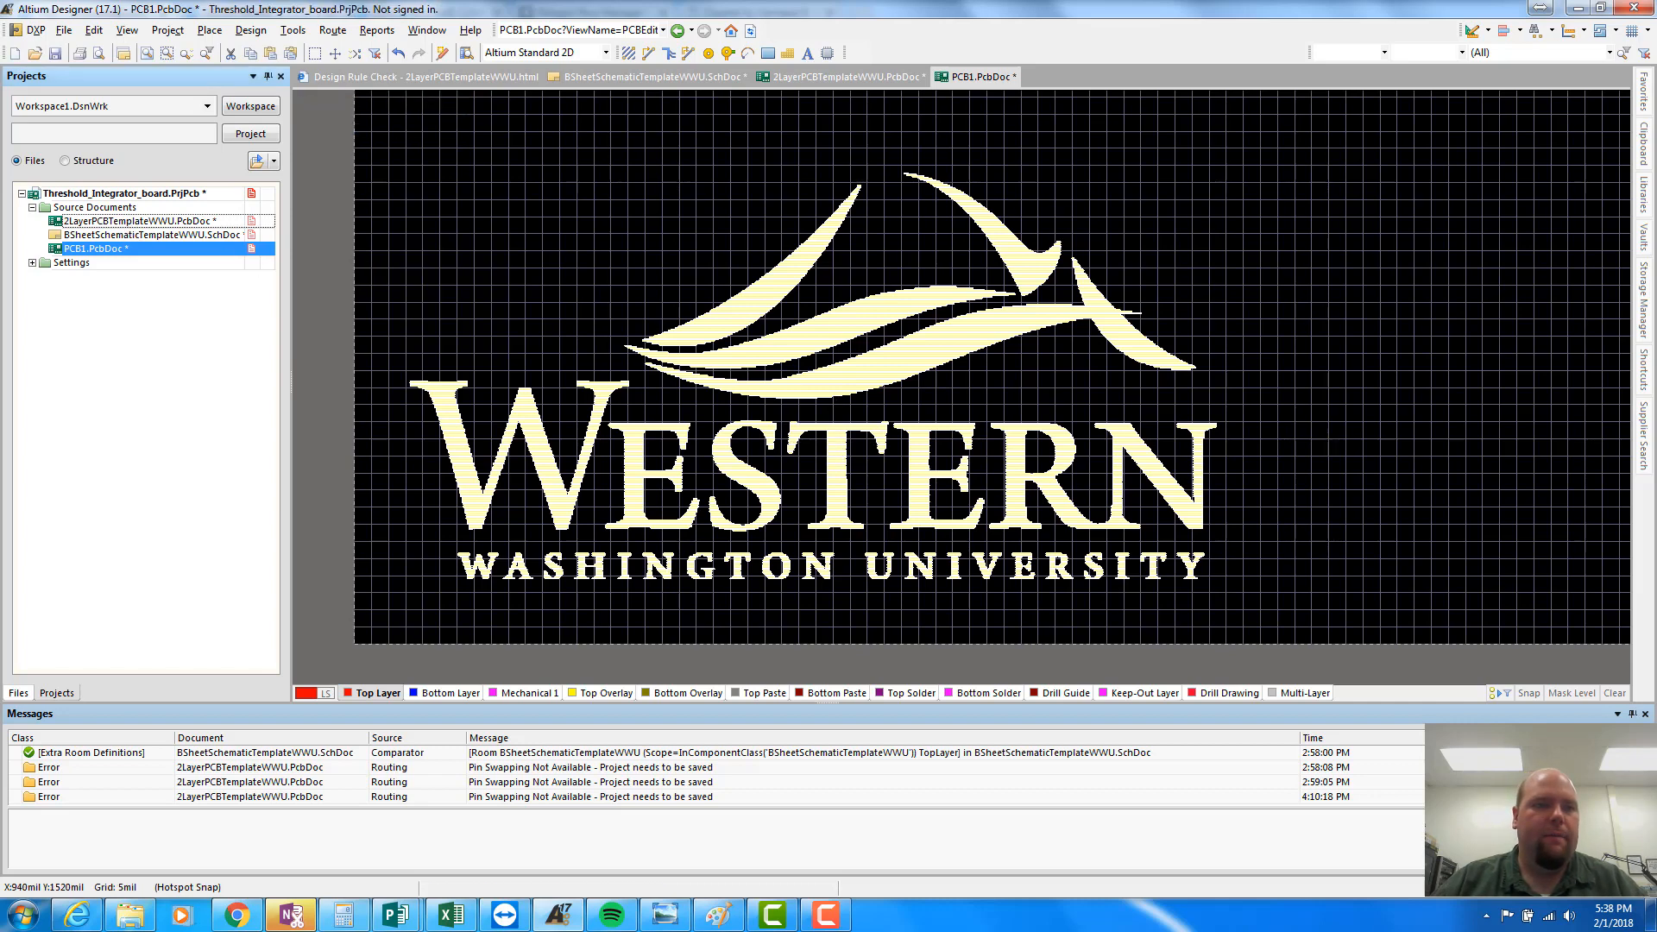
double_click(127, 222)
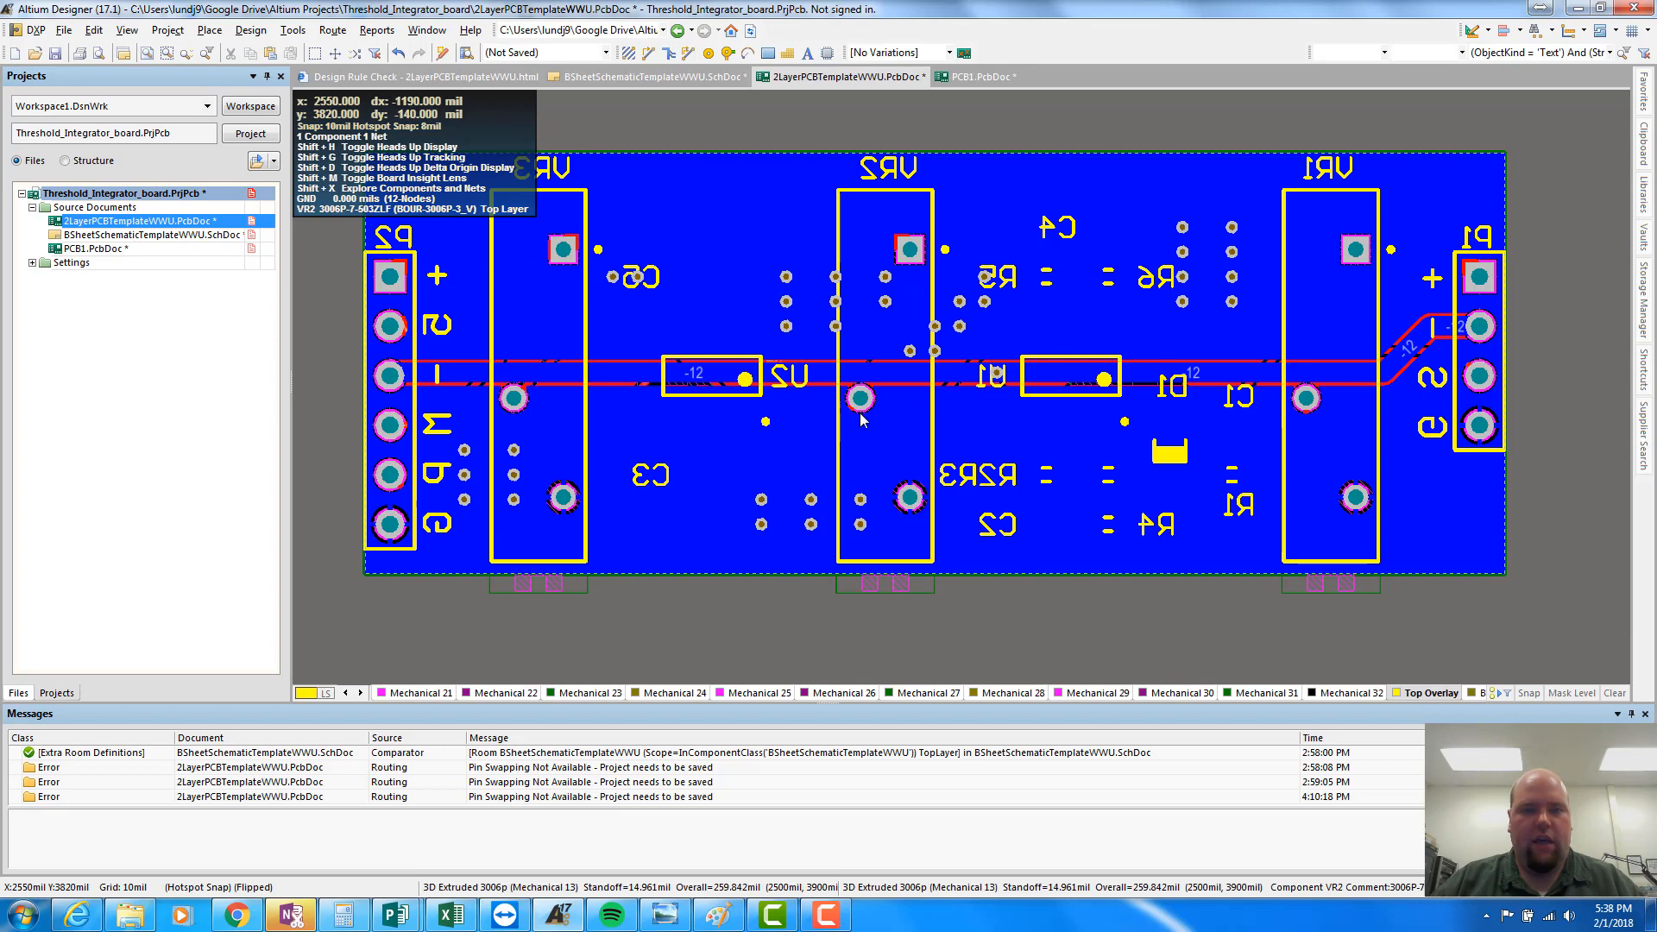
key(ctrl+v)
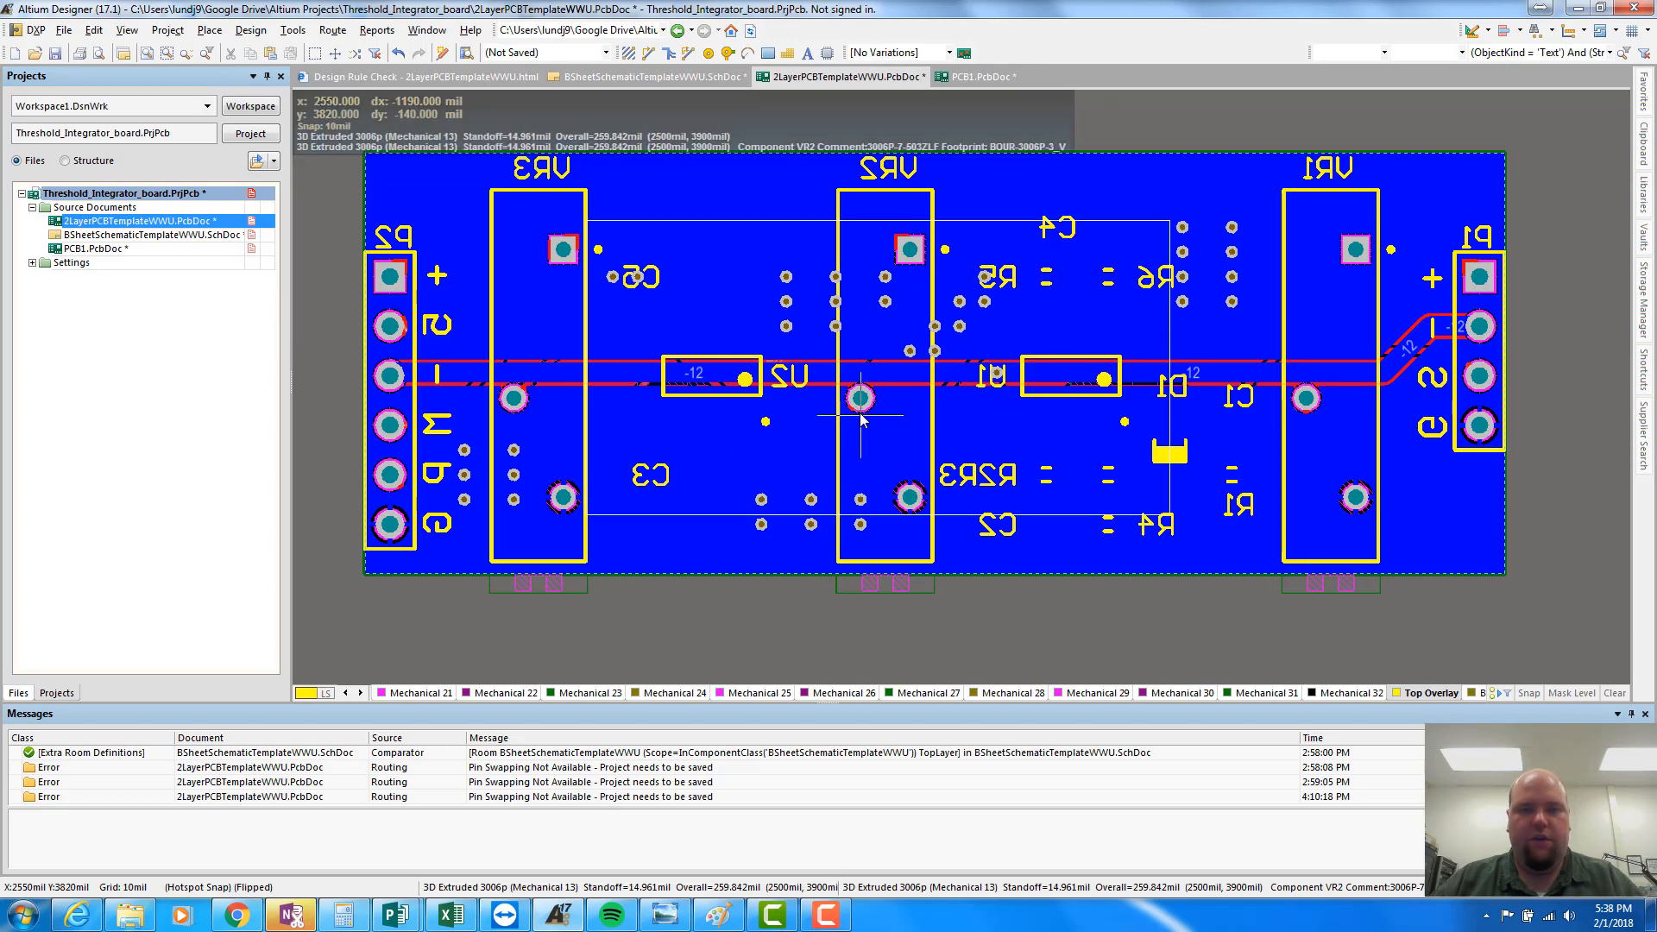
scroll(992, 362, up, 4)
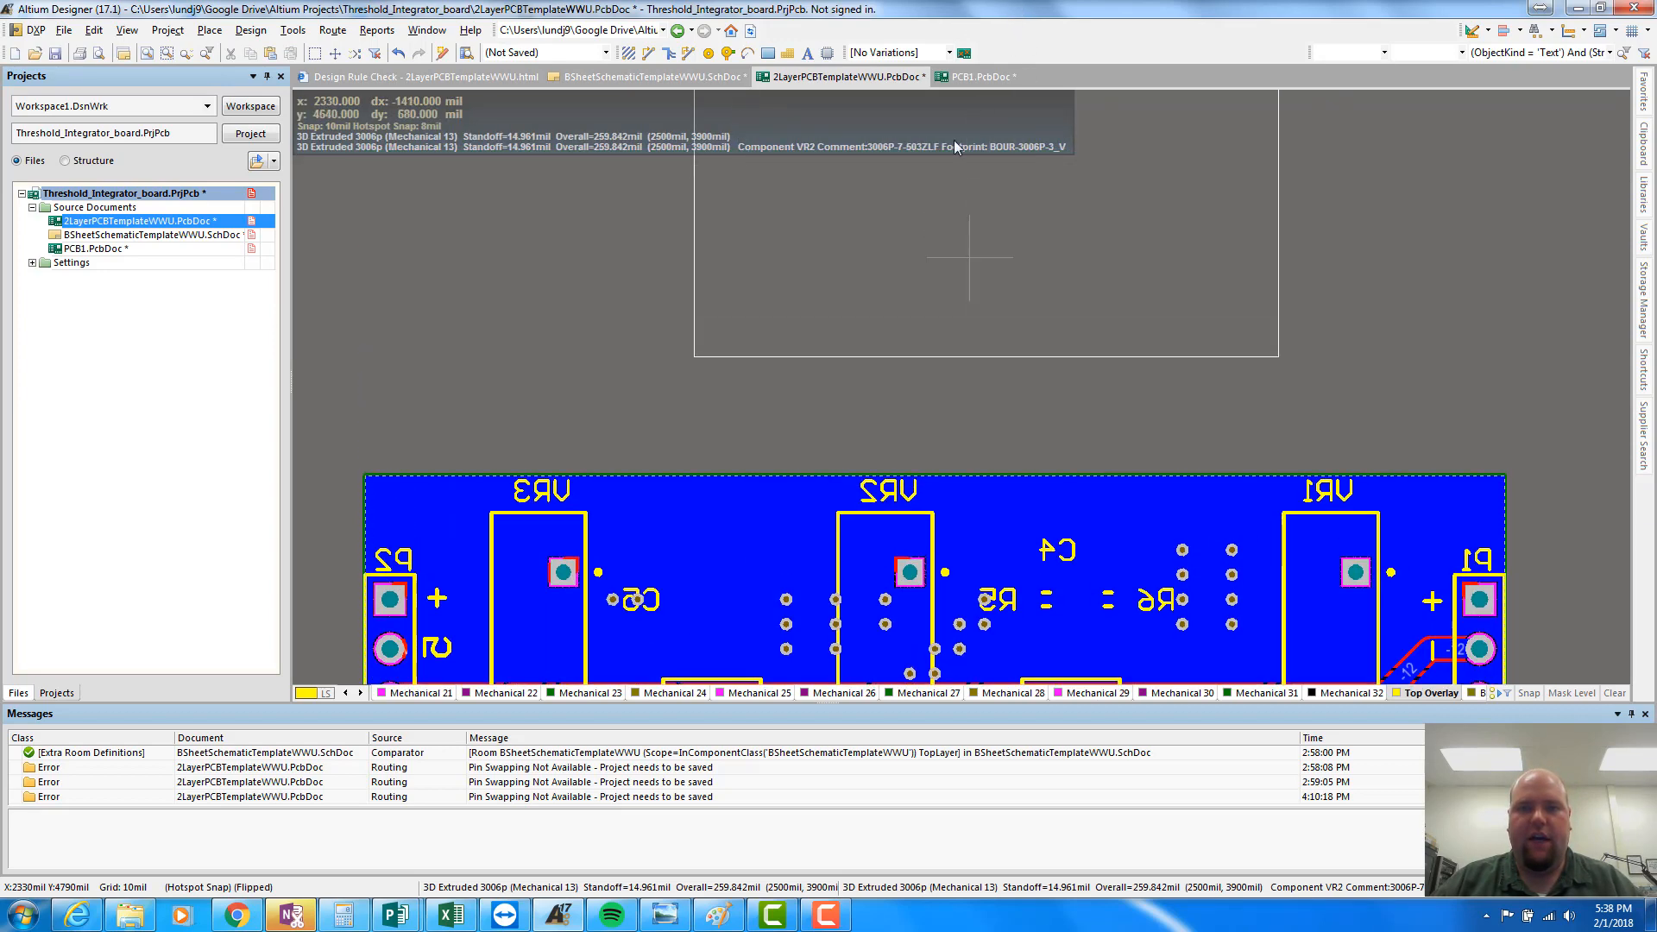
click(946, 356)
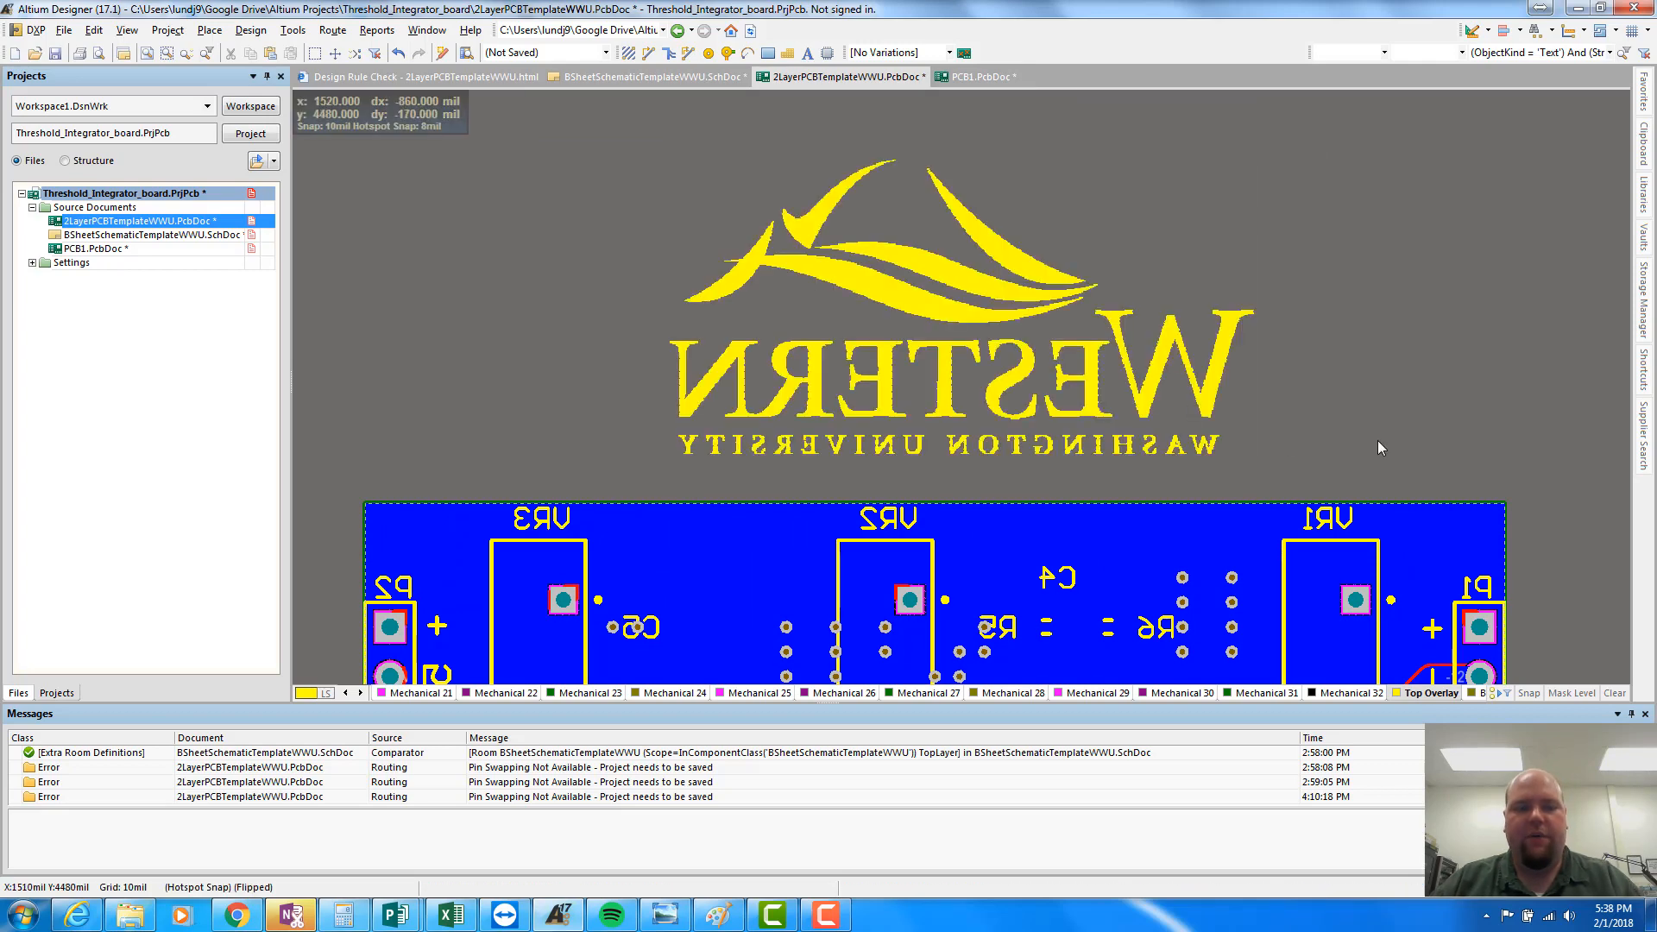
Step: Select the whole pasted logo and flip the selection to the Bottom Overlay layer
ctrl+scroll(906, 314, down, 2)
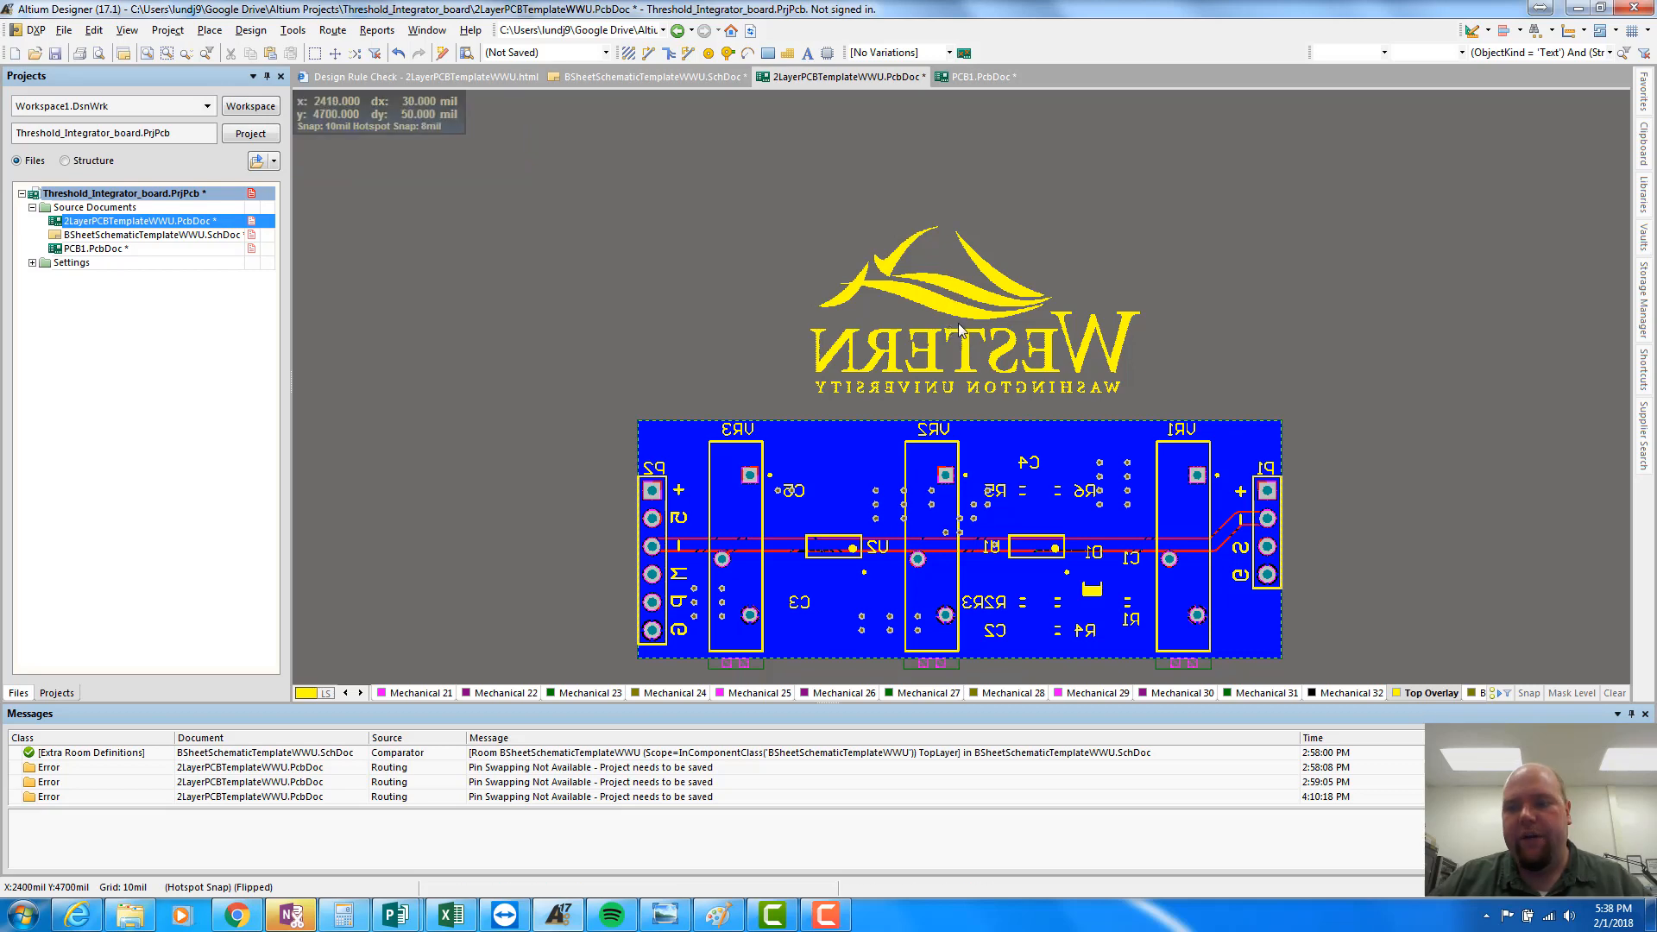
double_click(911, 297)
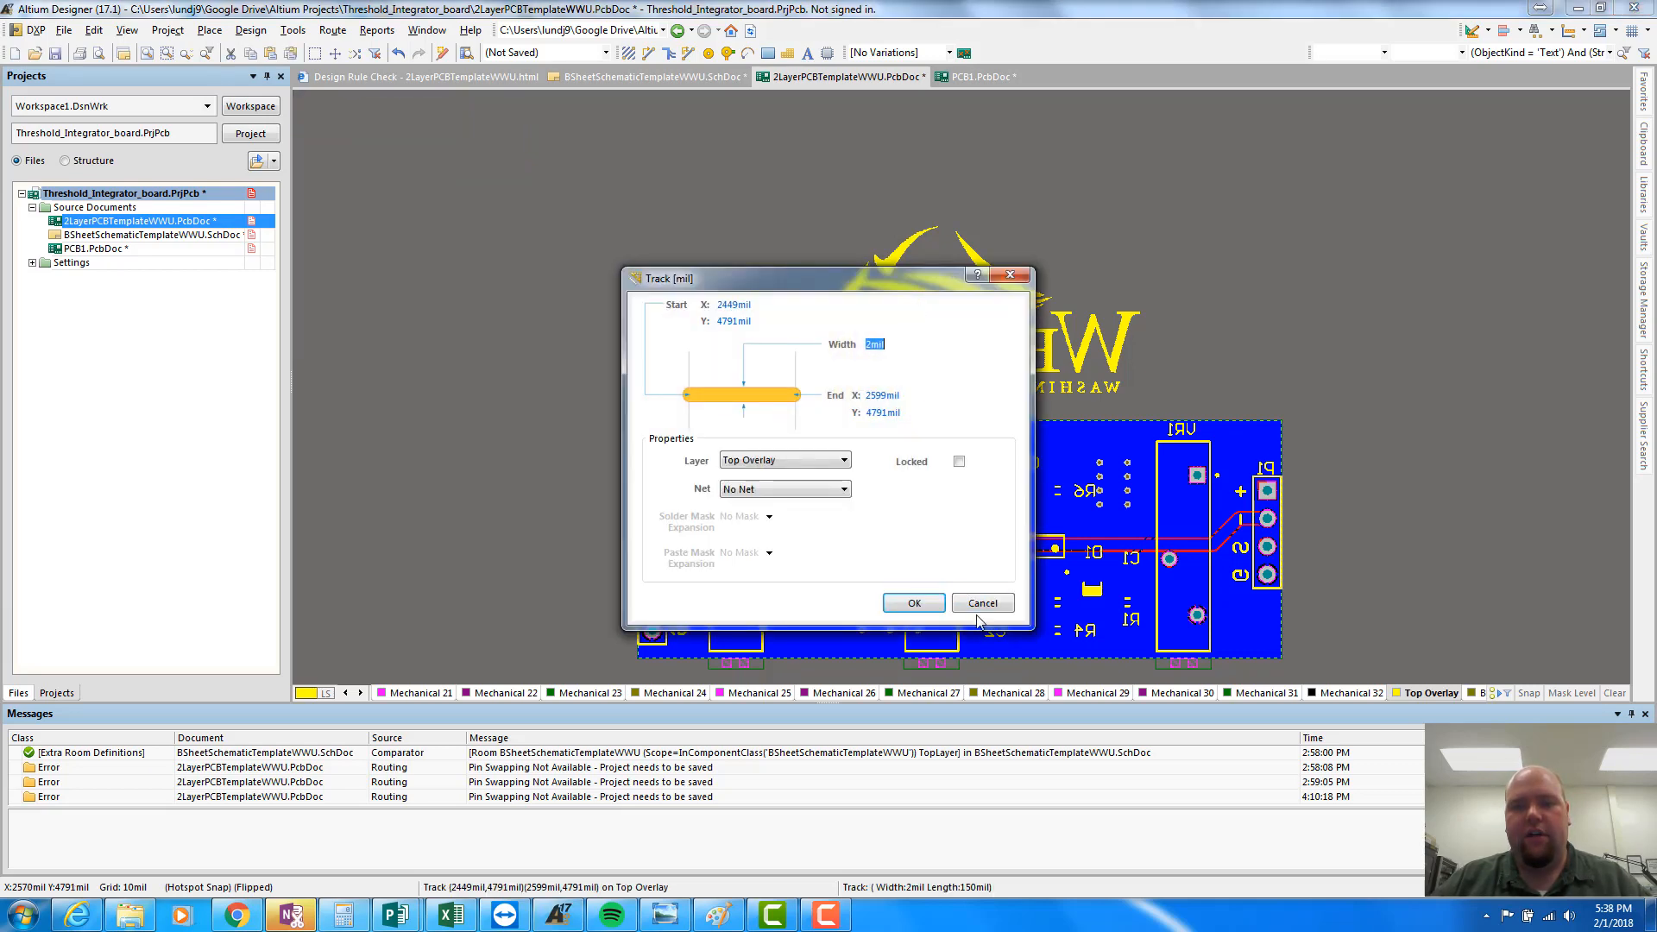
click(981, 604)
drag(749, 202, 1183, 412)
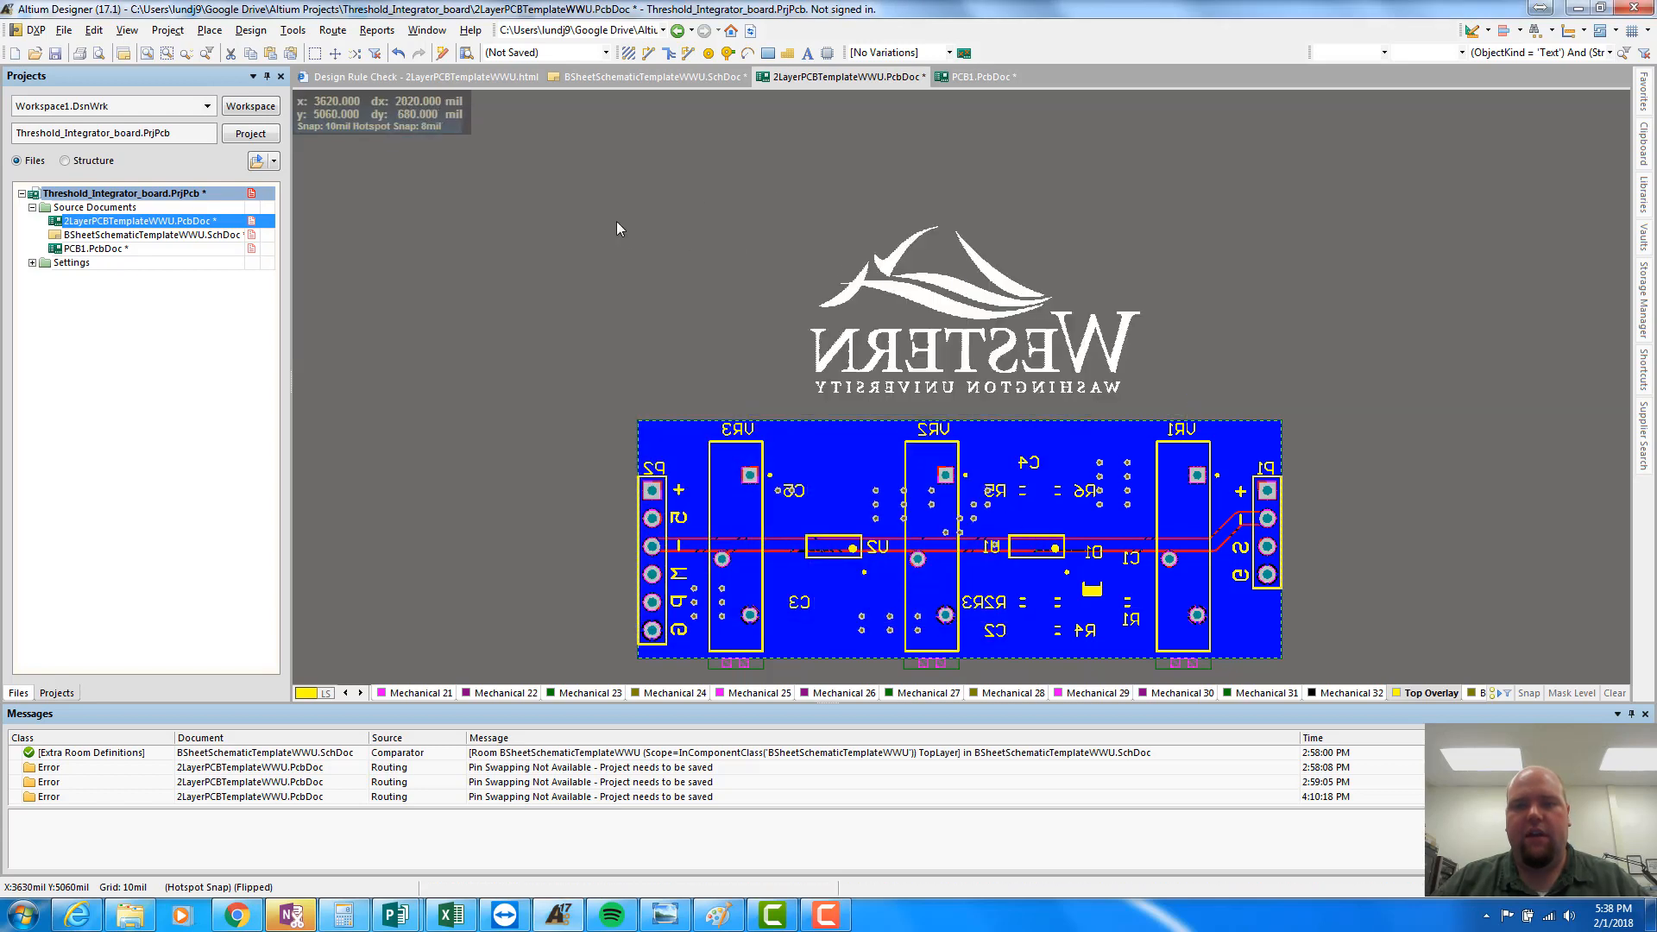
click(95, 31)
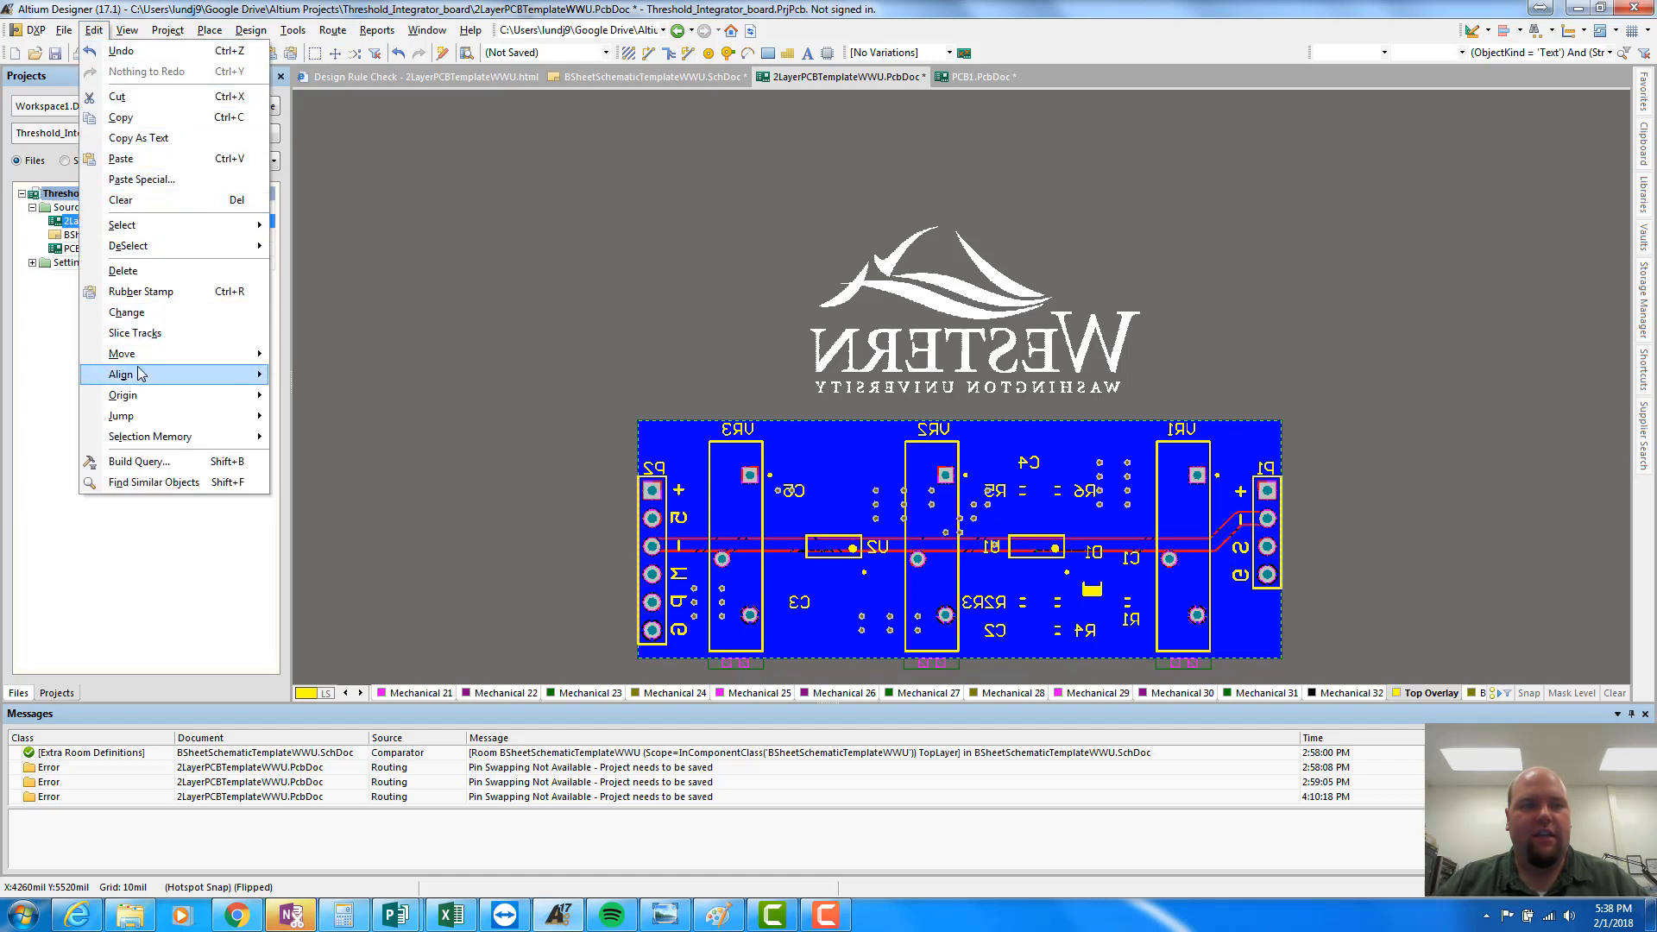
mouse_move(145, 367)
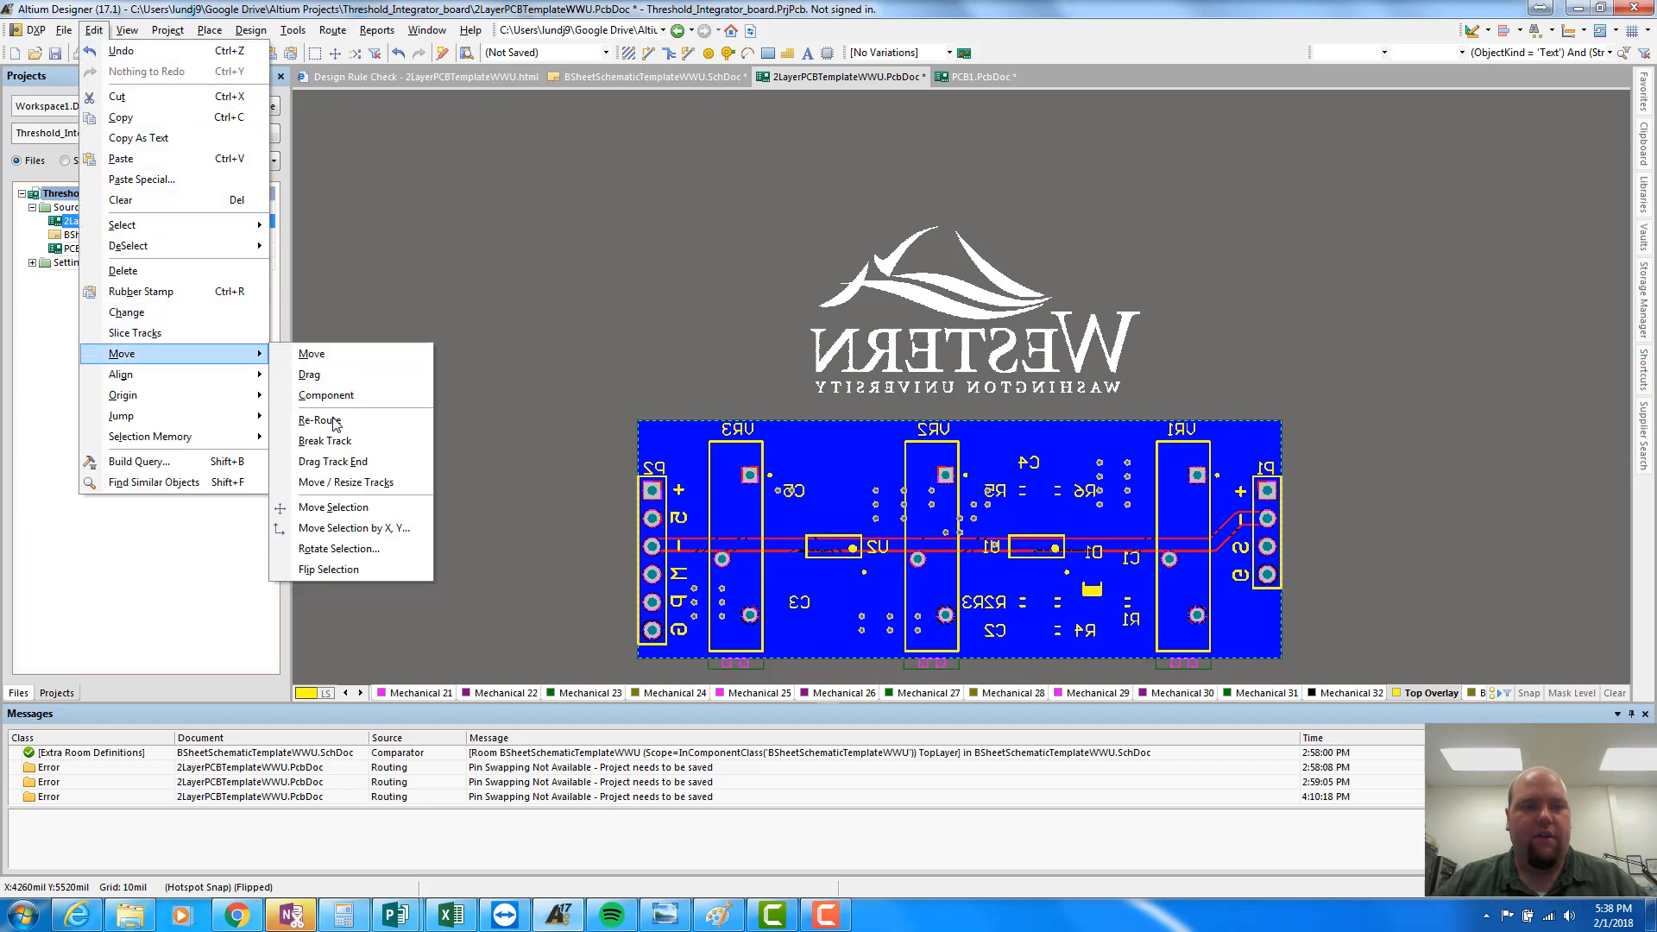
click(338, 573)
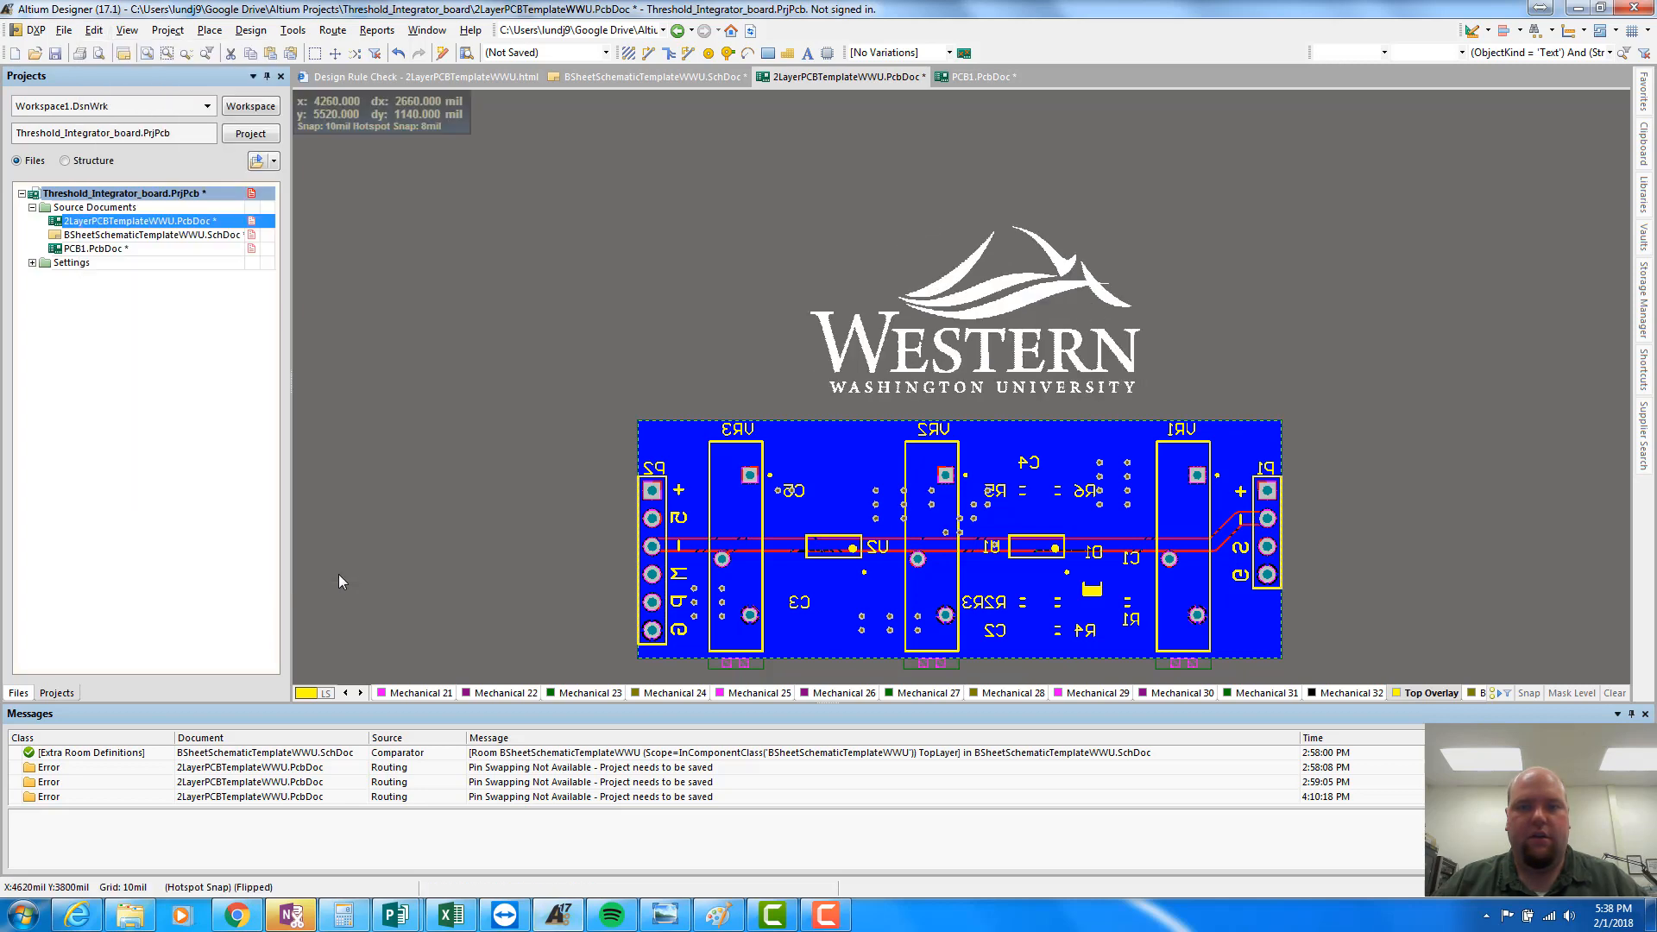
click(1289, 266)
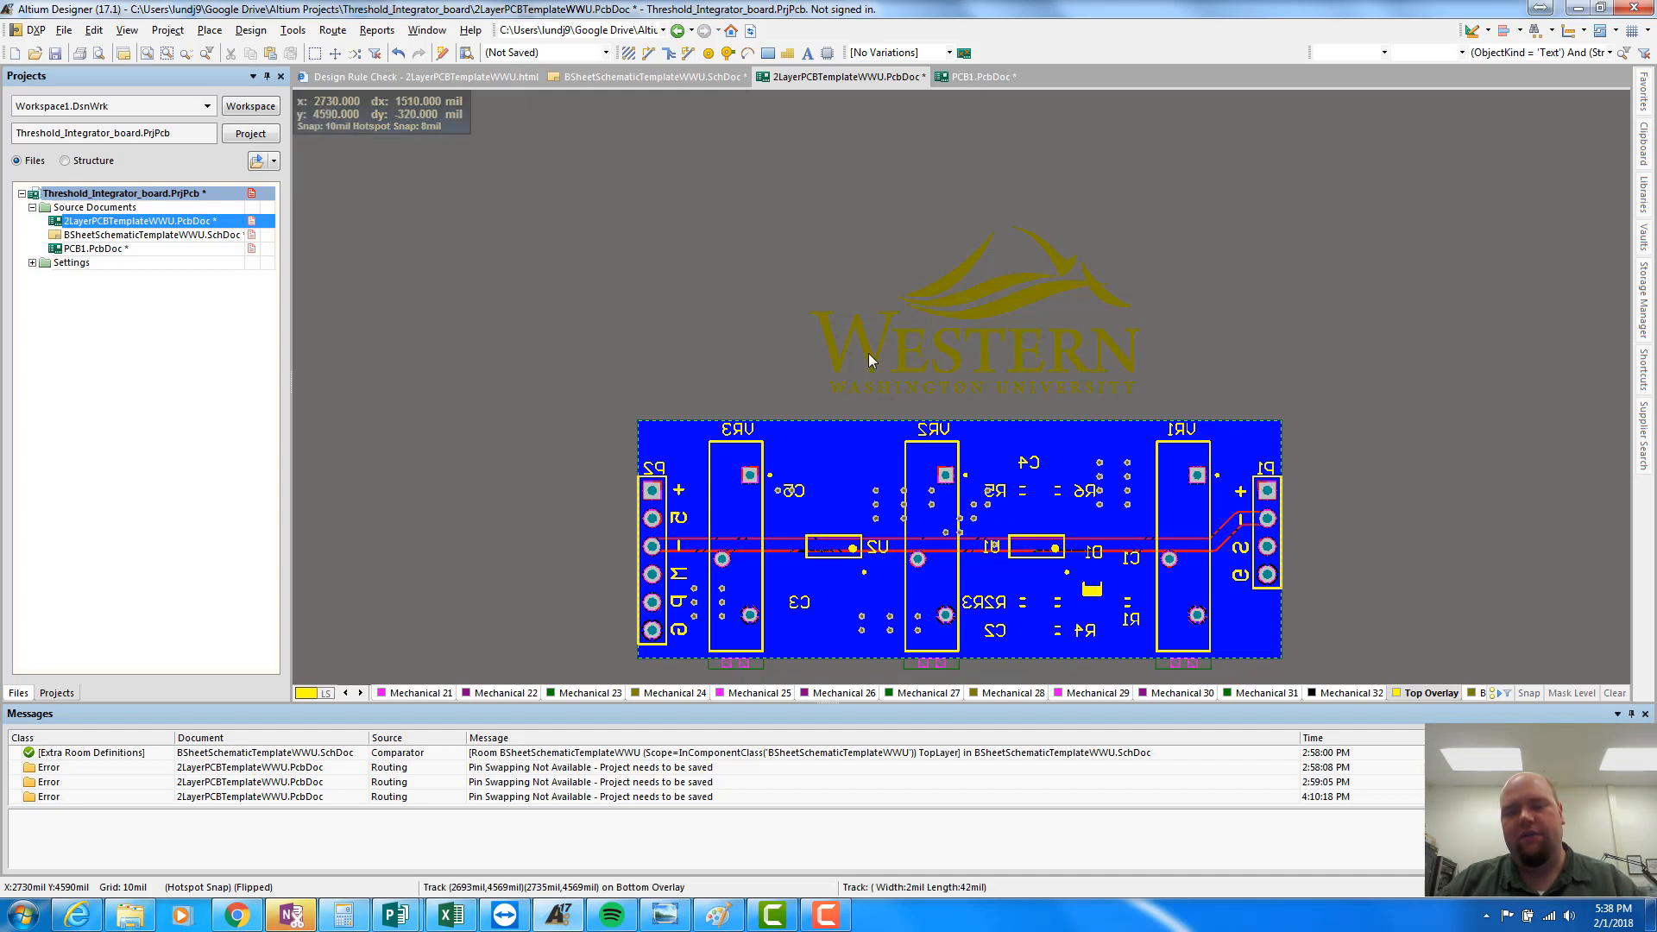
Step: Move the flipped logo about 730 mil down onto the middle of the board, over VR2
drag(773, 215, 1219, 407)
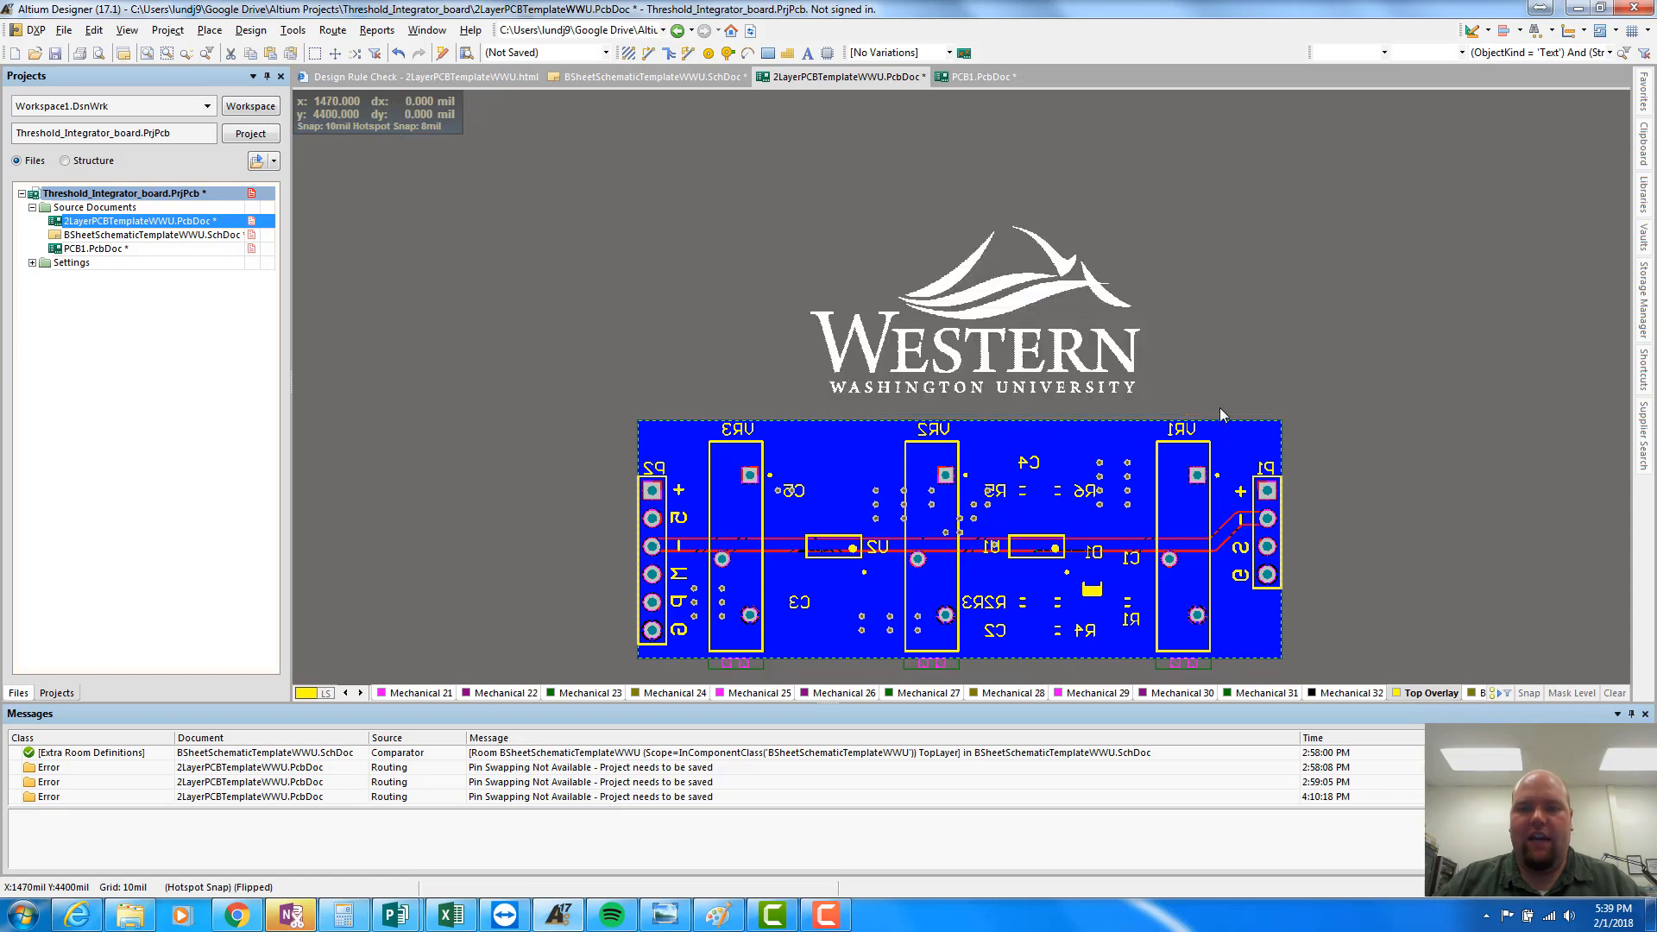
drag(960, 336, 928, 513)
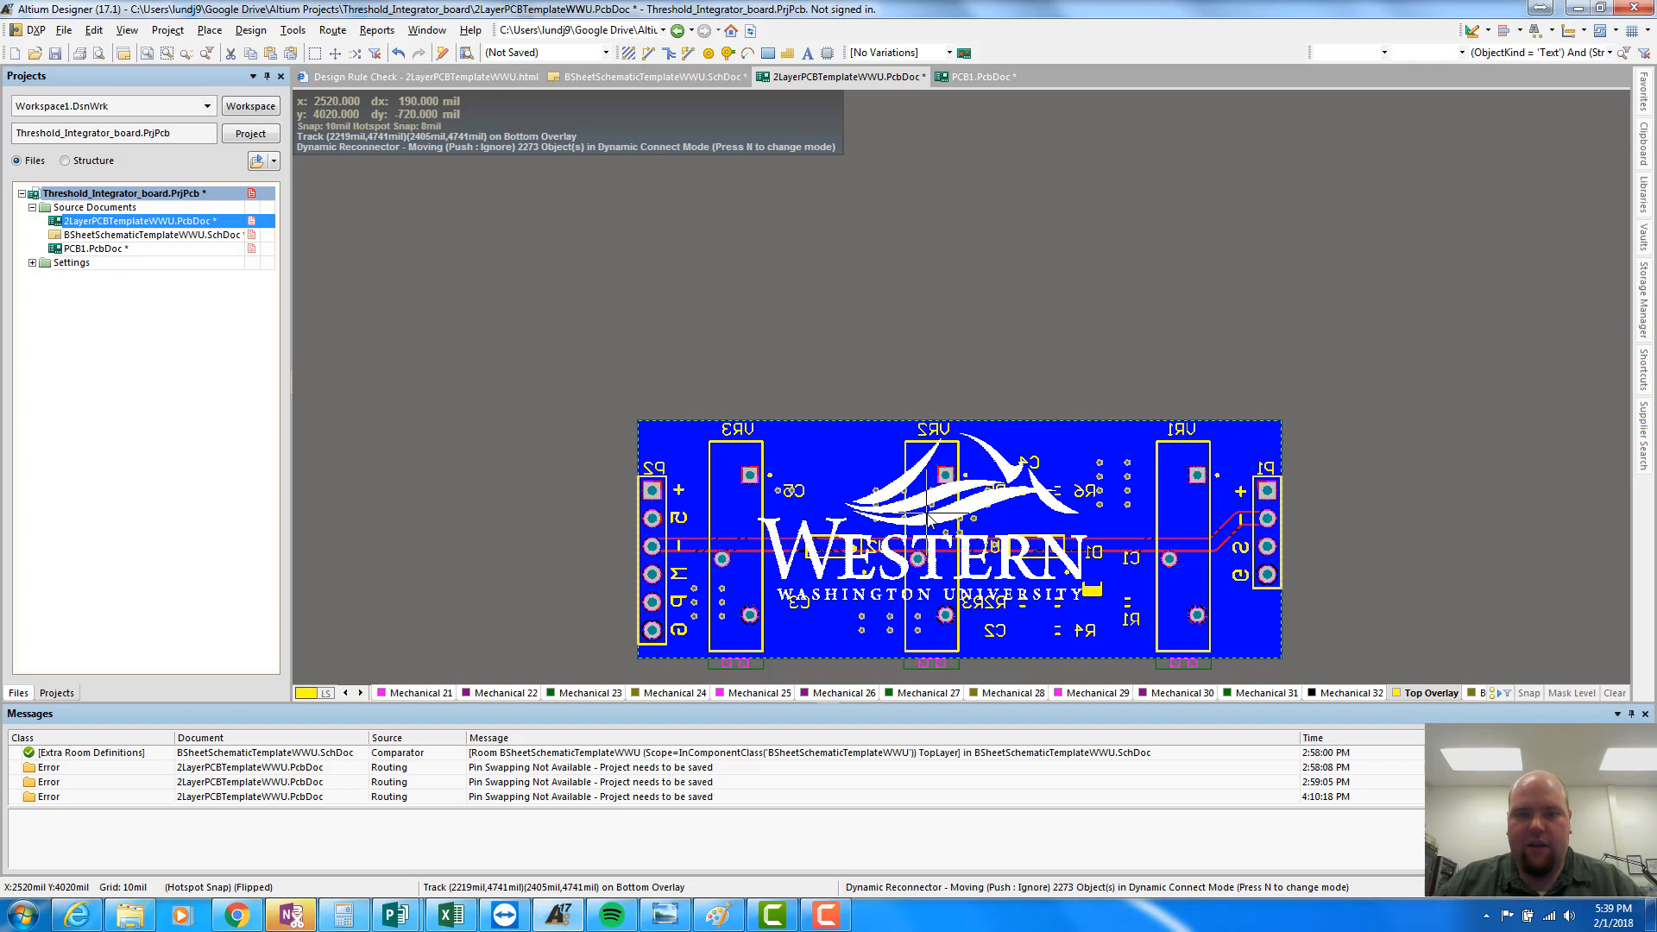
drag(928, 518, 928, 520)
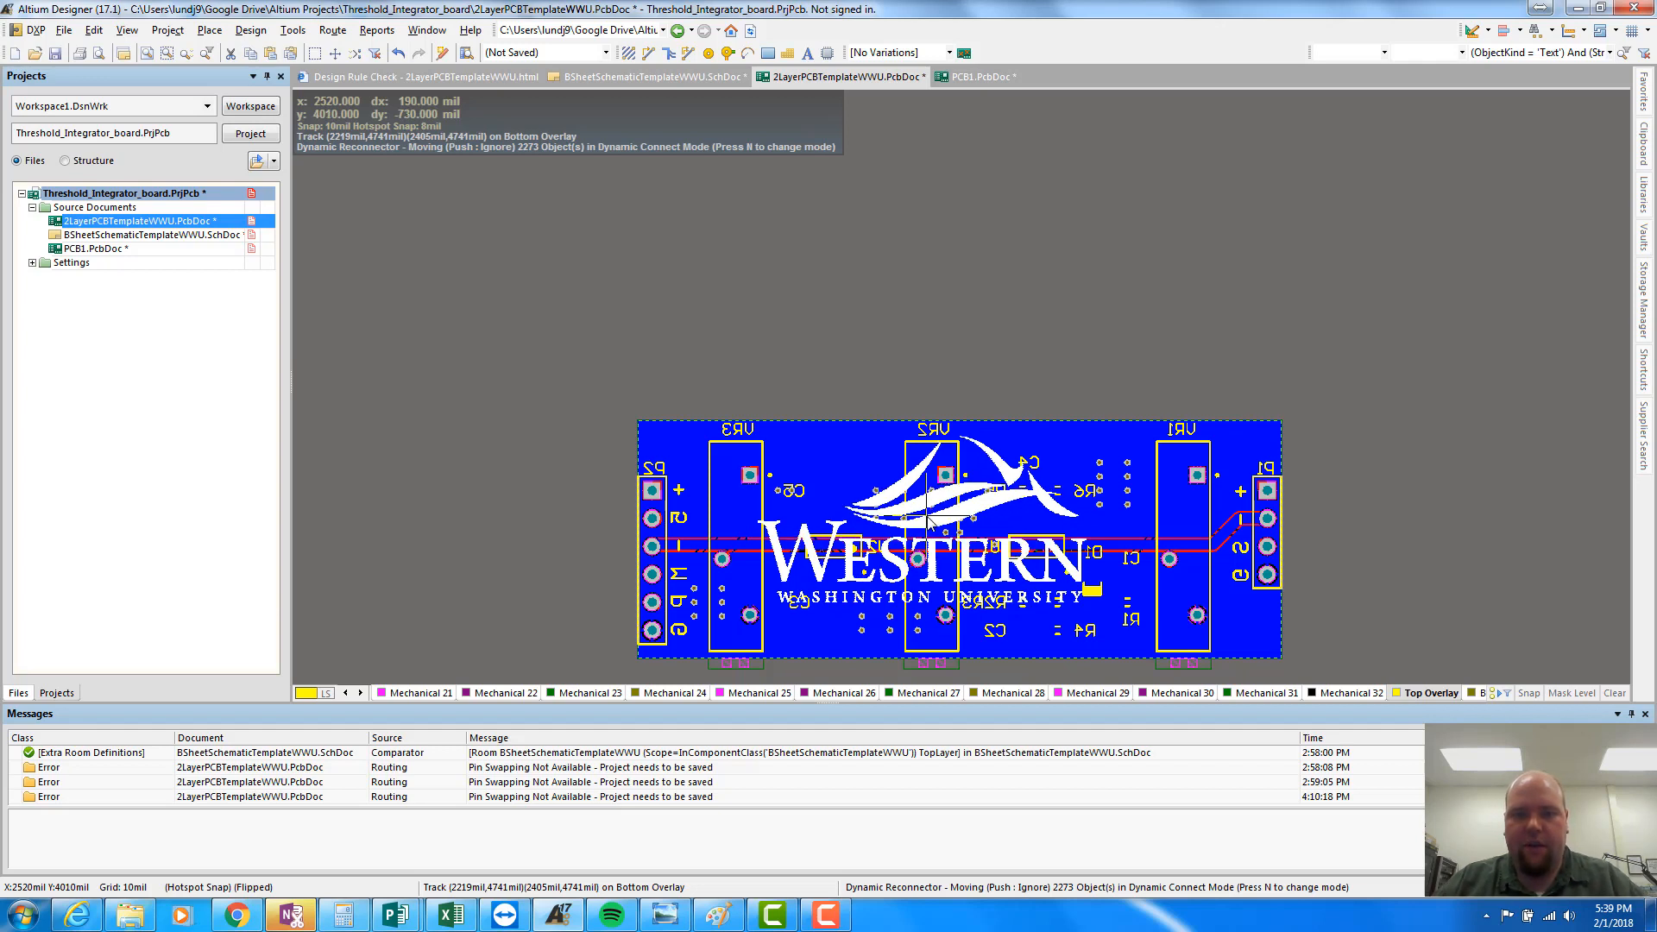
drag(926, 552, 925, 554)
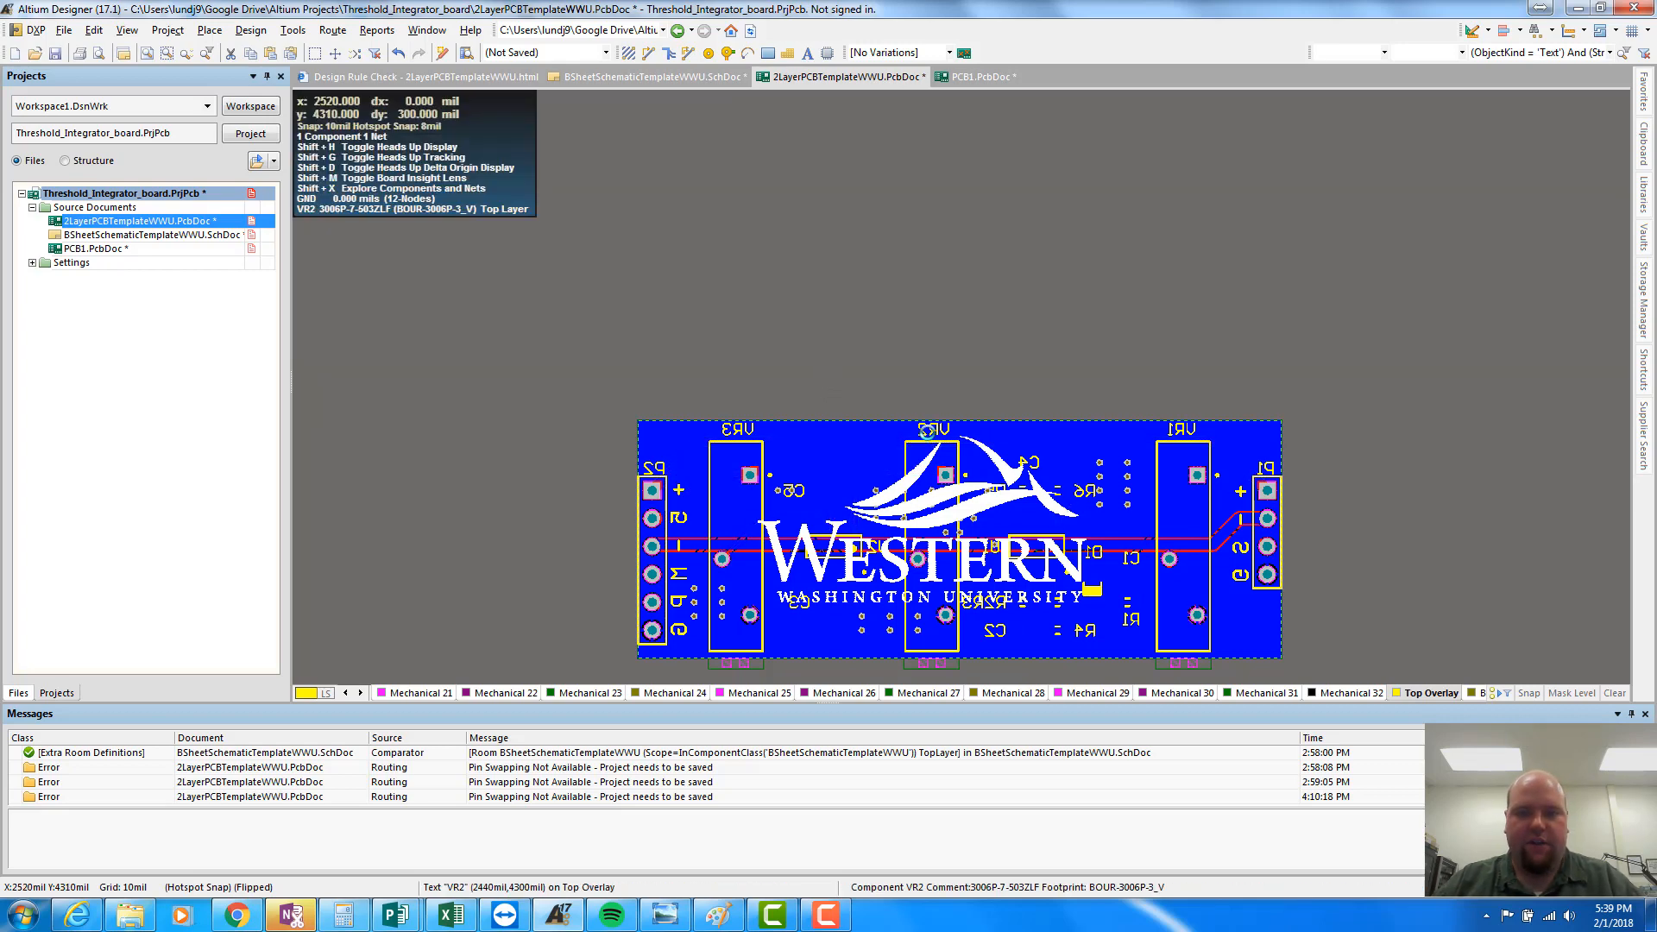
Step: Examine both sides of the board in 3D, checking the logo on the underside, and return to the 2D layout
key(3)
shift+right_drag(977, 496, 956, 147)
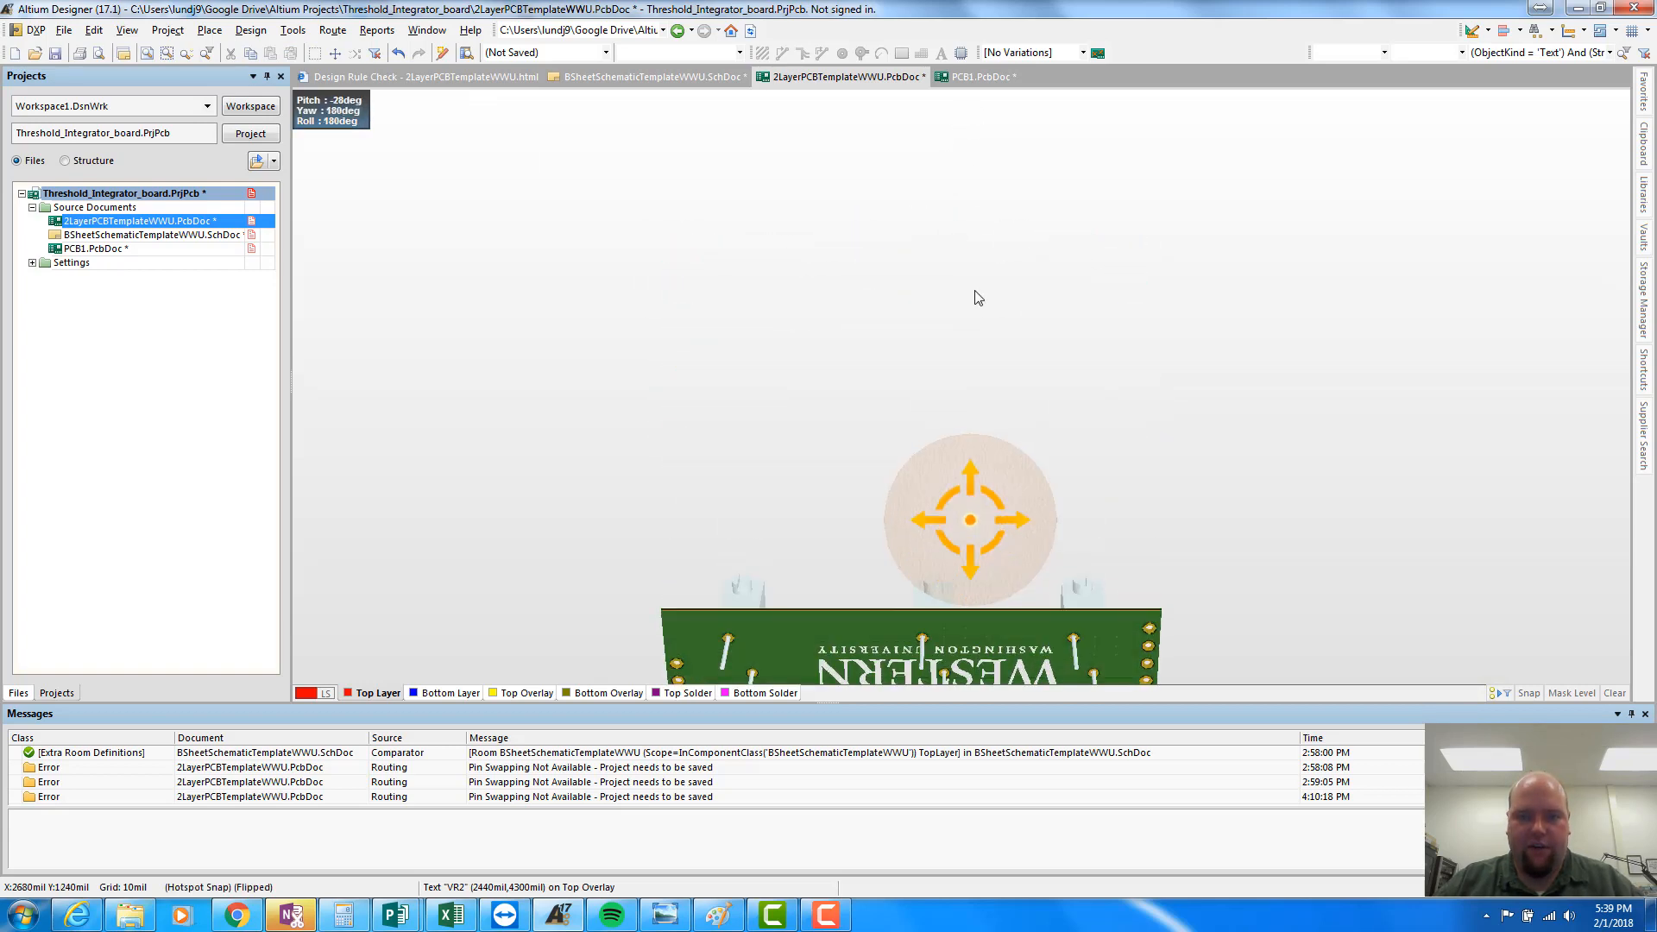
shift+right_drag(1116, 490, 1155, 851)
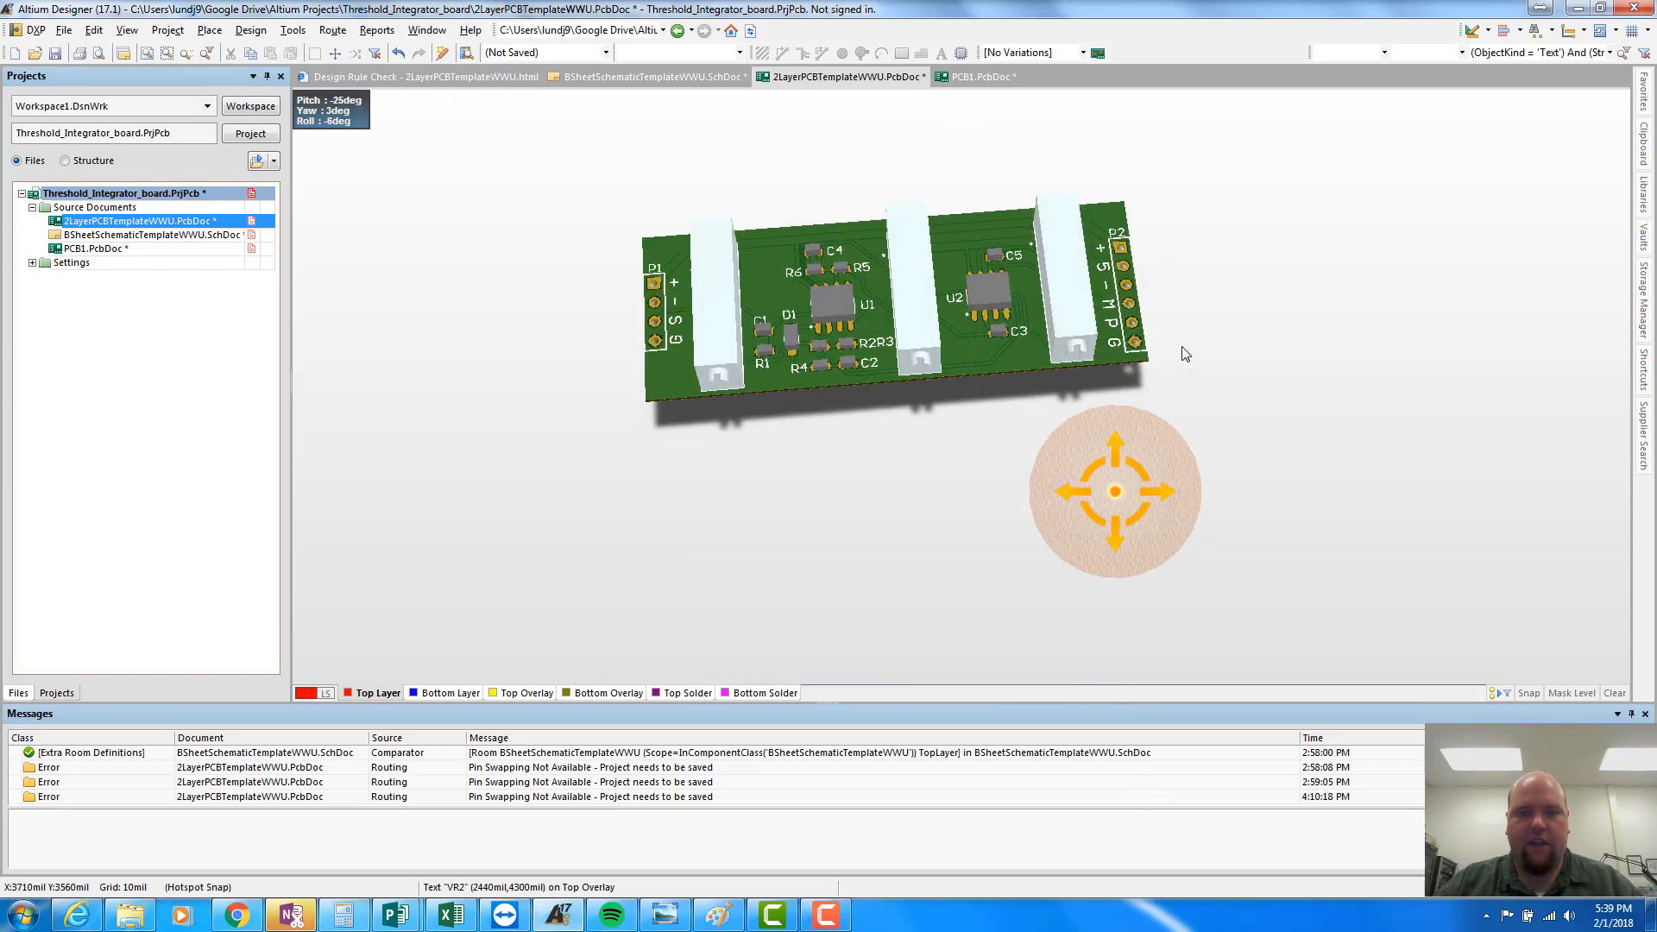
shift+right_drag(1179, 344, 1500, 397)
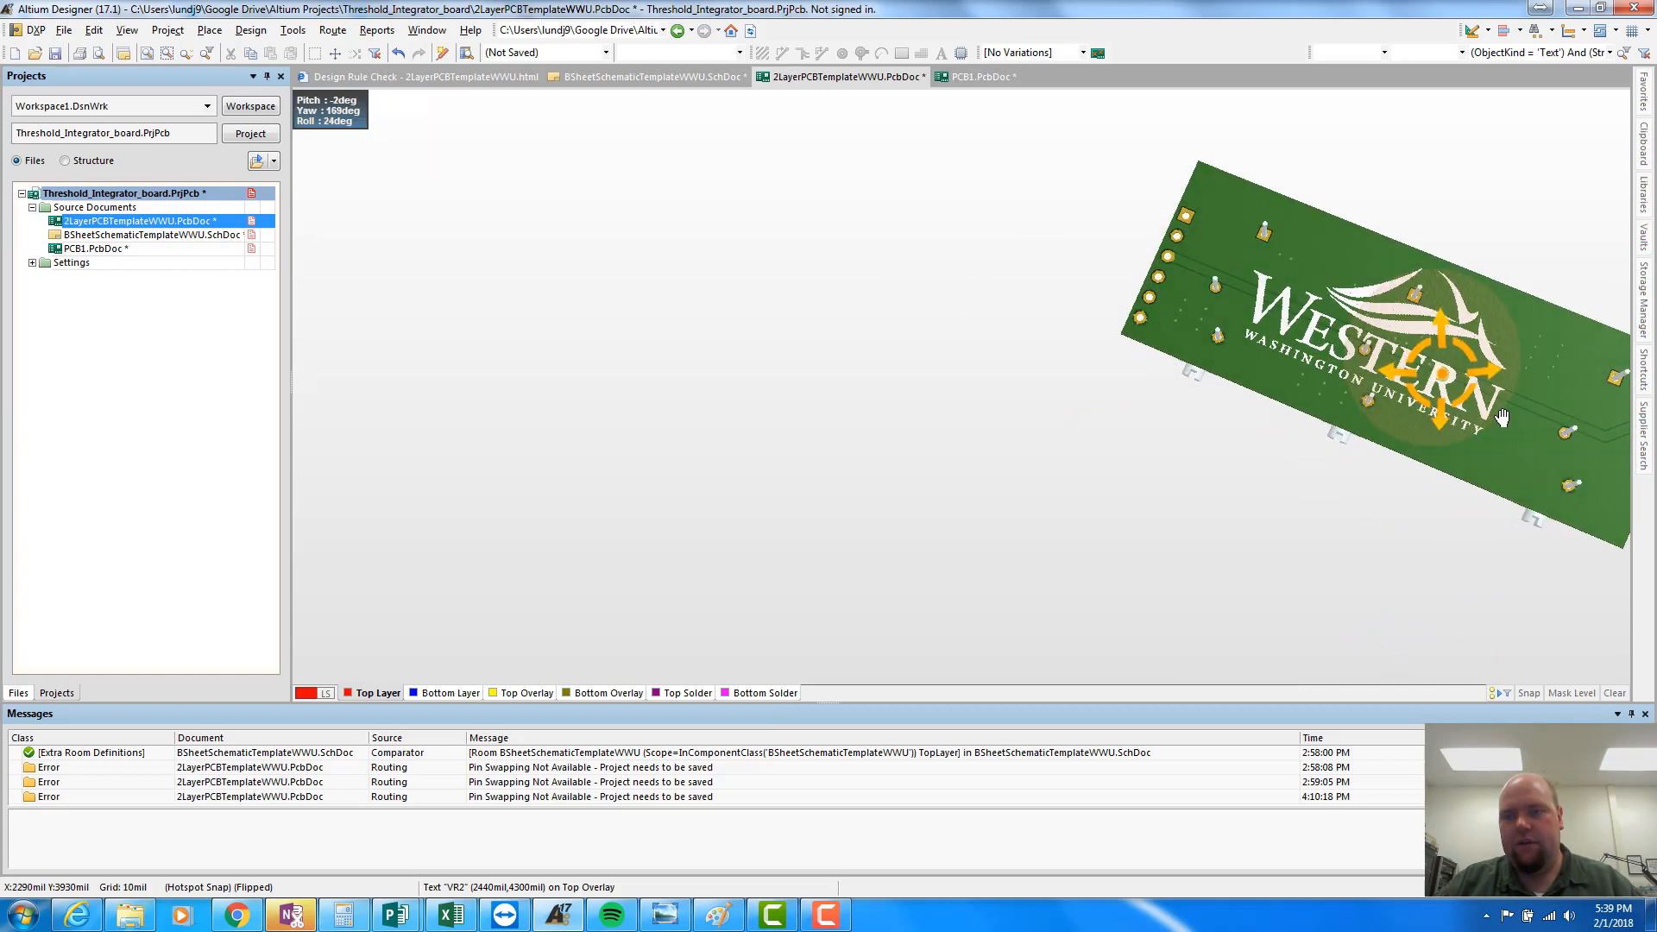
right_drag(1254, 483, 592, 636)
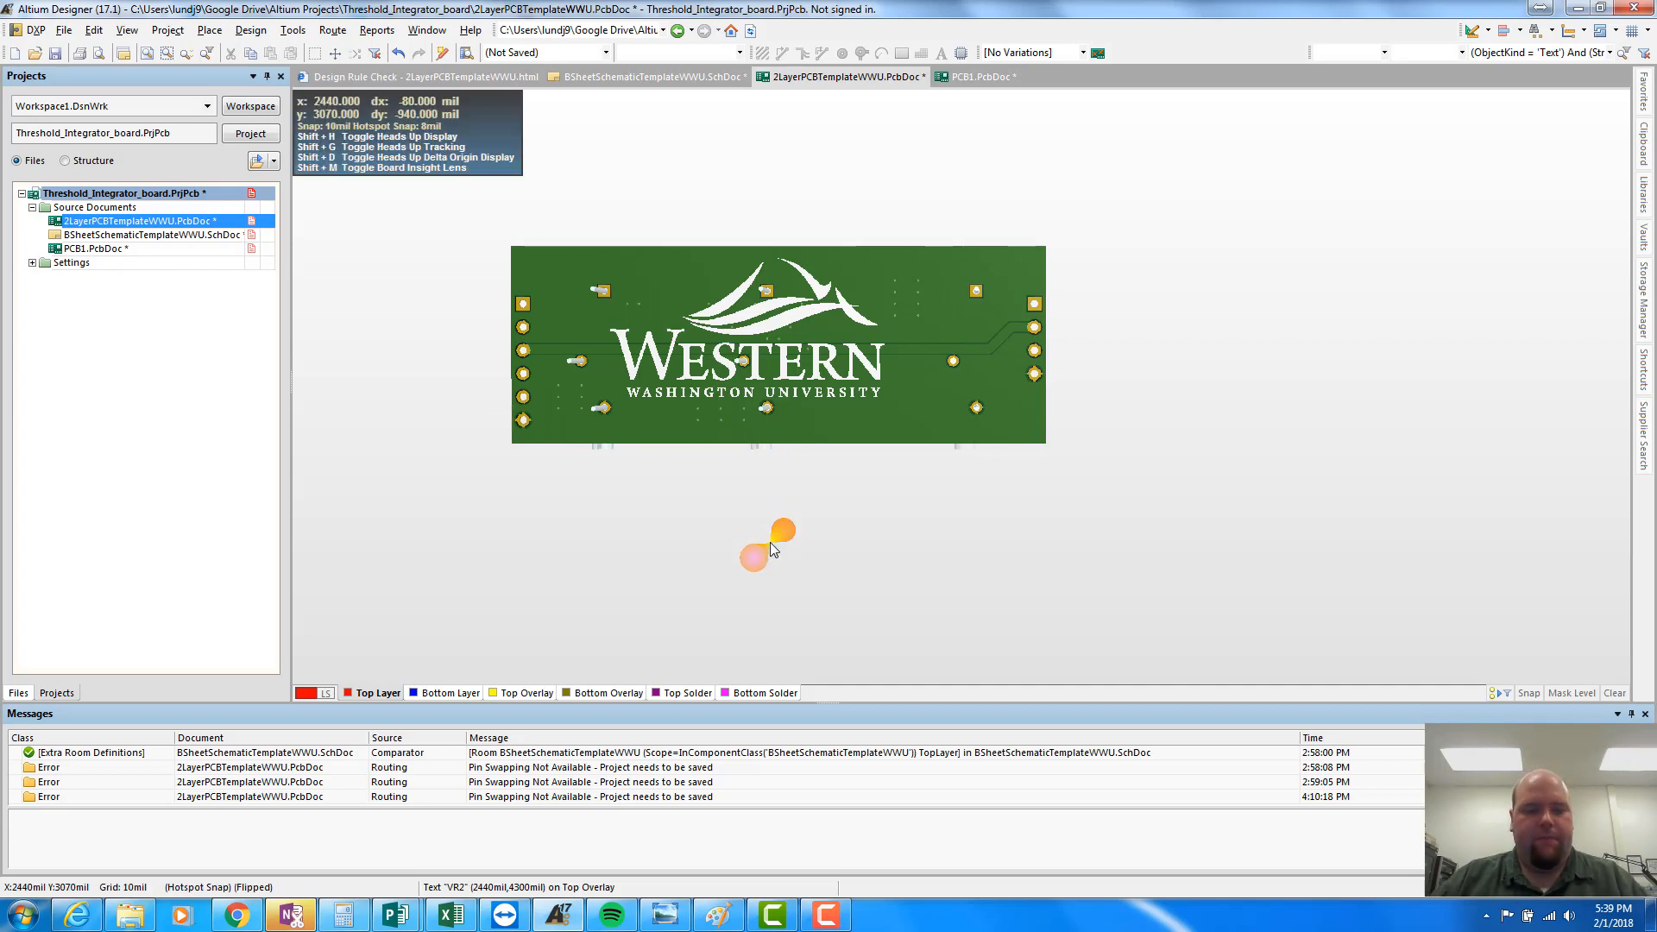
key(2)
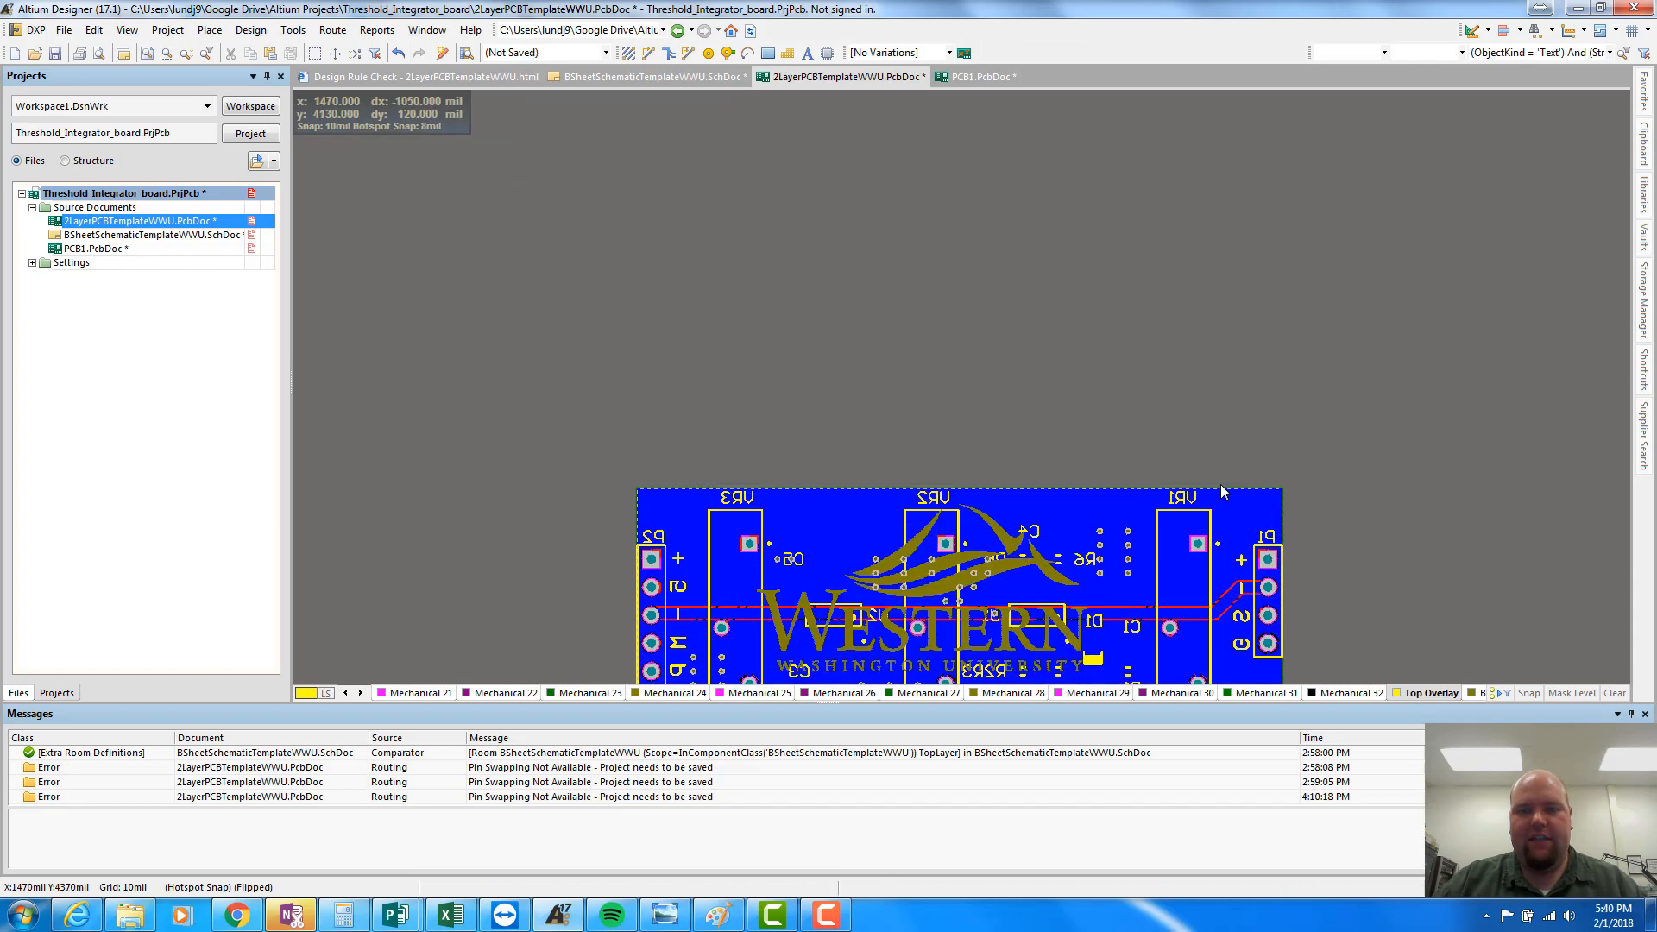
Step: Create a "DATE:" text string on the Bottom Overlay layer with 80 mil height and 12 mil stroke width
ctrl+scroll(914, 596, up, 2)
ctrl+scroll(910, 596, up, 1)
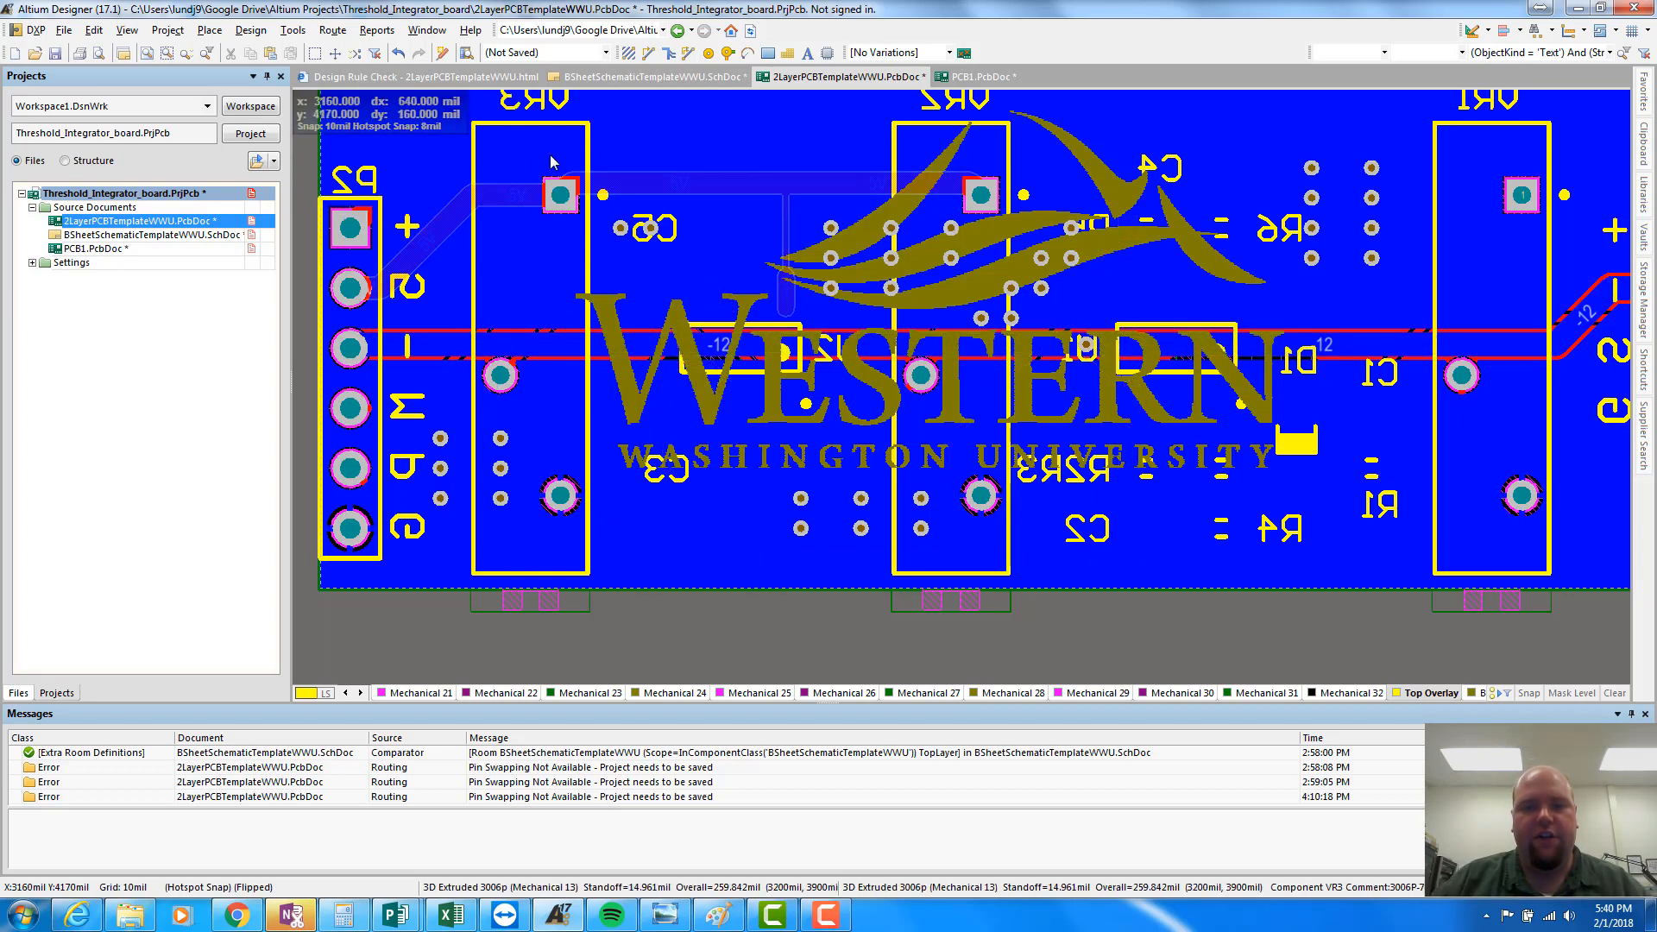
click(210, 30)
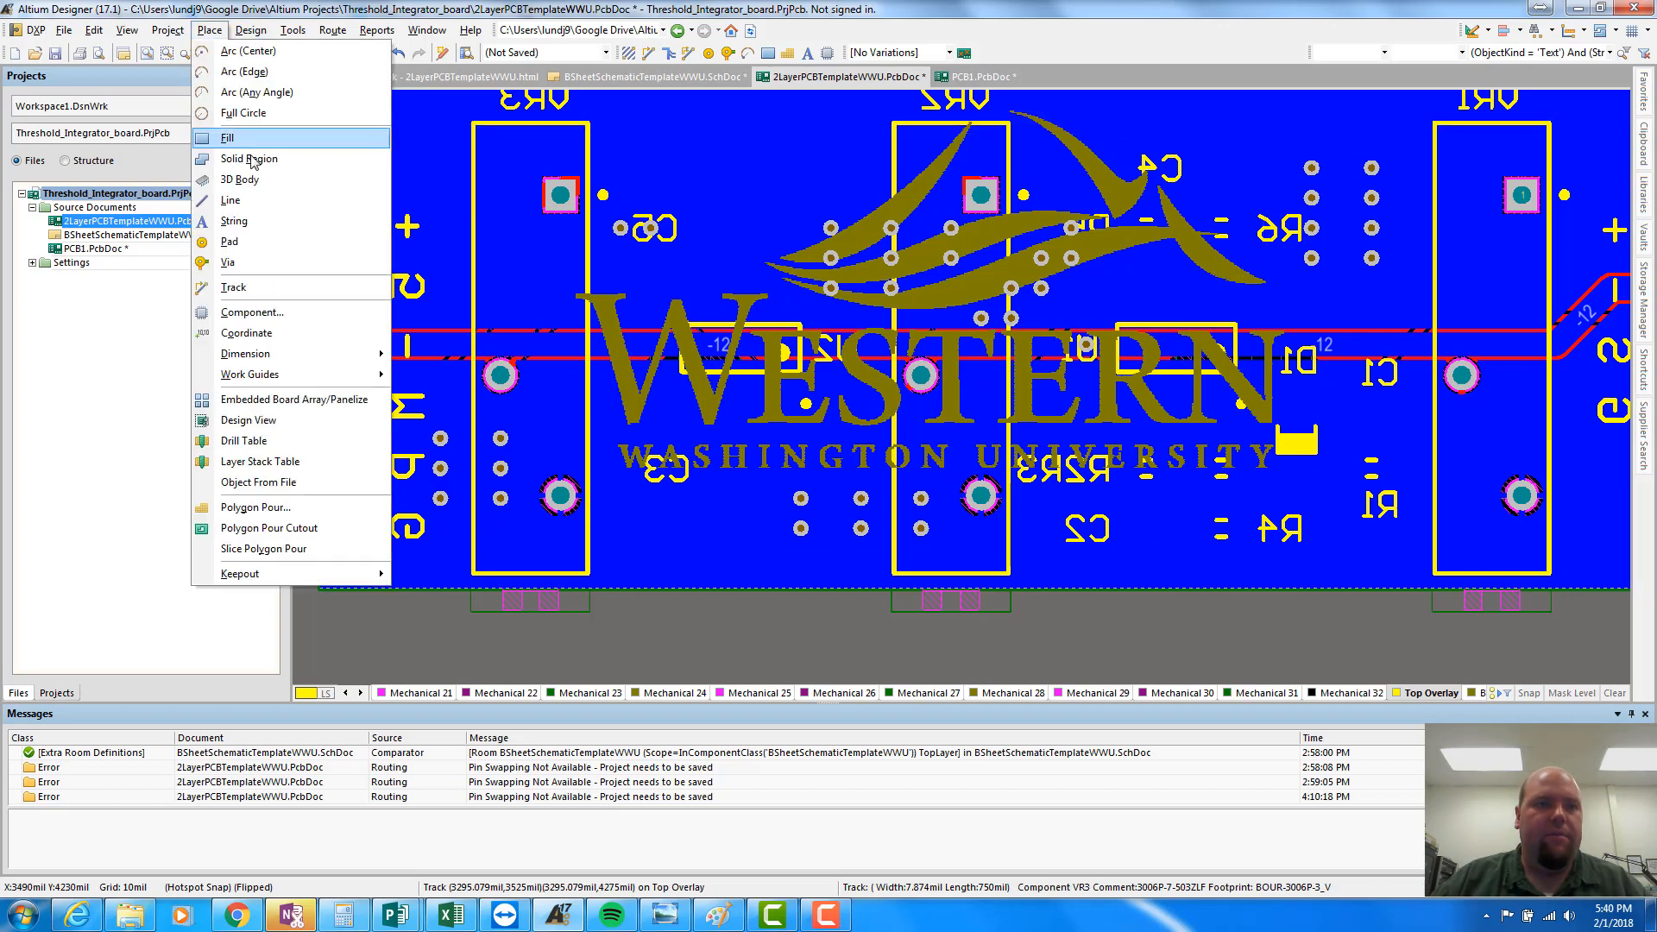
click(240, 225)
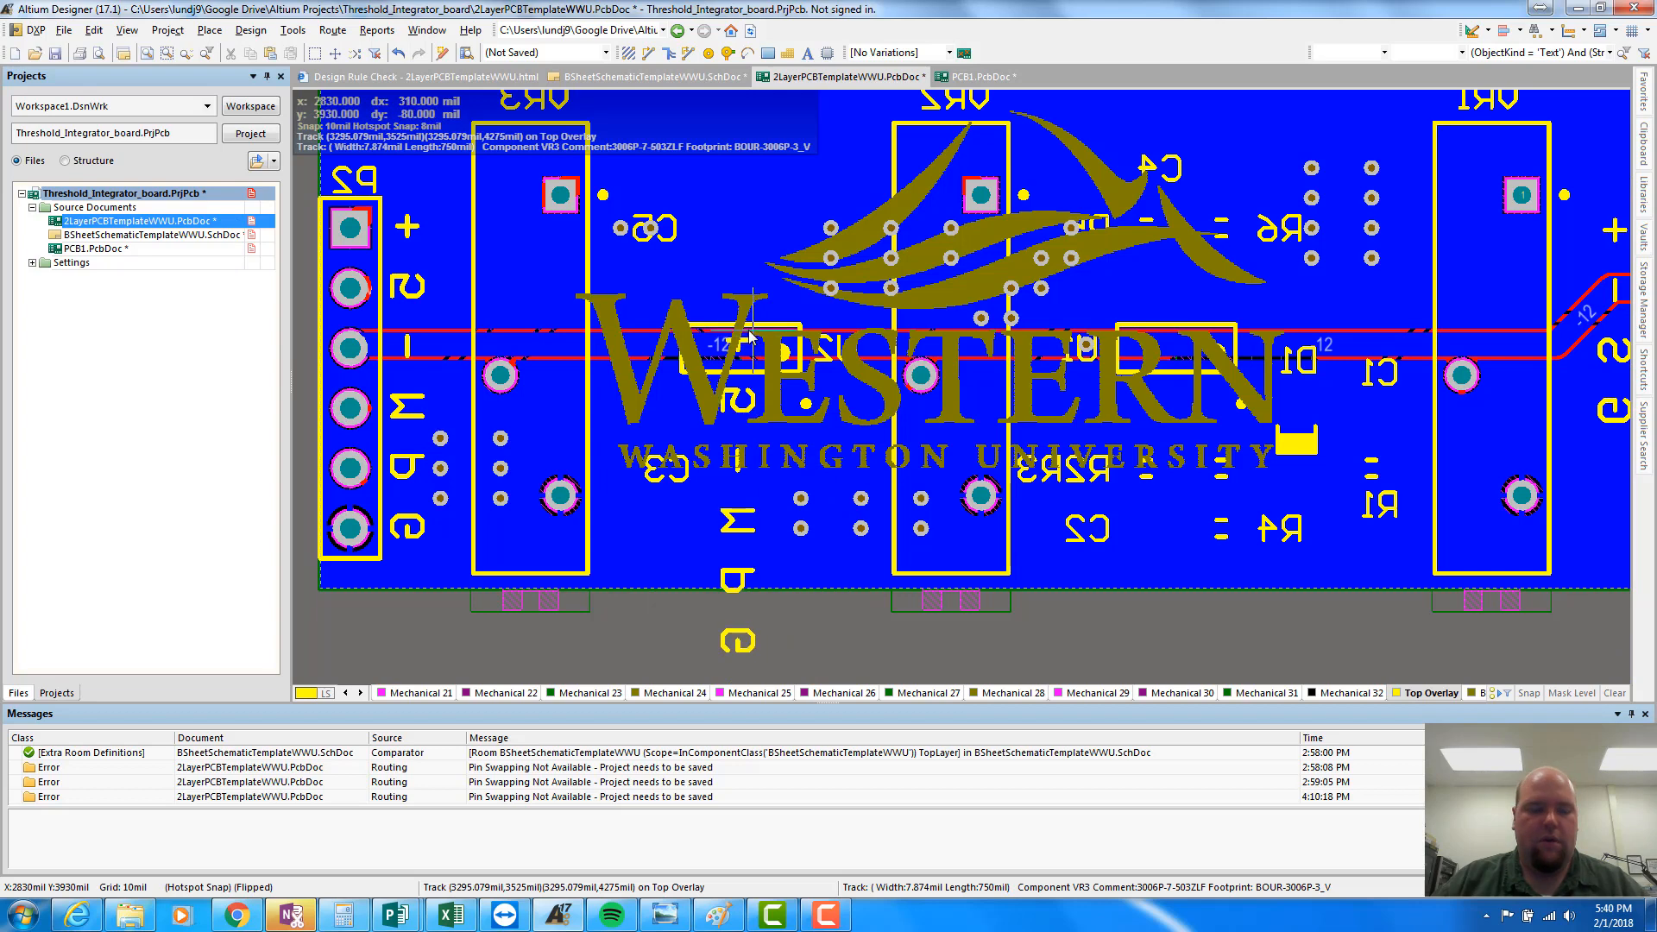
key(Tab)
click(802, 443)
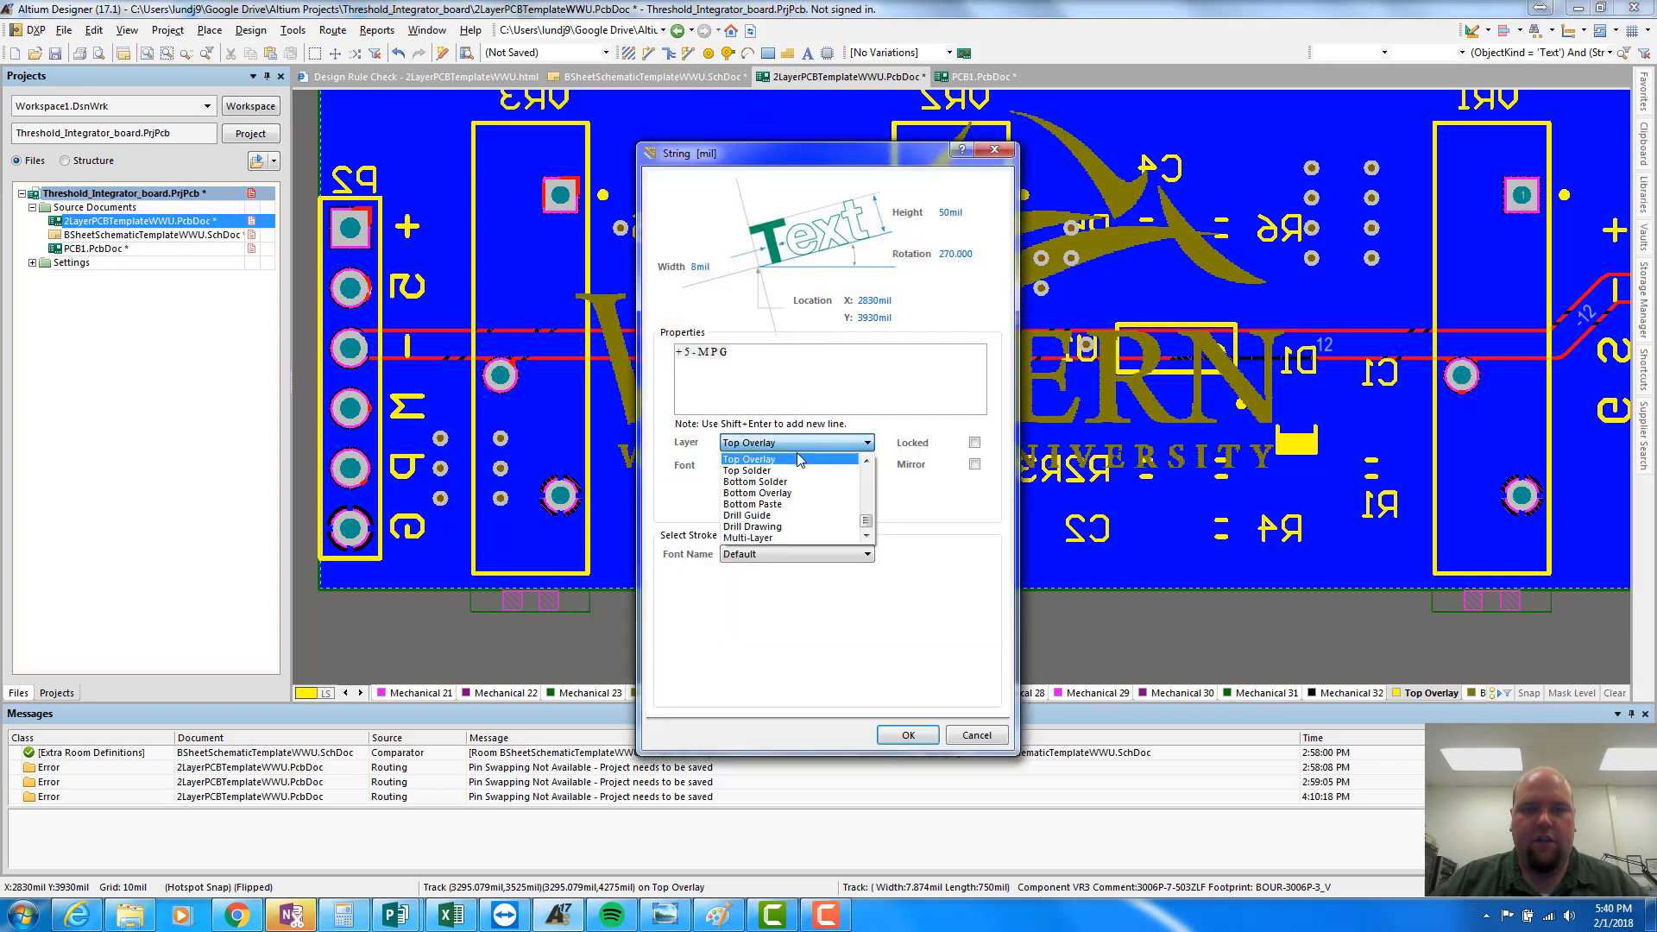
click(774, 494)
key(shift+Tab)
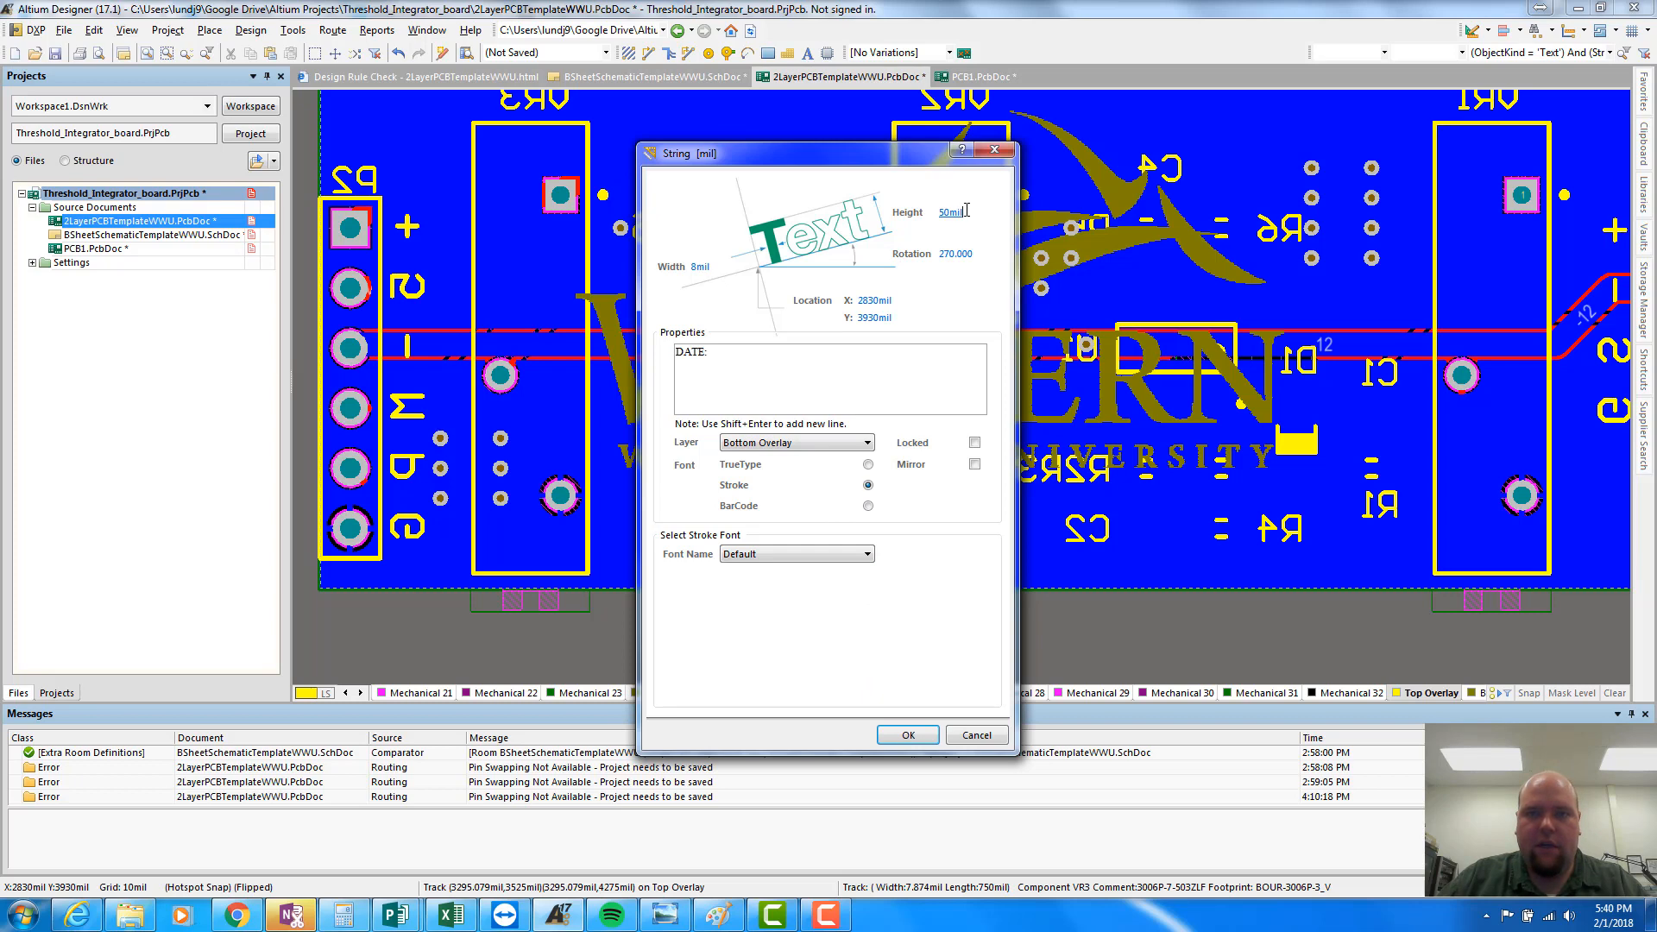
text(80)
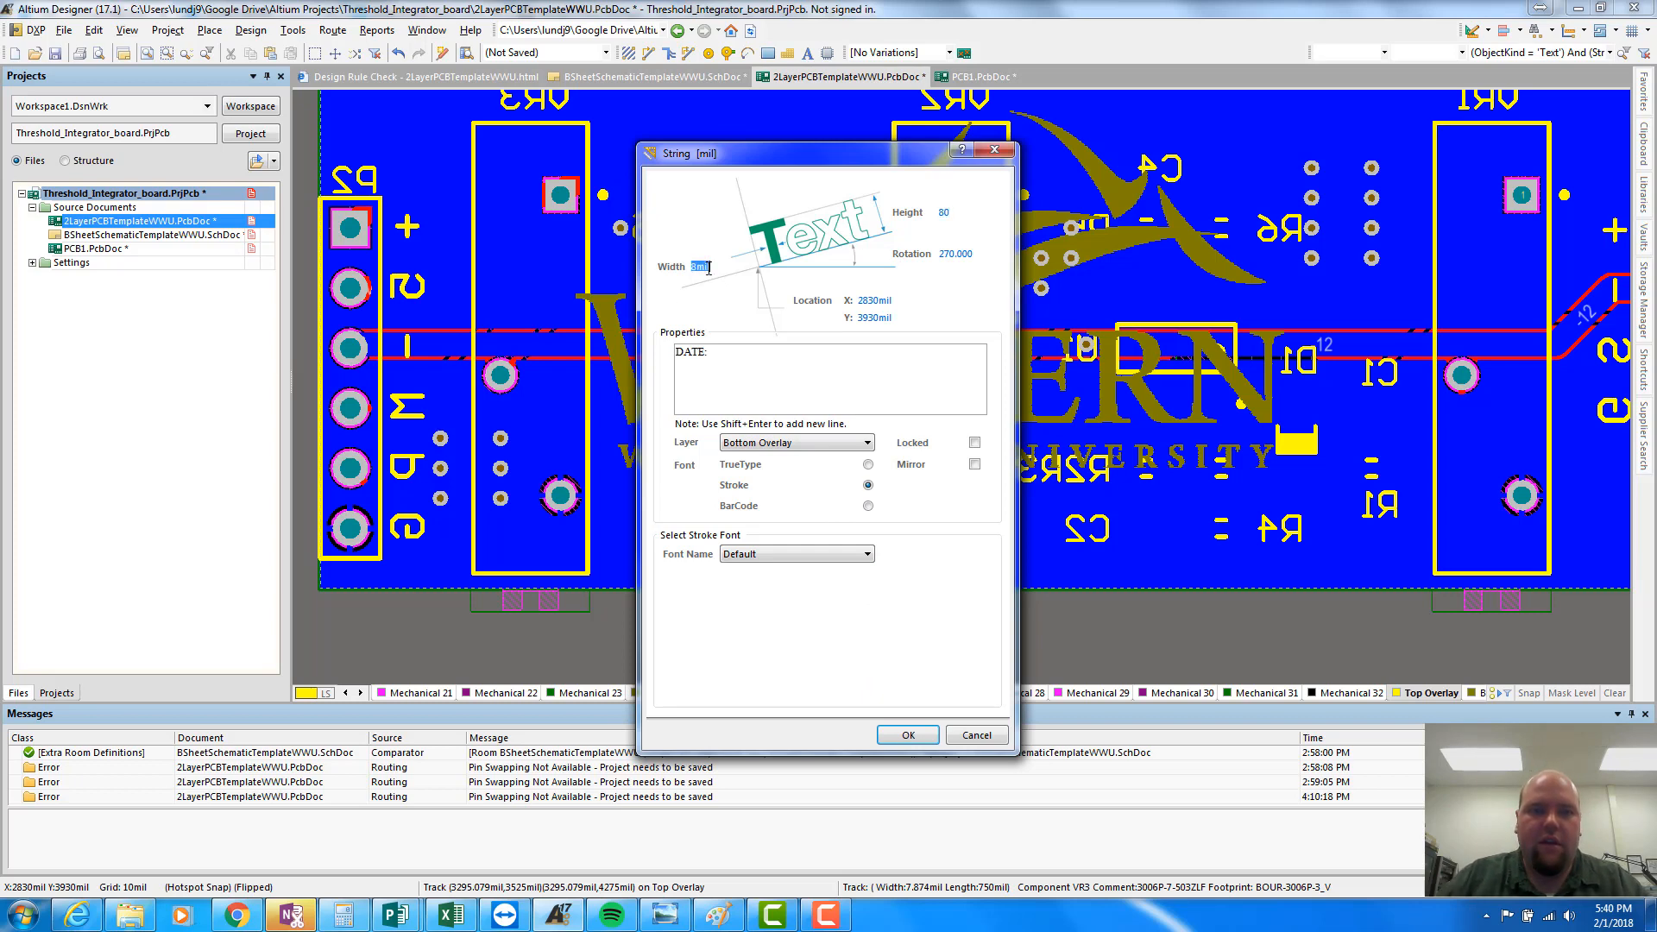
text(12)
key(Return)
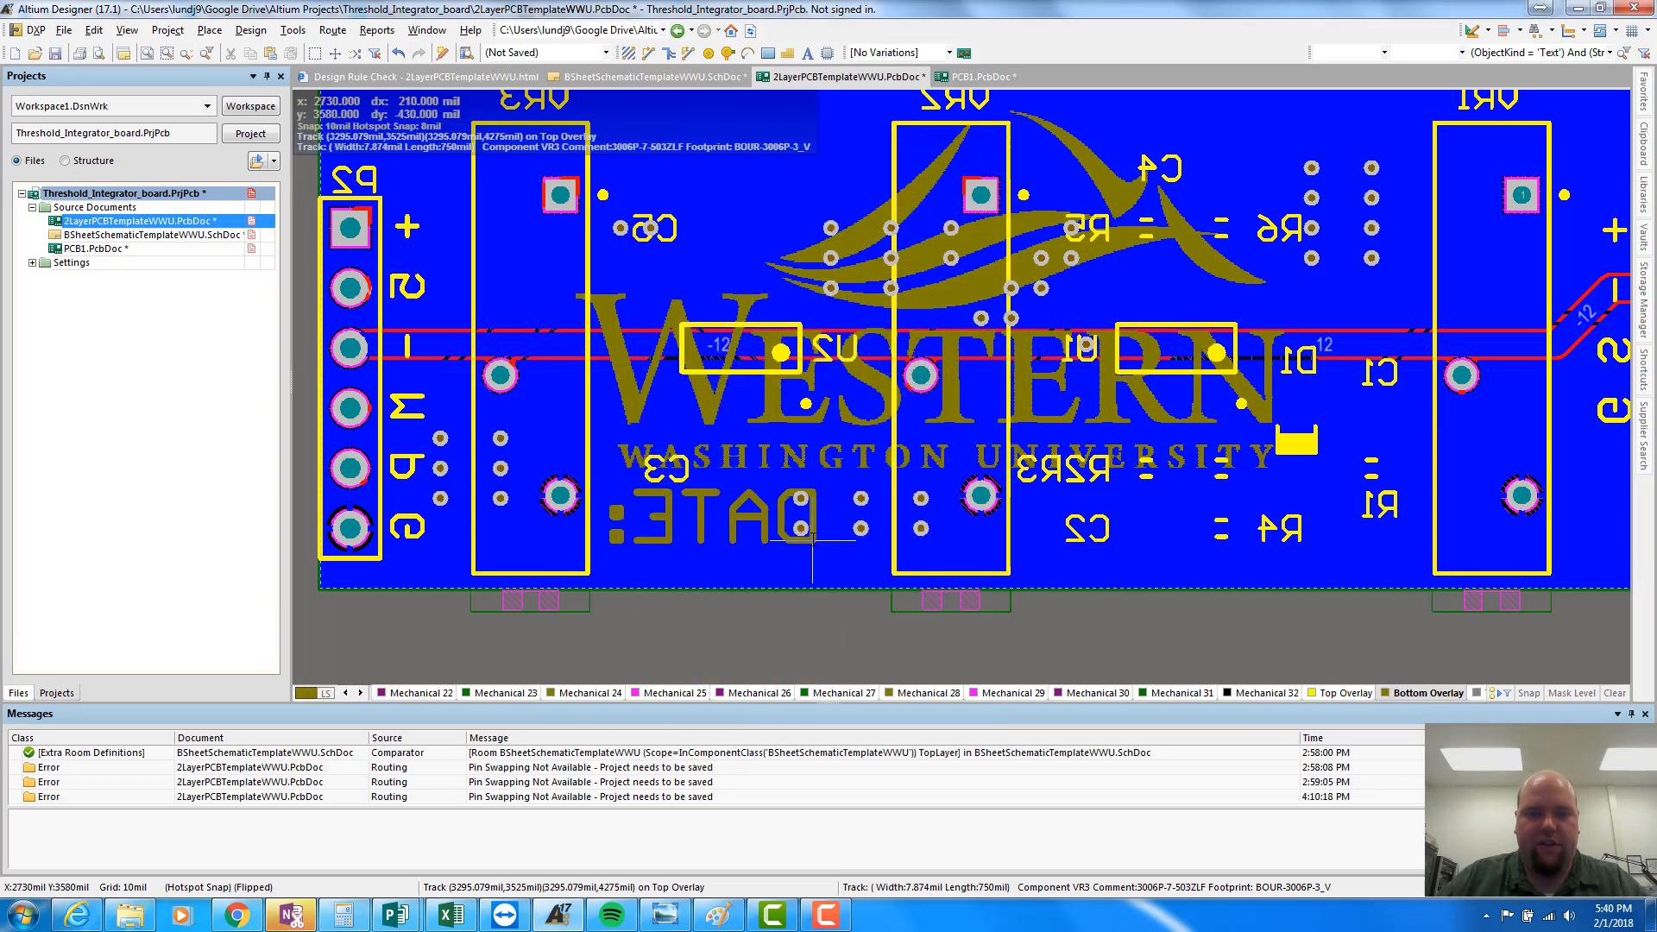
Step: Mirror the horizontal DATE: string and place it below the start of the logo's WASHINGTON line, near the board's lower edge
key(Tab)
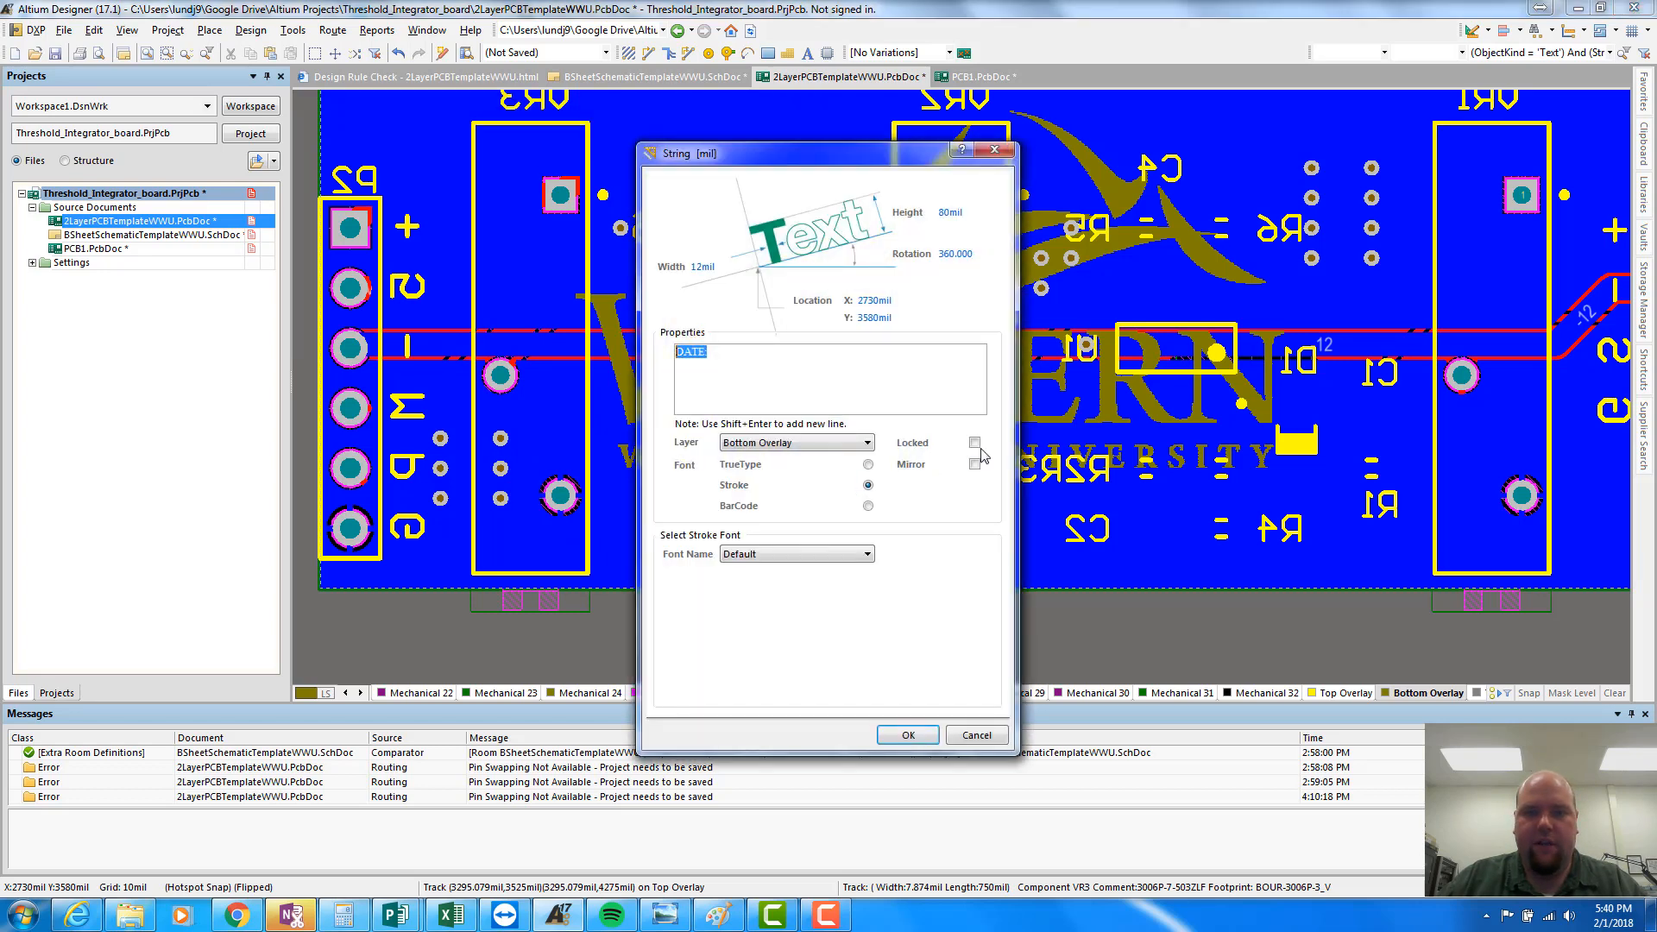
click(905, 734)
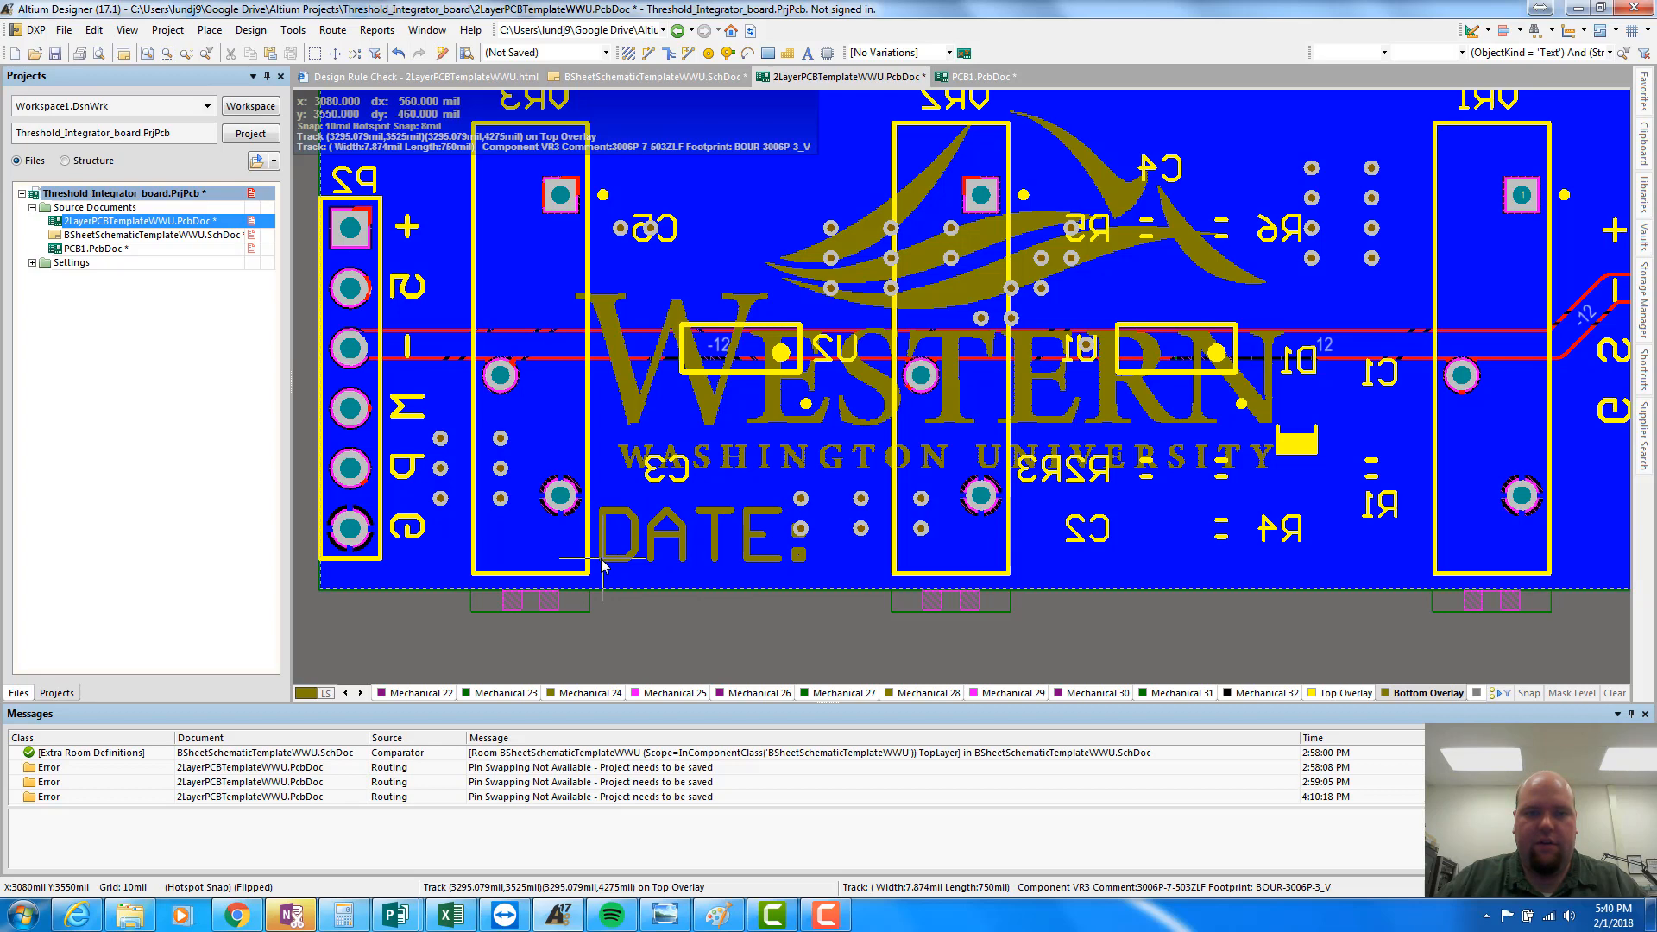
click(601, 565)
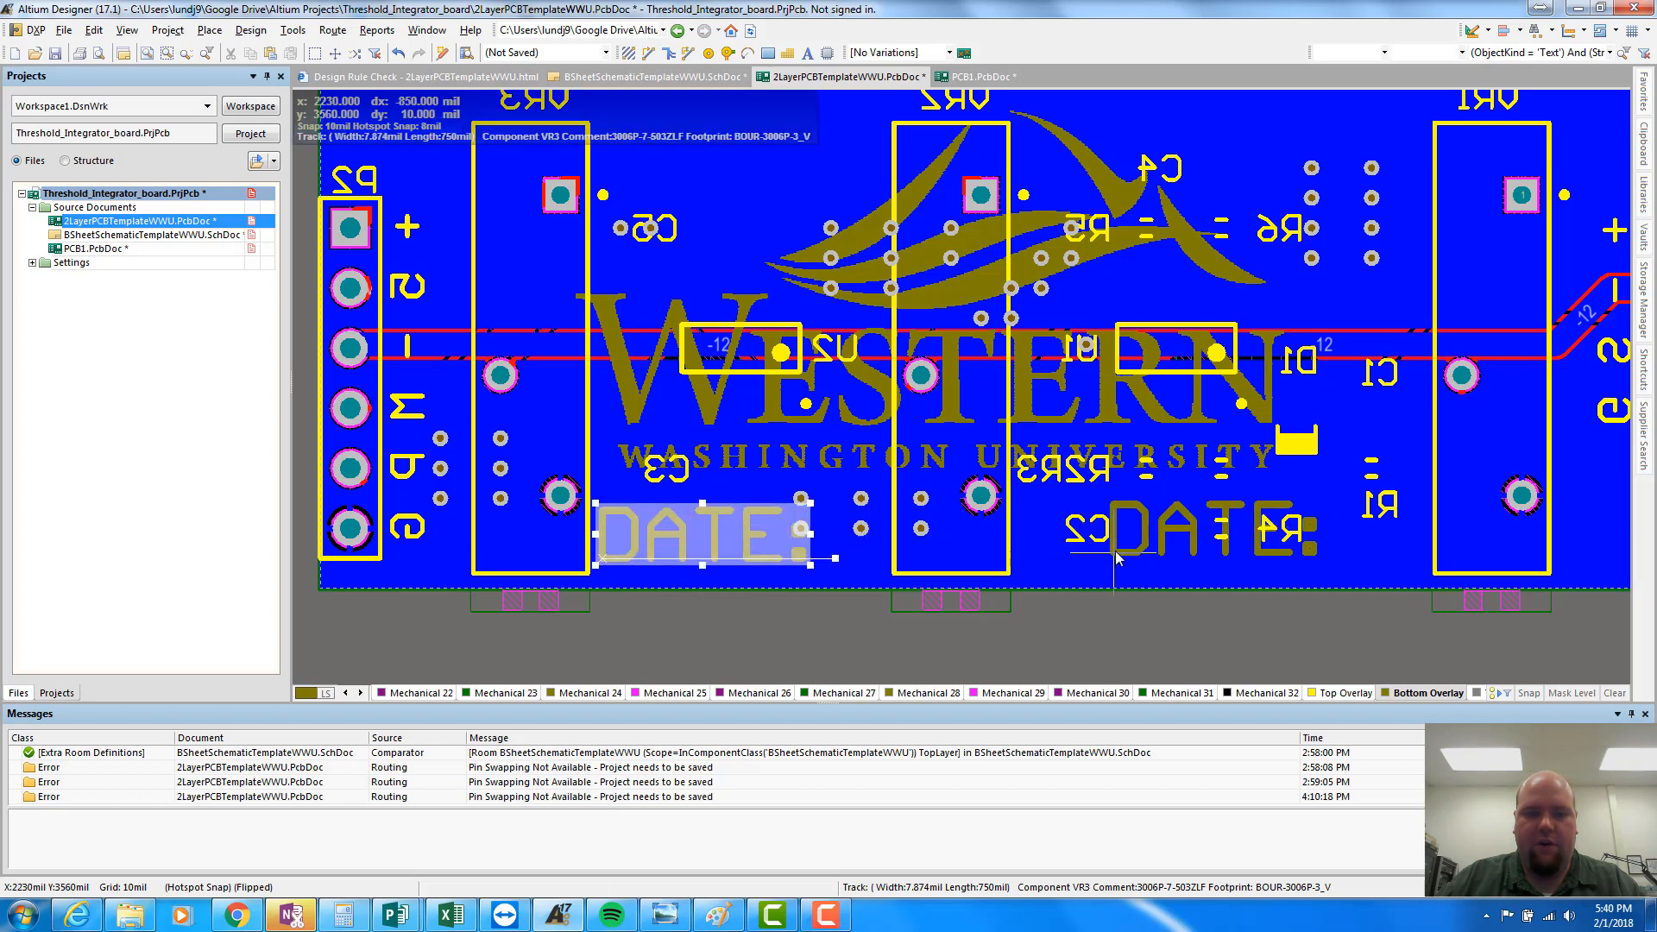
Step: Place a matching "REV:" string level with DATE:, about 900 mil to its right, and finish placing strings
key(Tab)
text(REV)
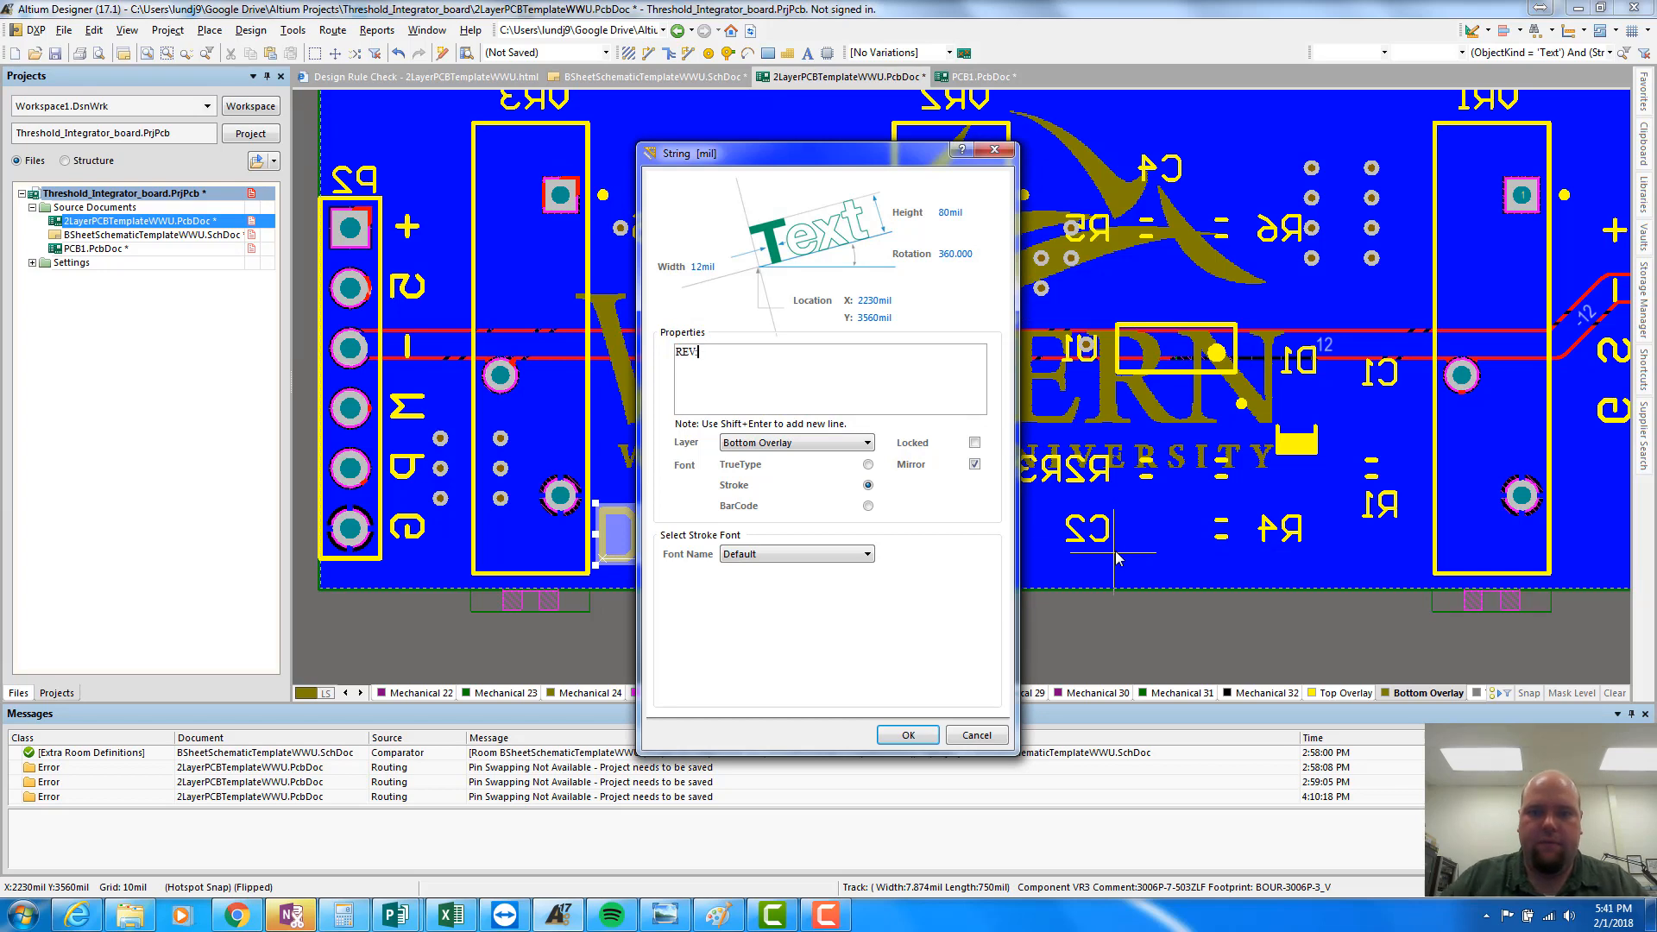
key(Return)
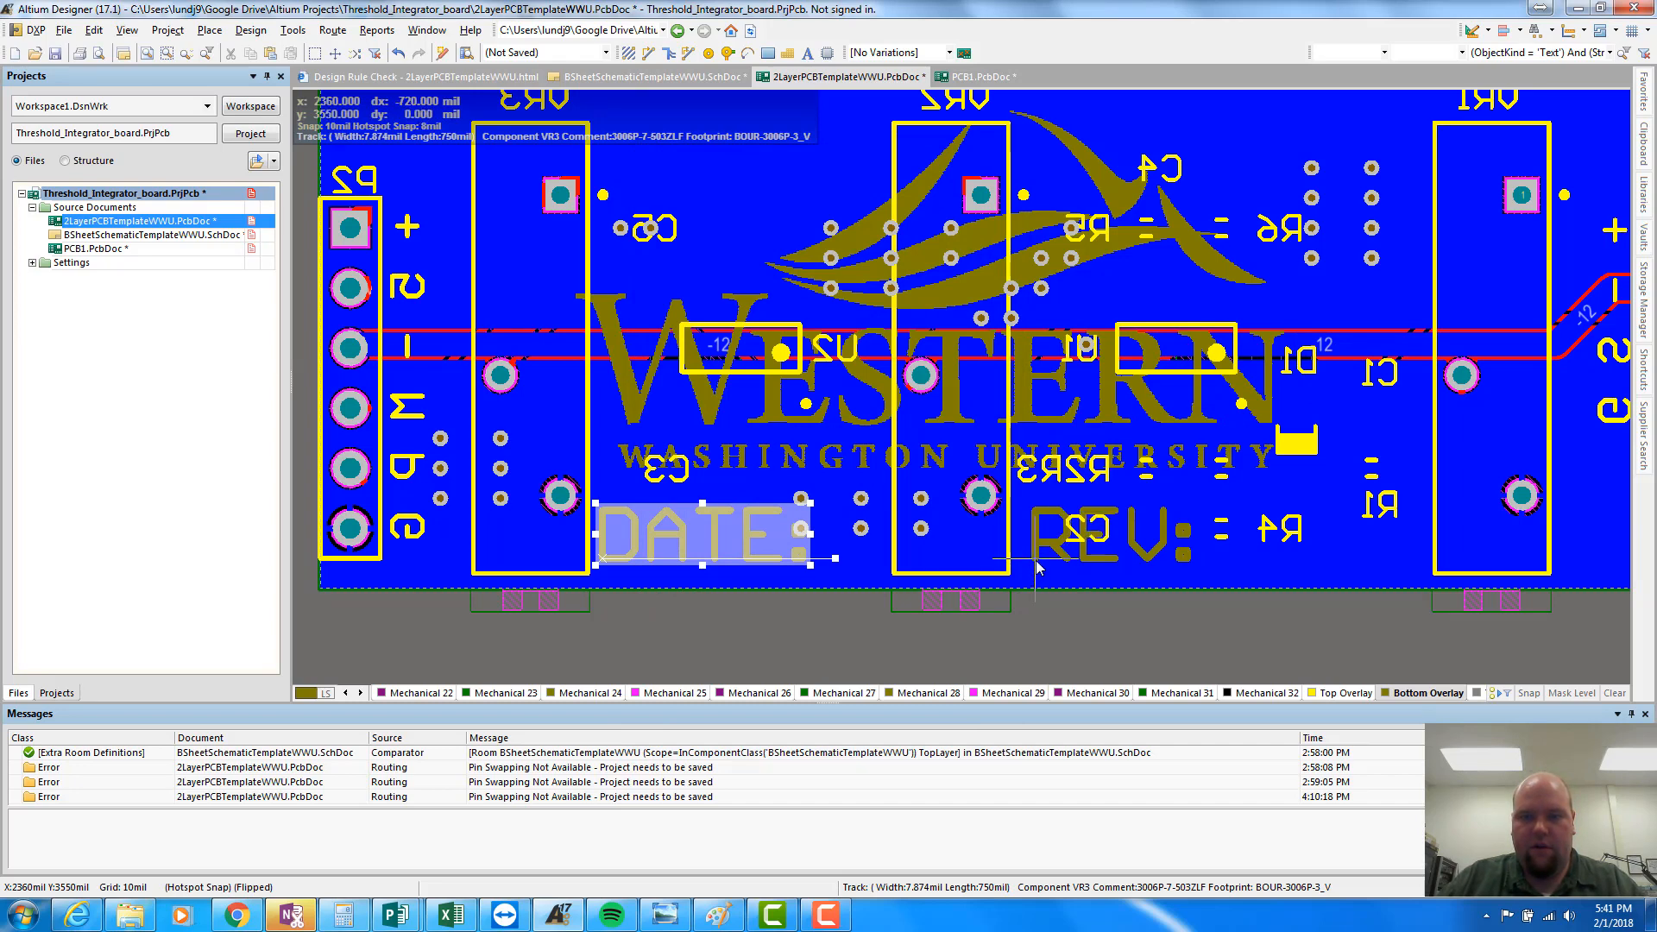
click(1139, 562)
key(Escape)
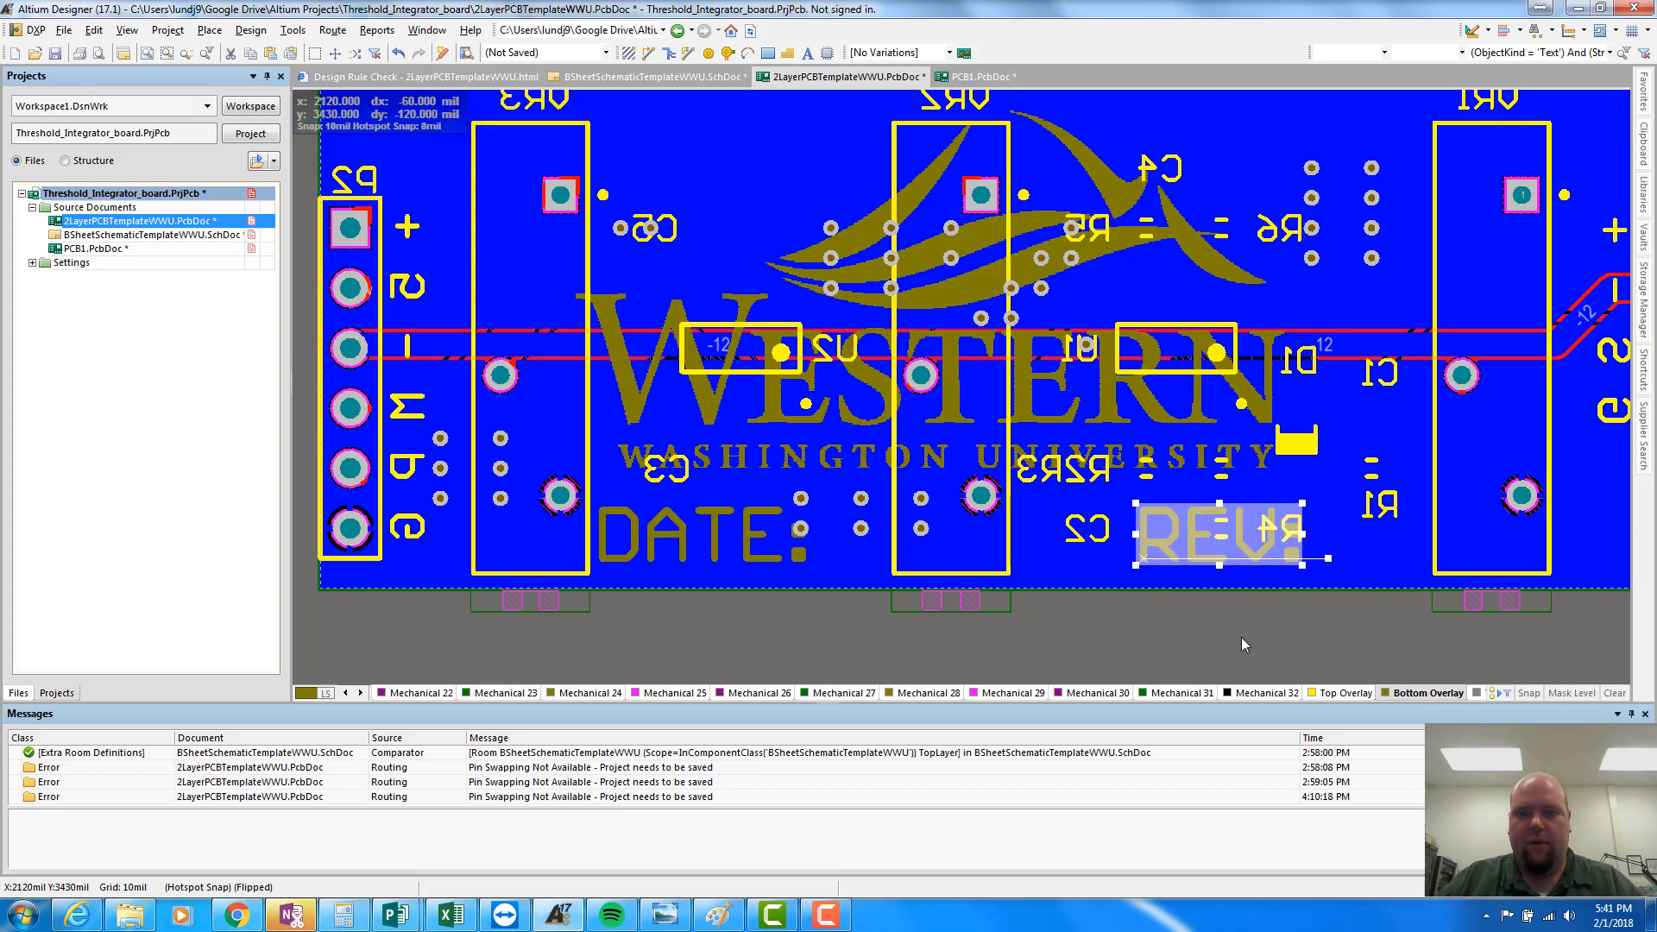
Step: Draw a rectangular fill about 460 by 140 mil on the Bottom Overlay, between the DATE: and REV: labels
ctrl+scroll(1353, 582, down, 2)
ctrl+scroll(1463, 608, up, 3)
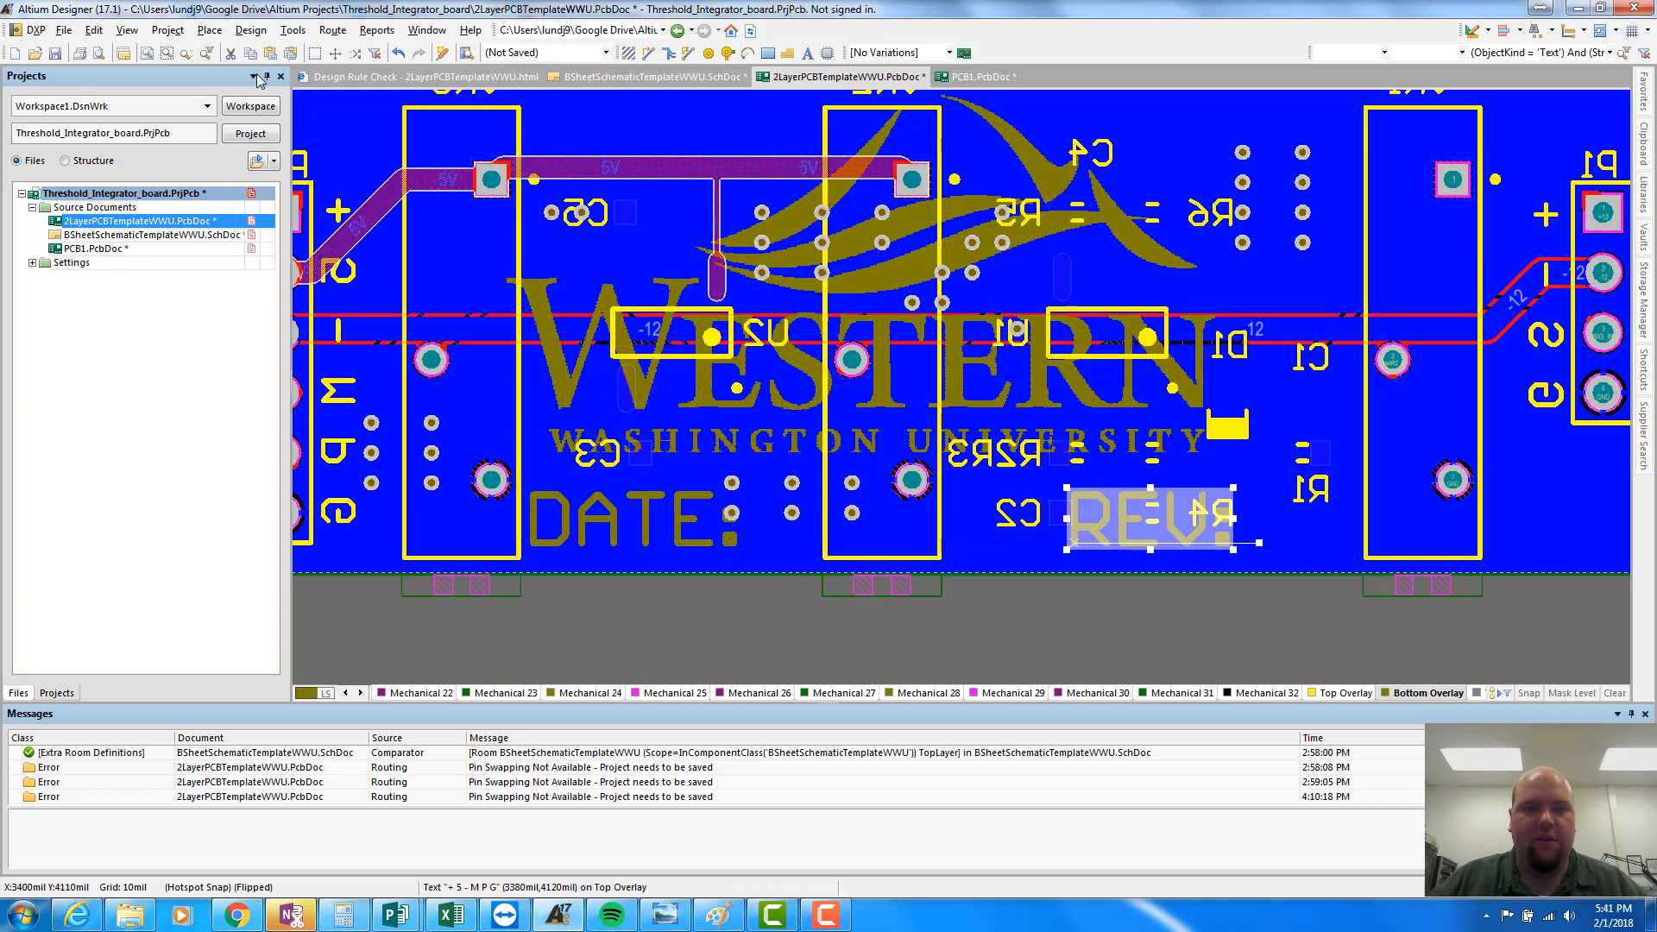
click(210, 30)
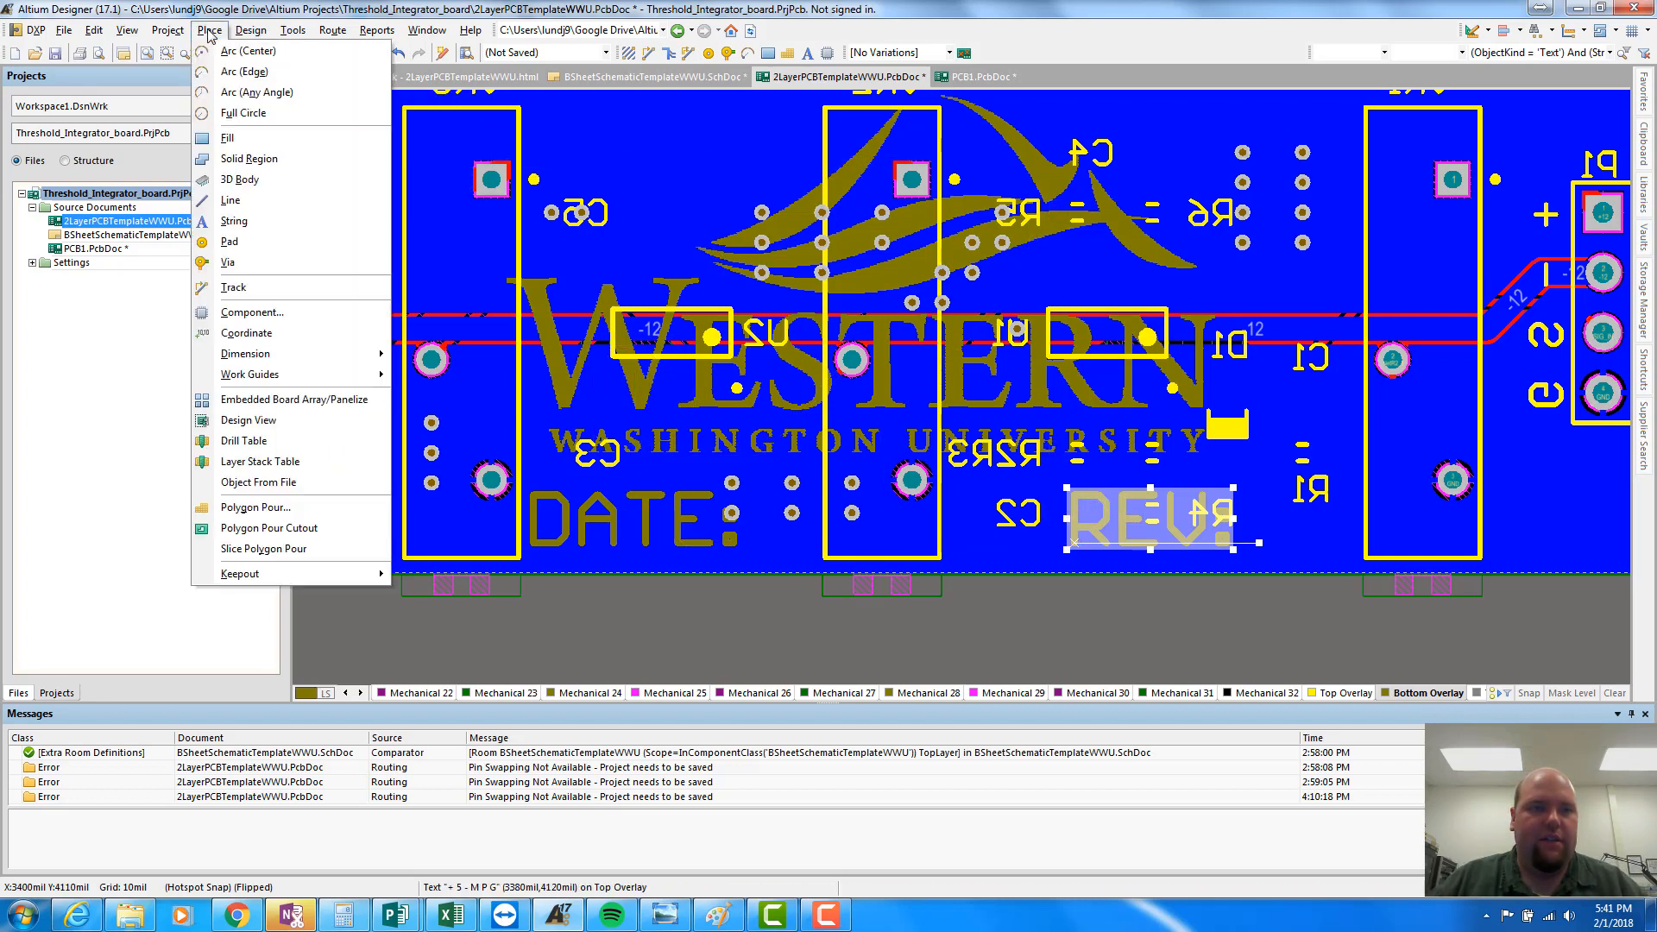
click(229, 142)
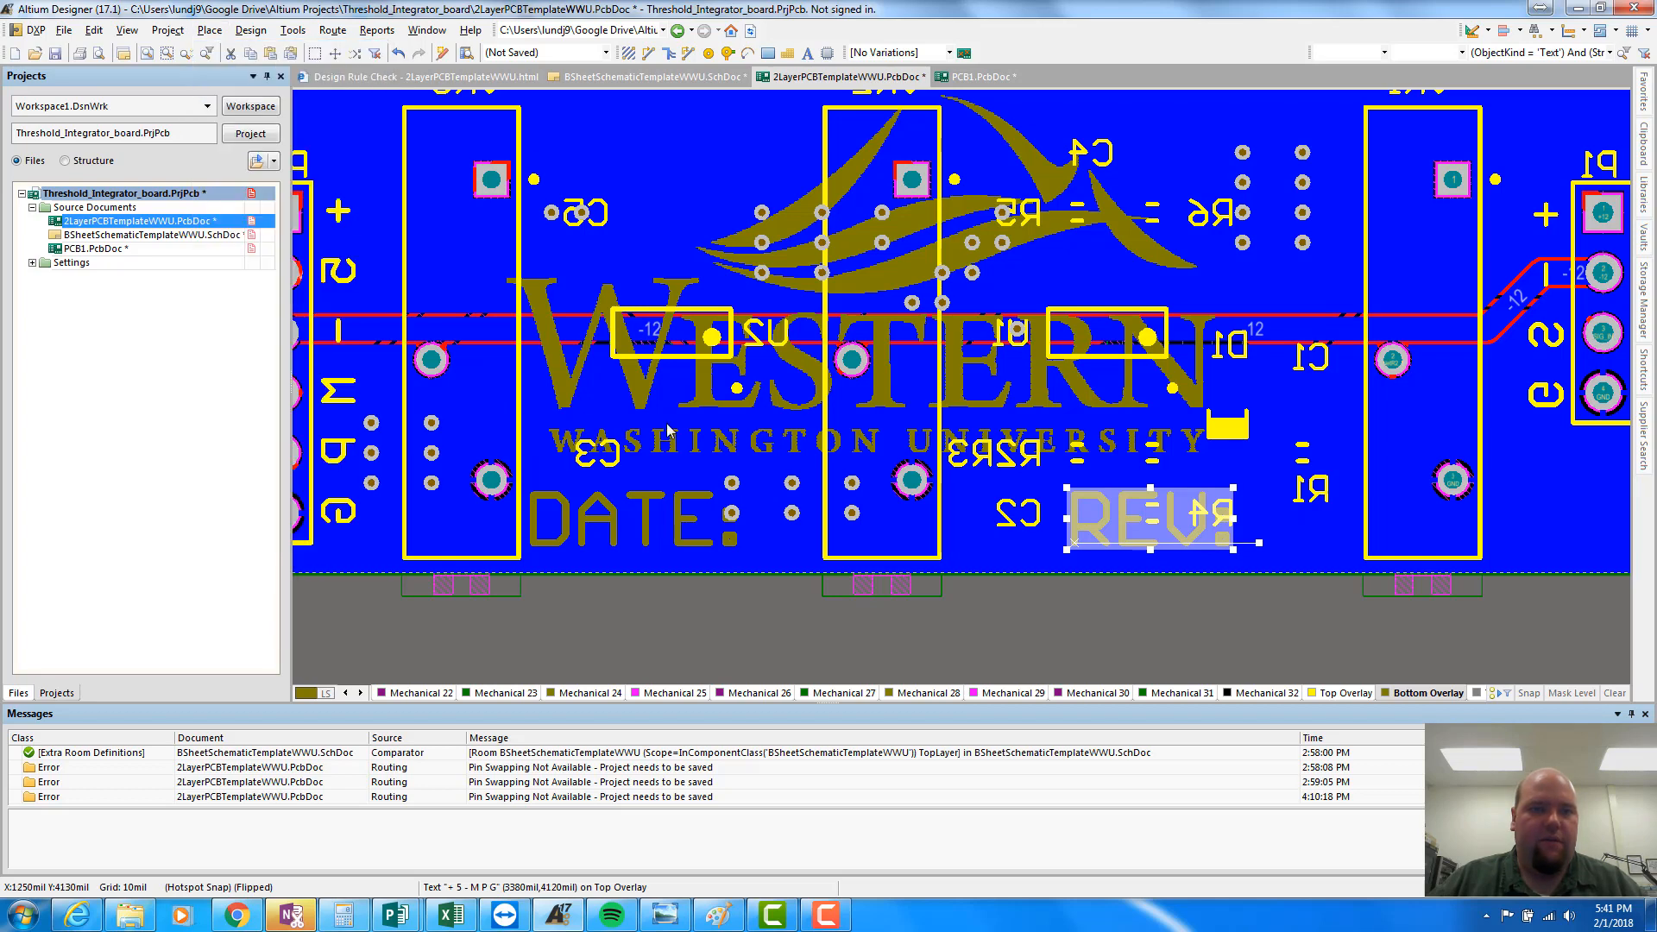
click(757, 556)
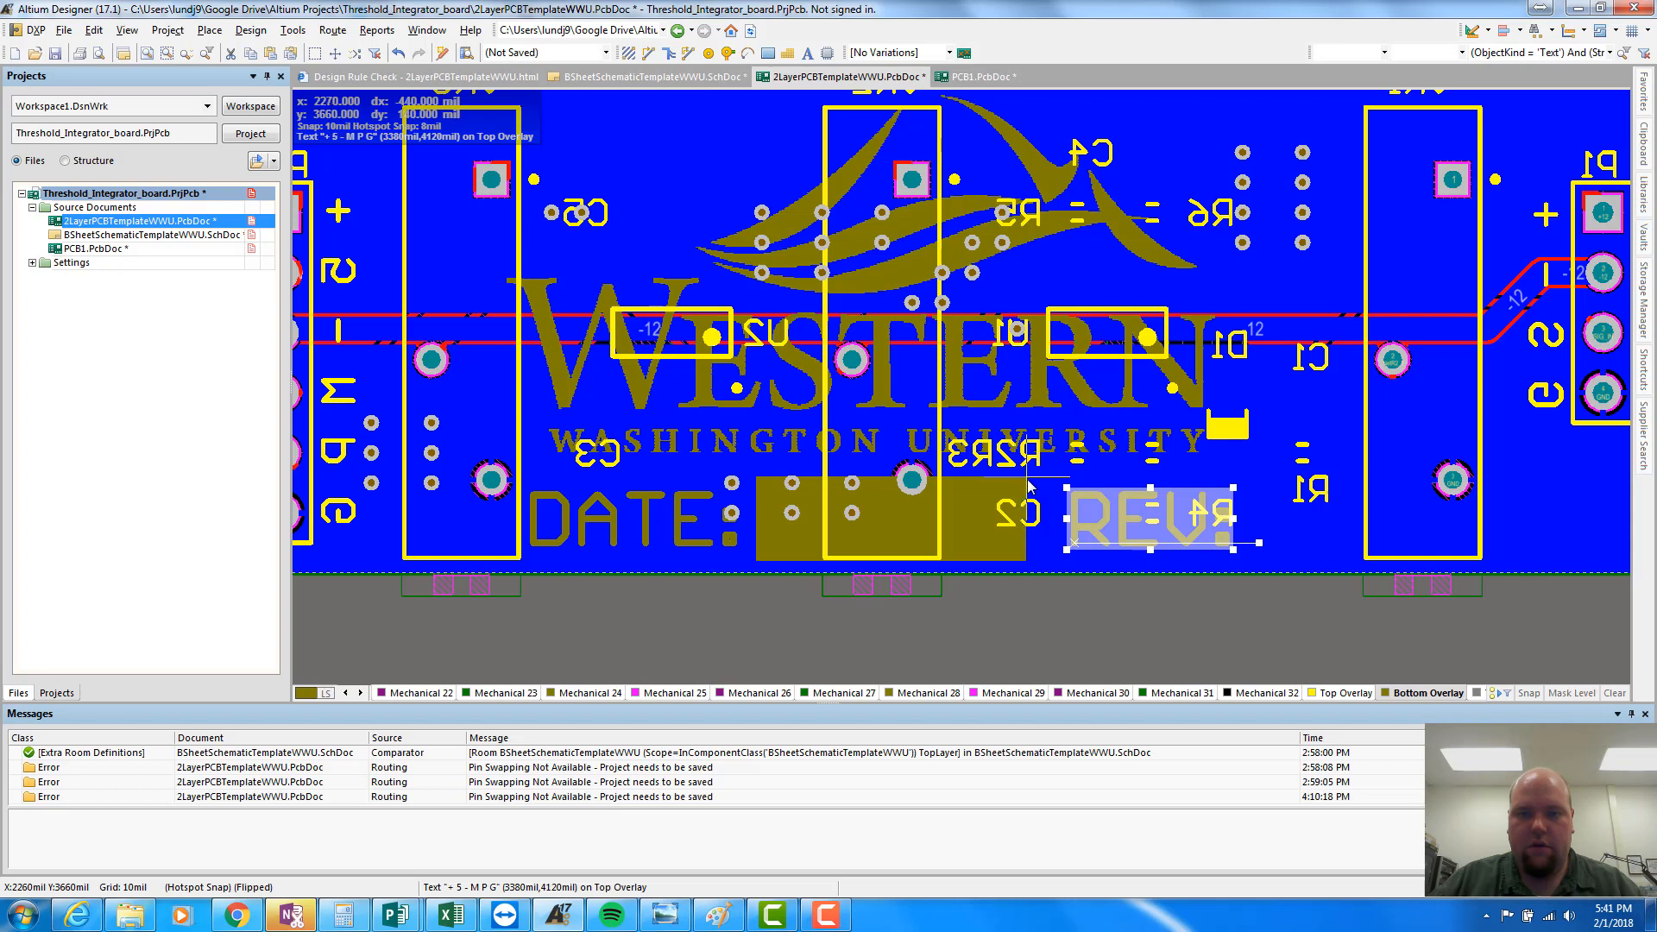
click(1033, 486)
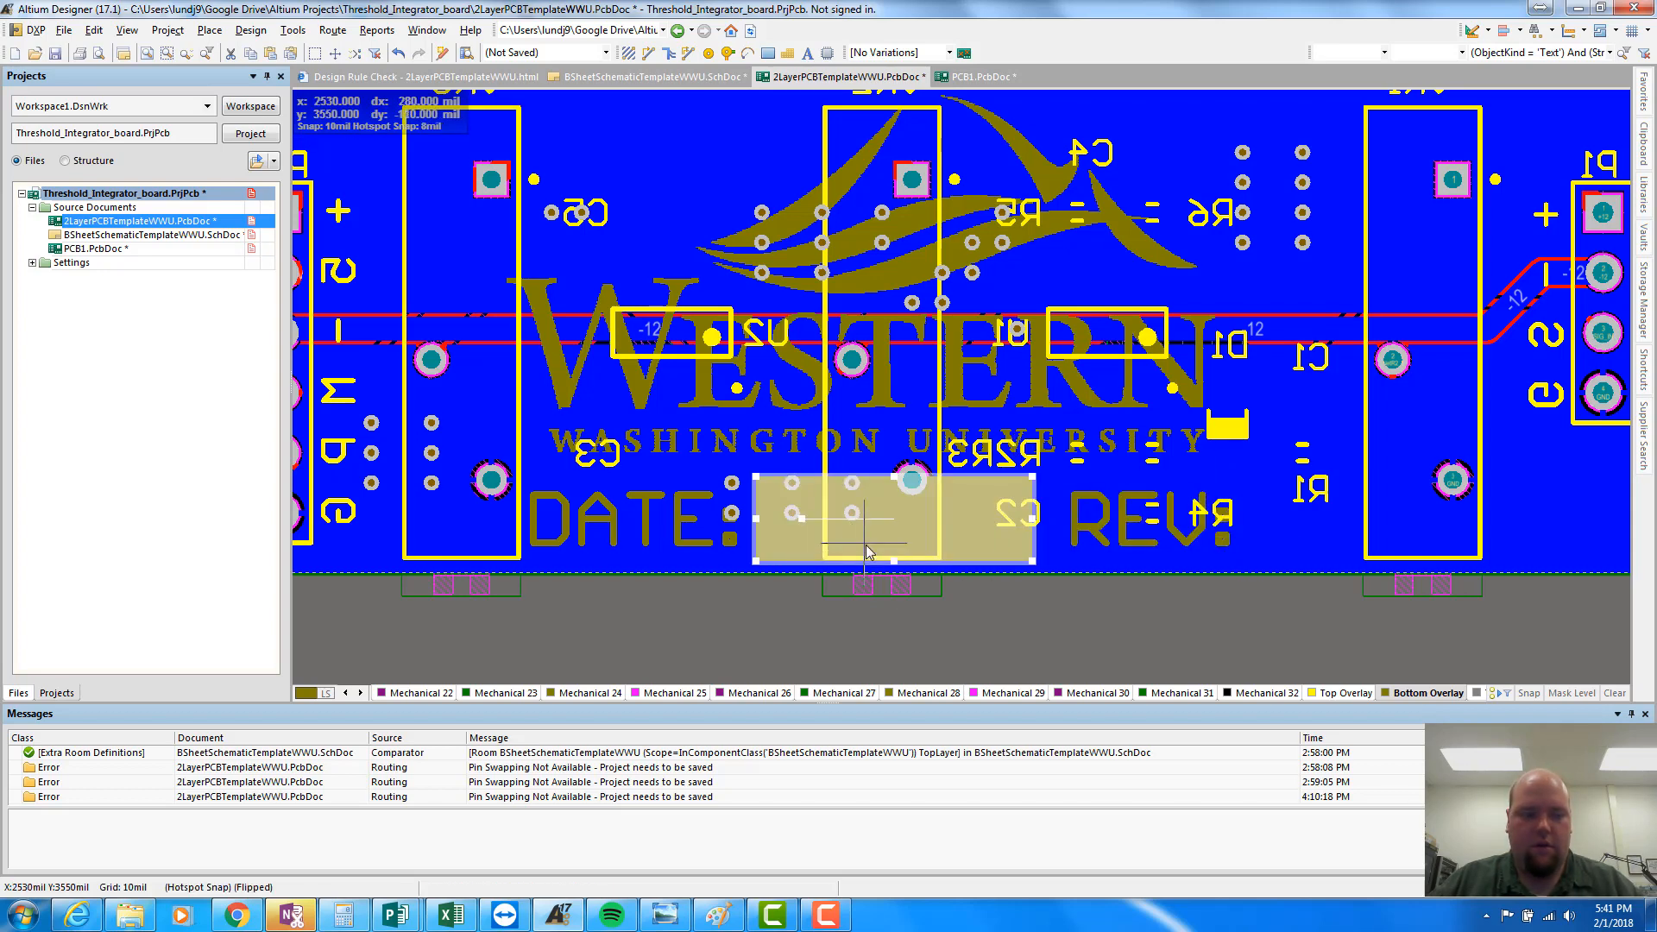
Step: Copy the fill from its lower-left corner, paste it after the REV: label, and shift the copy about 10 mil right
key(ctrl+c)
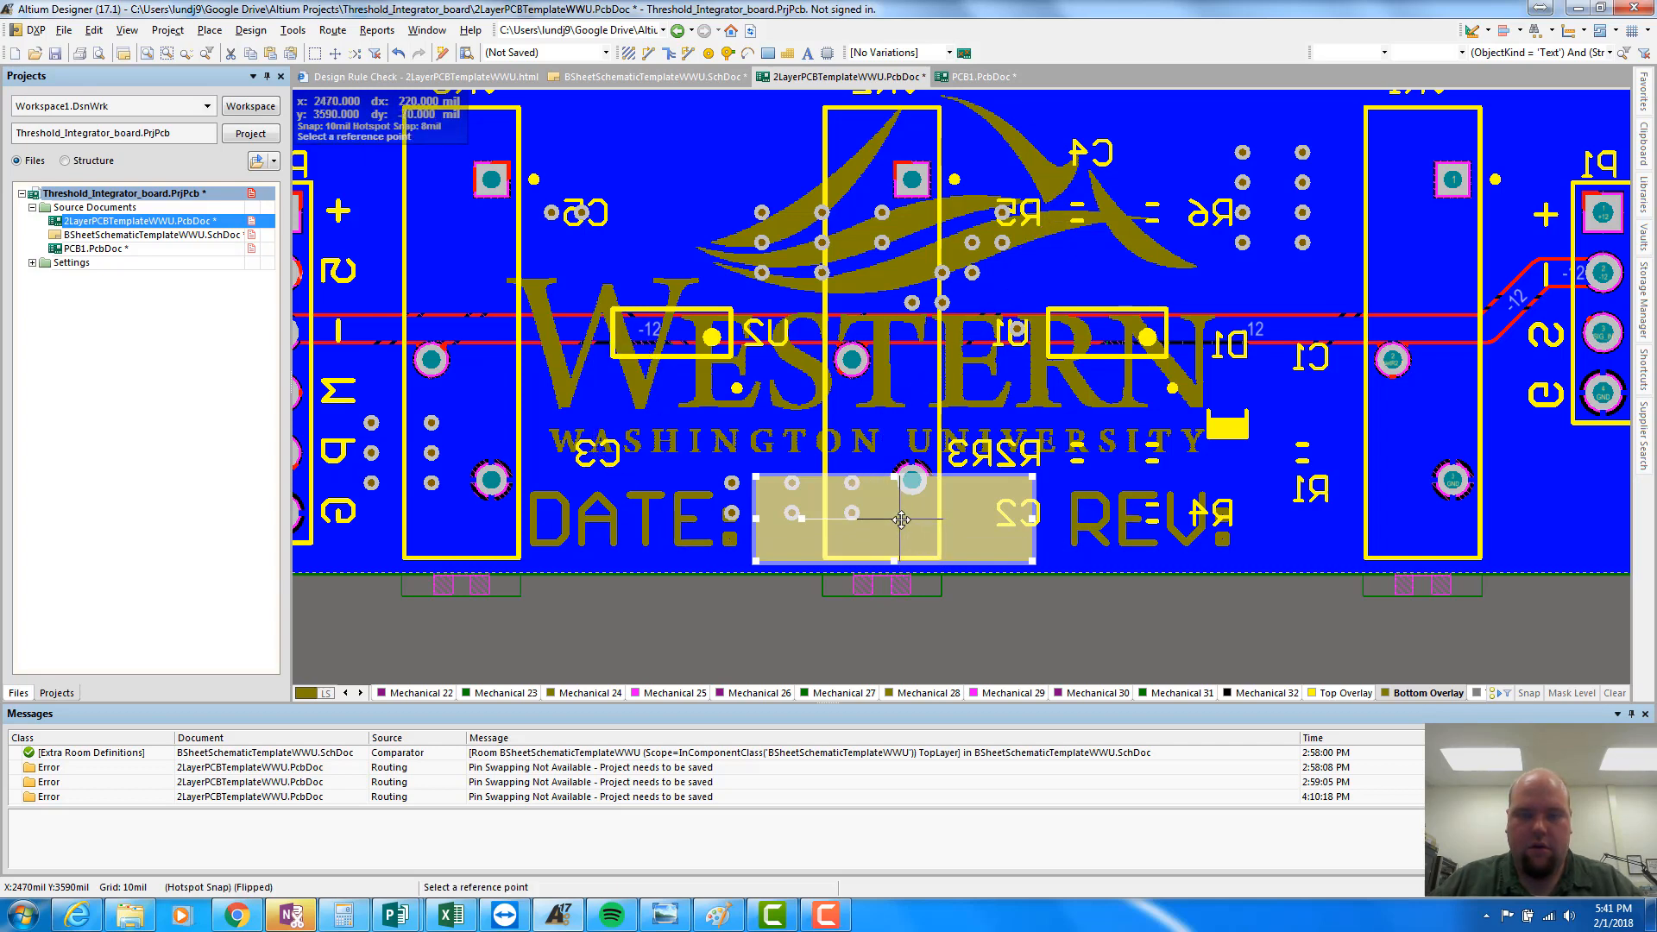
click(758, 561)
key(ctrl+v)
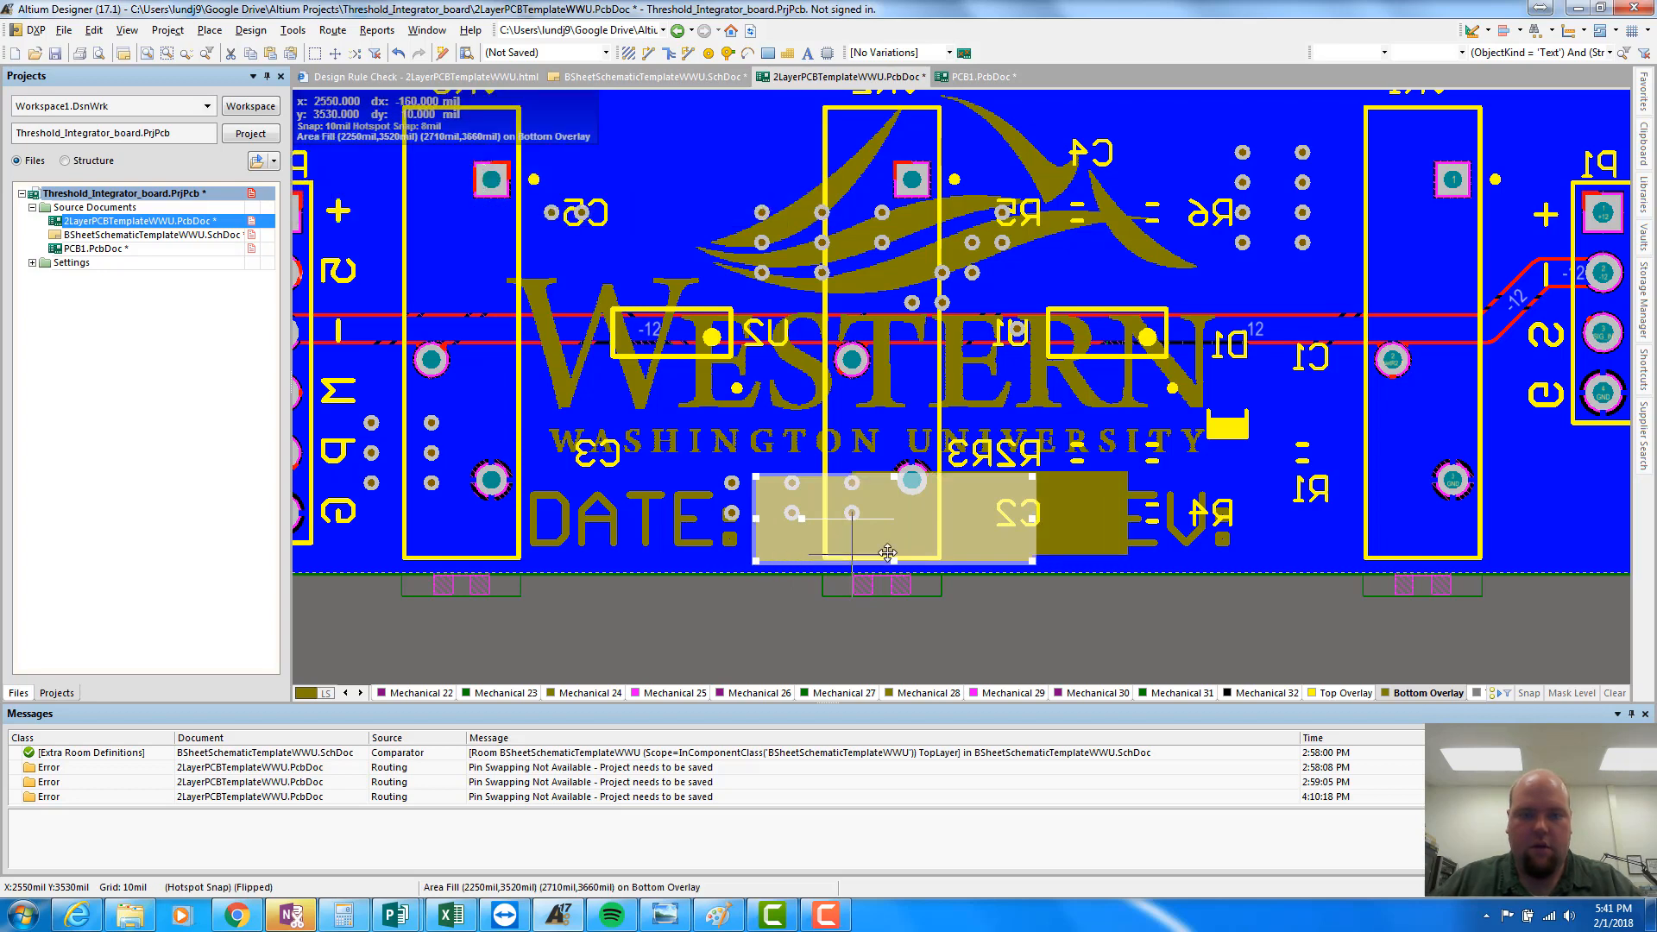
click(1240, 559)
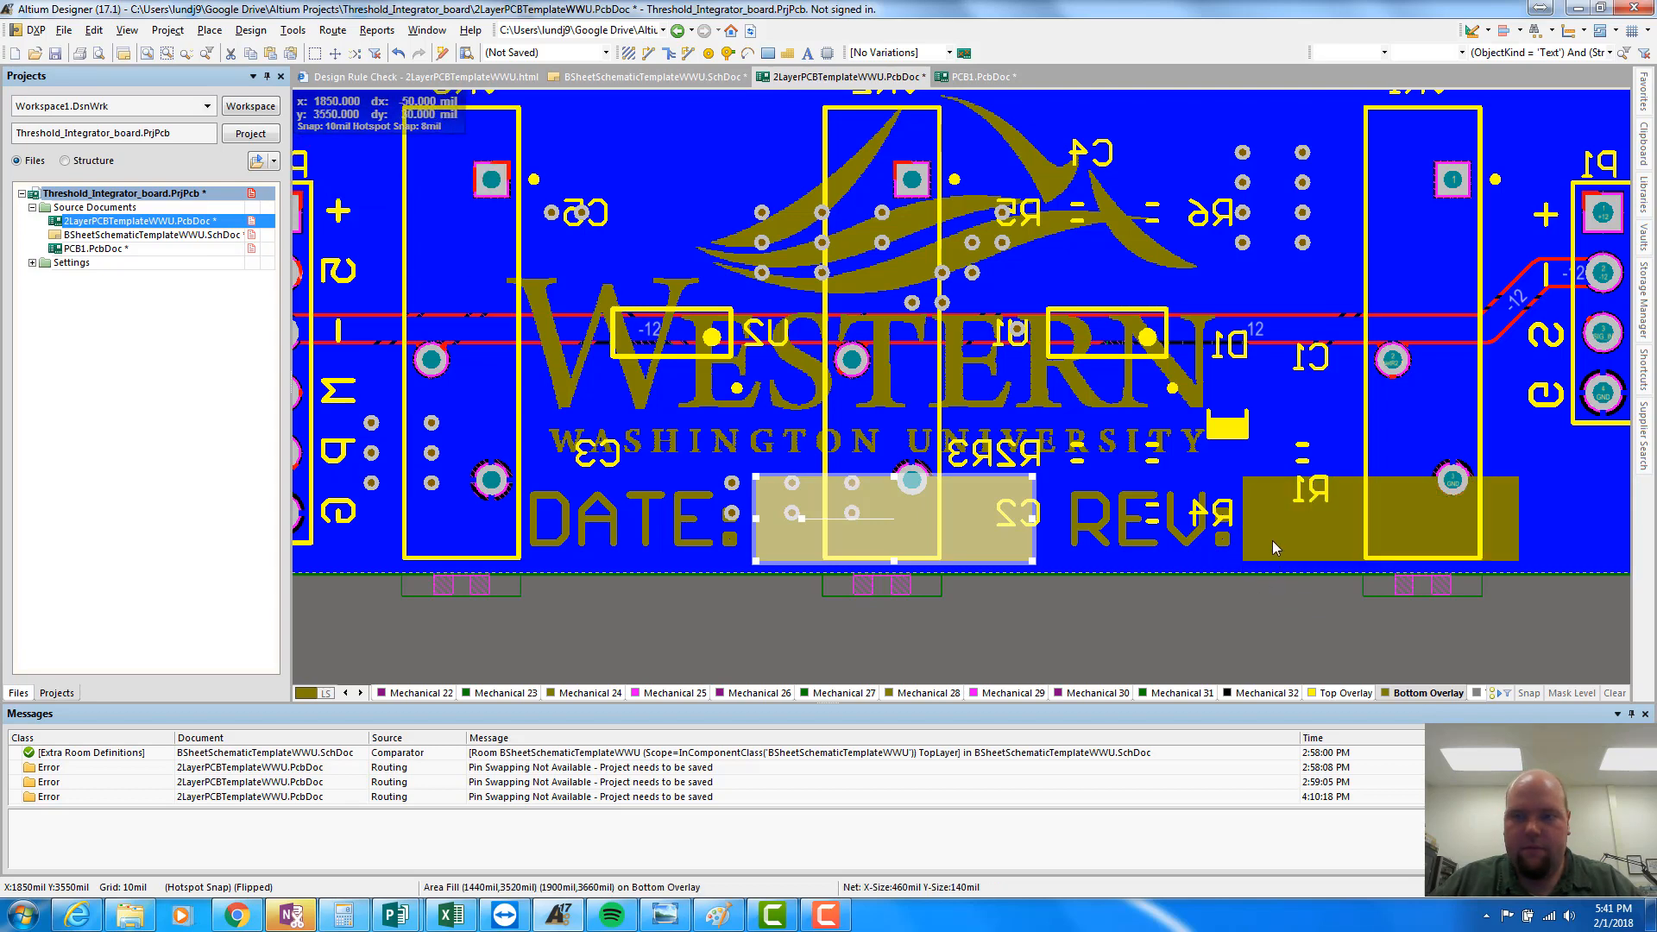
drag(1244, 561, 1247, 564)
click(1241, 626)
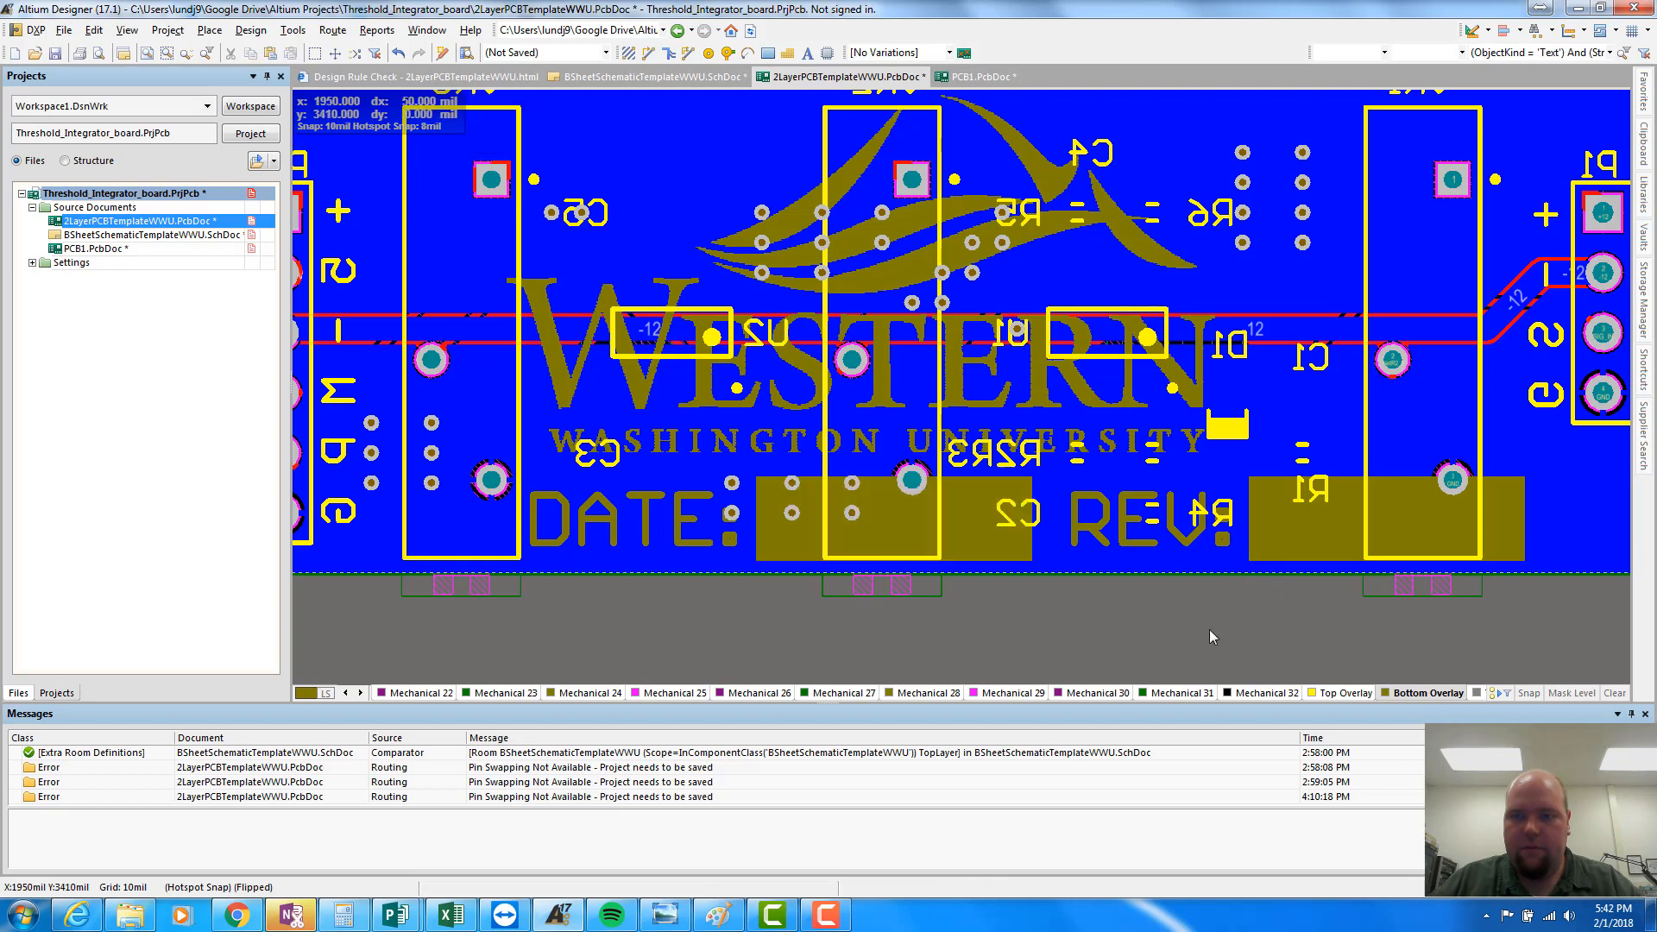
Step: Examine the board's underside in 3D, checking the logo and the white writing boxes beside the DATE: and REV: labels
key(3)
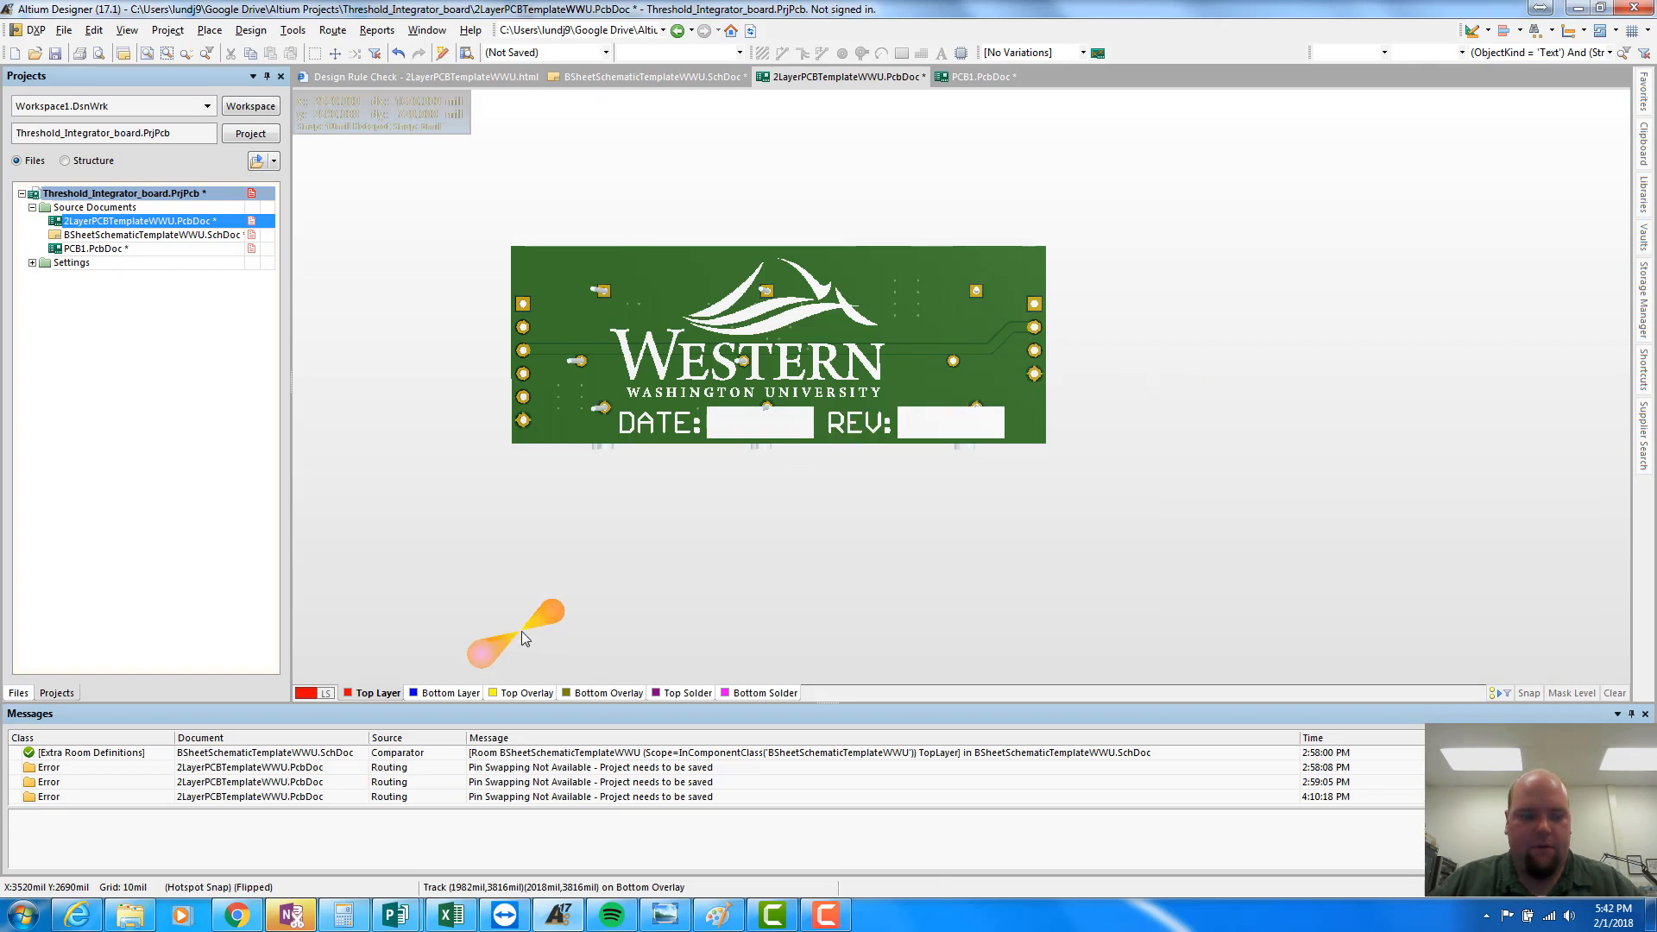
ctrl+scroll(536, 631, up, 3)
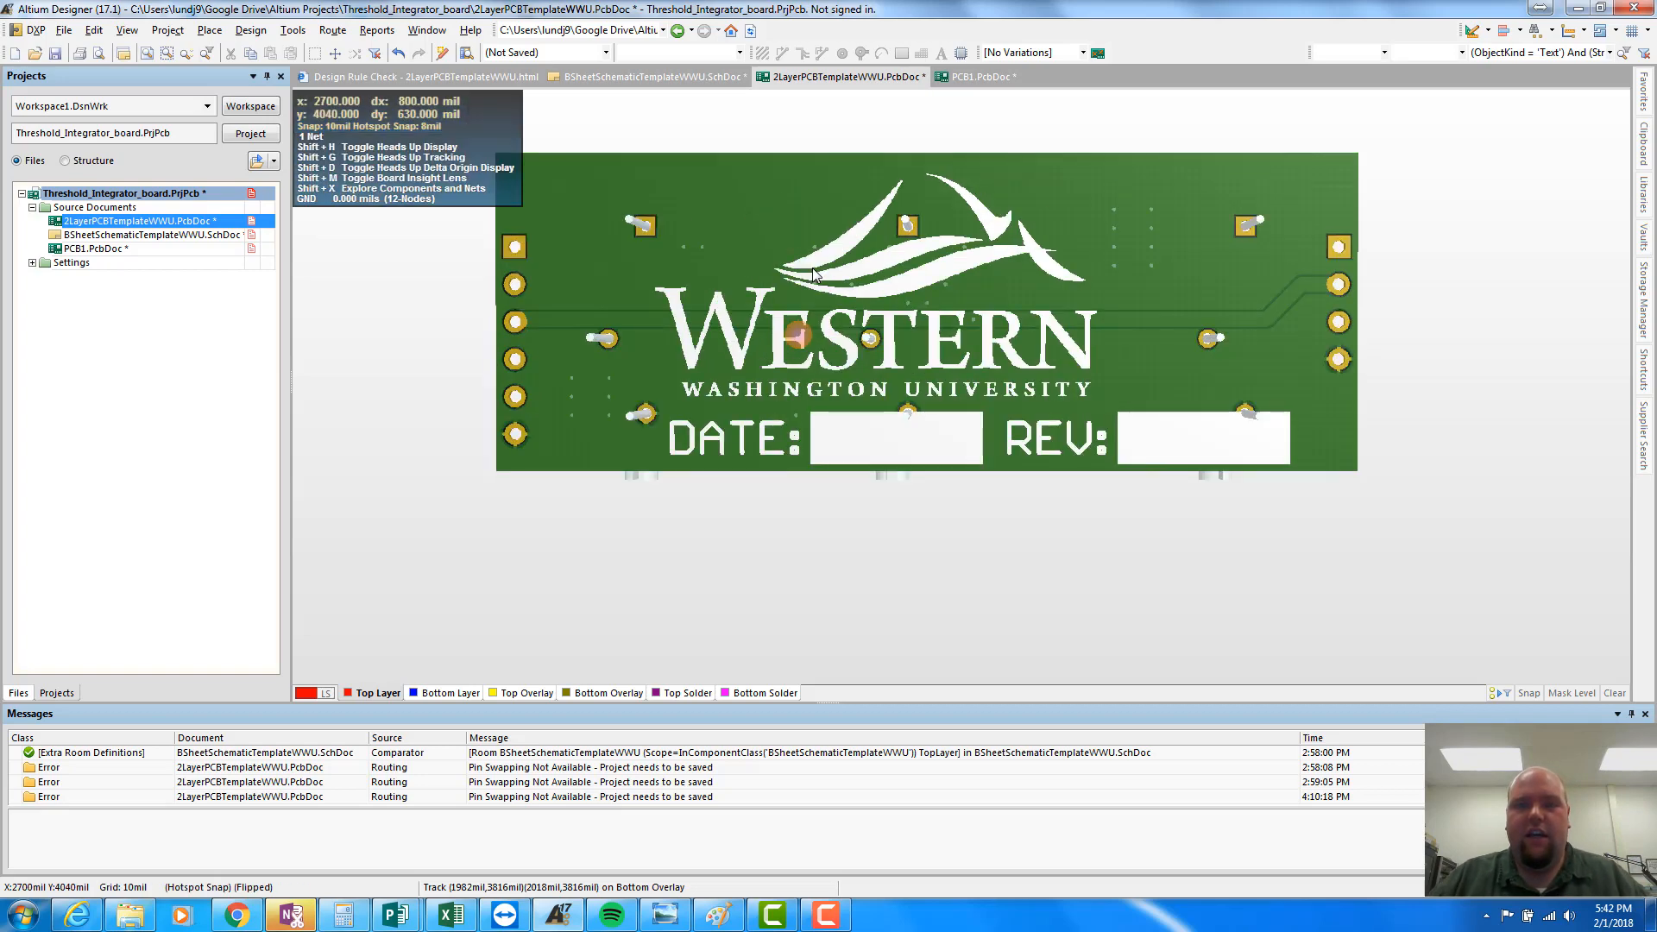
ctrl+scroll(891, 321, up, 3)
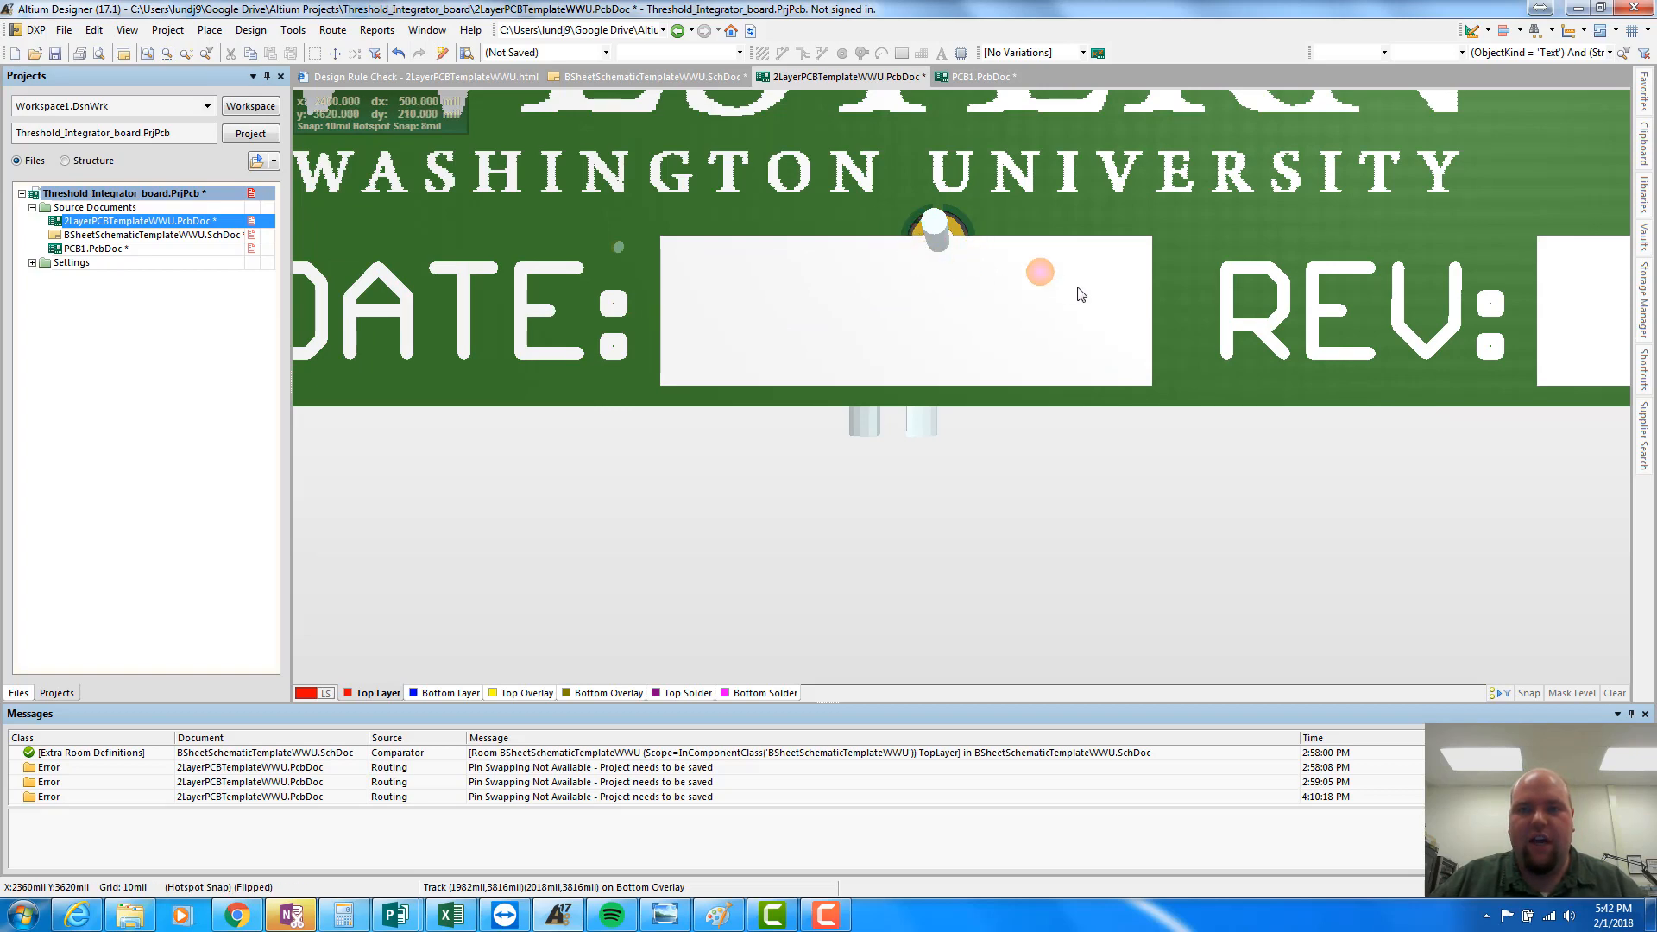
ctrl+scroll(1312, 451, down, 2)
ctrl+scroll(1312, 451, down, 3)
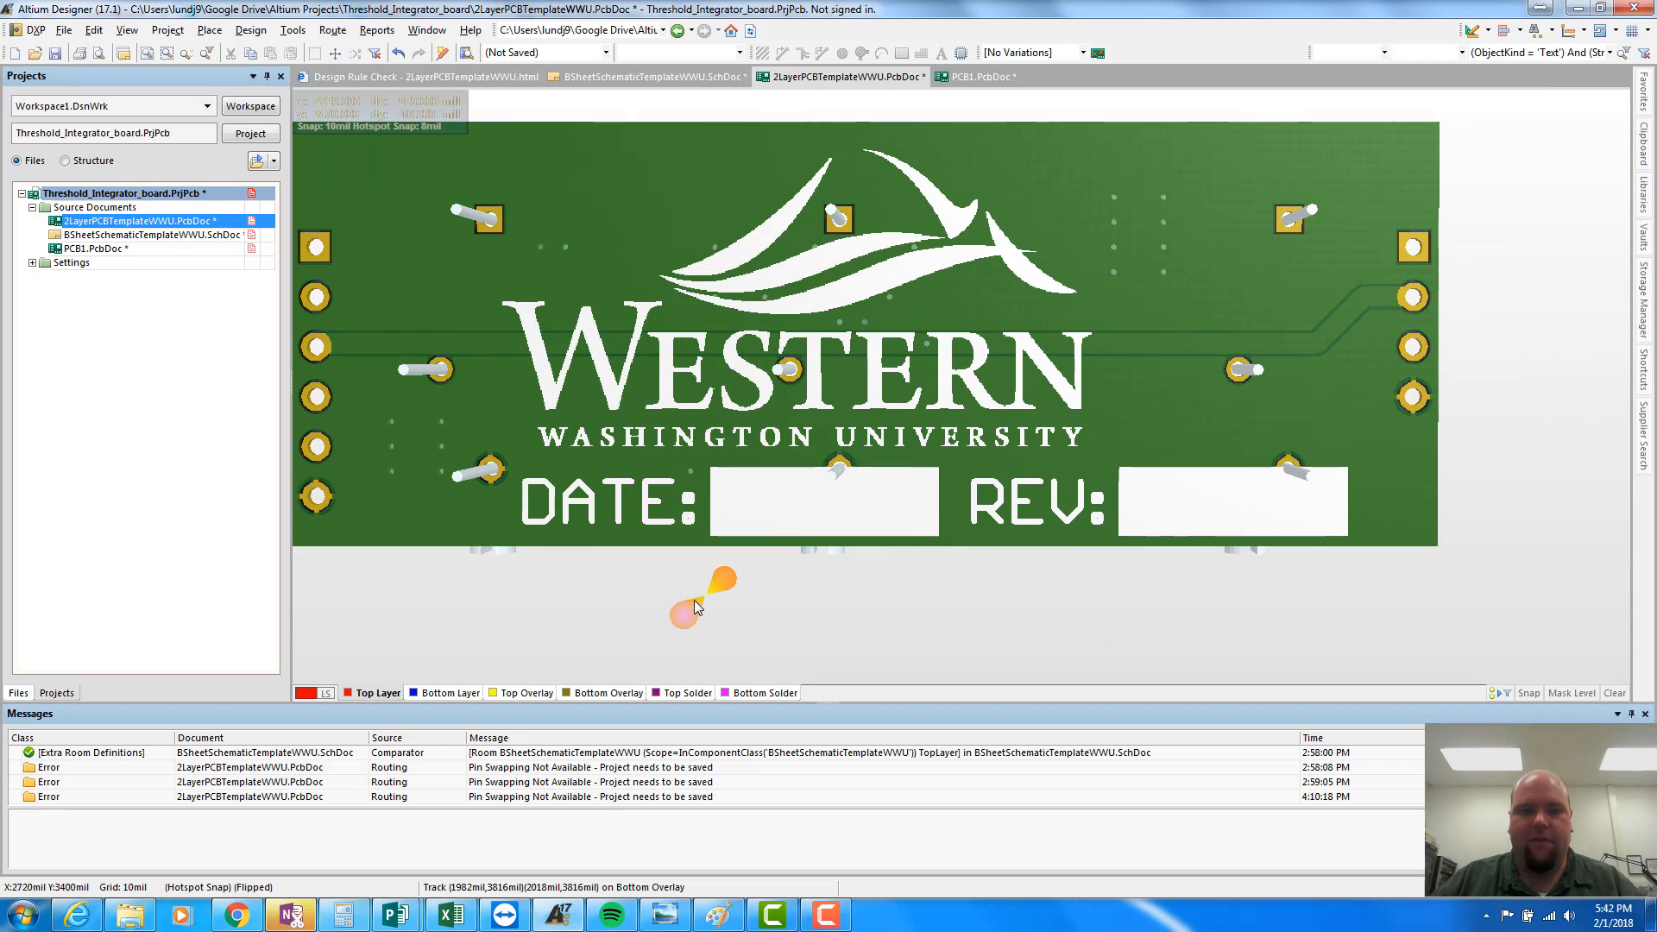
ctrl+scroll(665, 596, down, 2)
ctrl+scroll(660, 604, down, 1)
right_drag(660, 607, 772, 587)
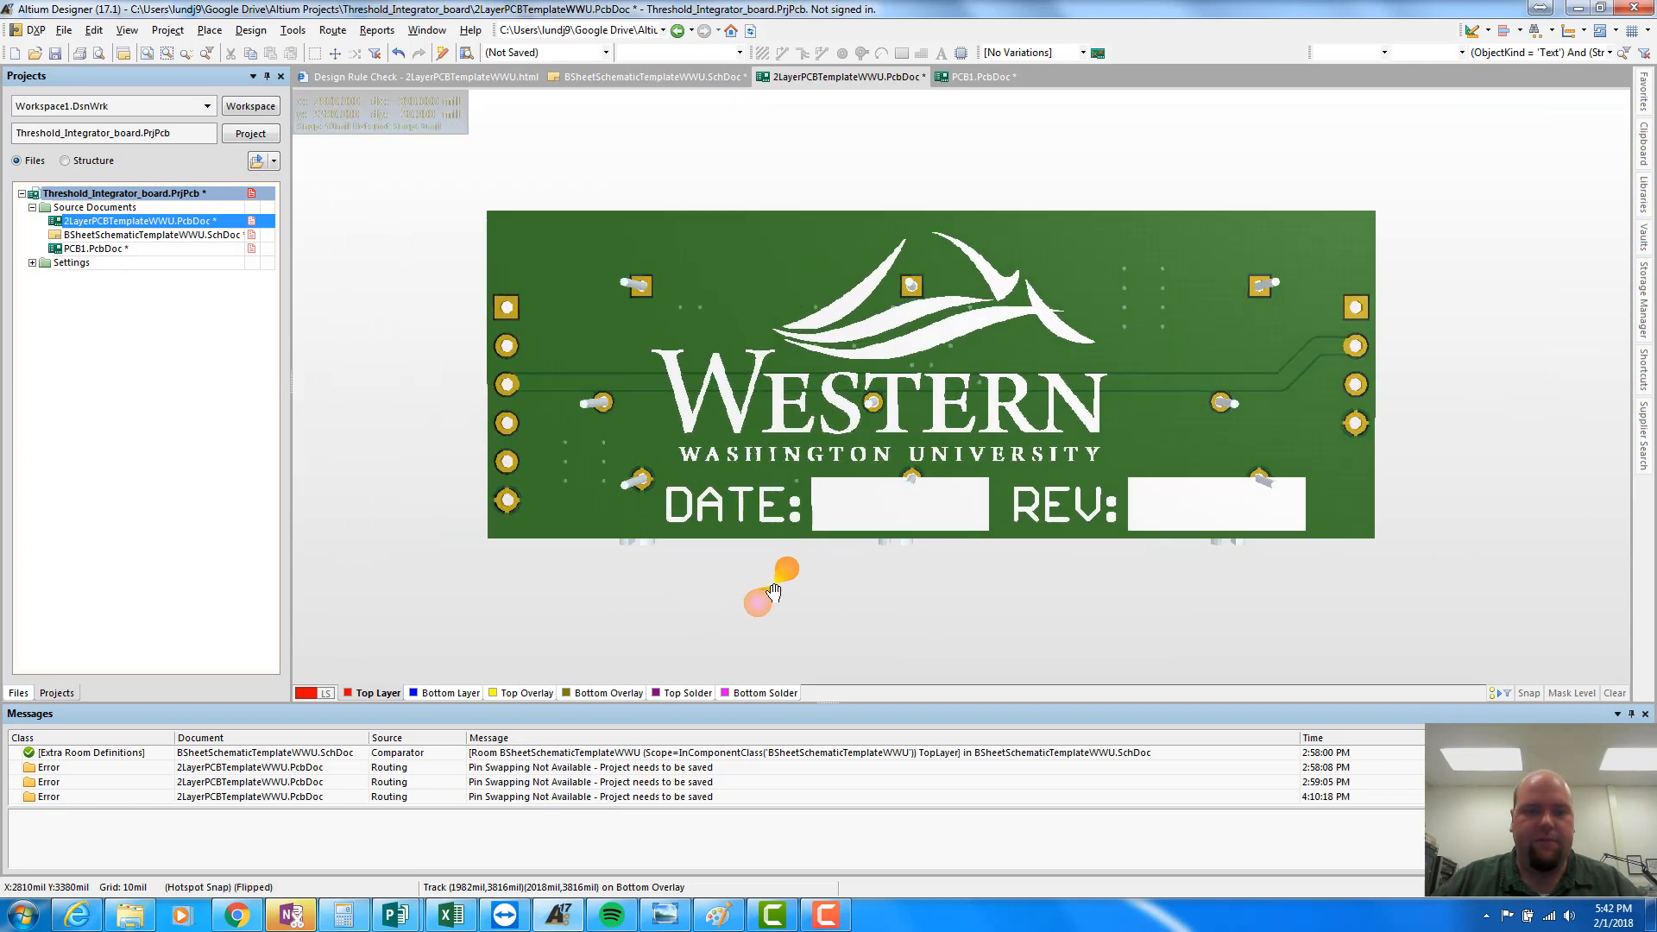